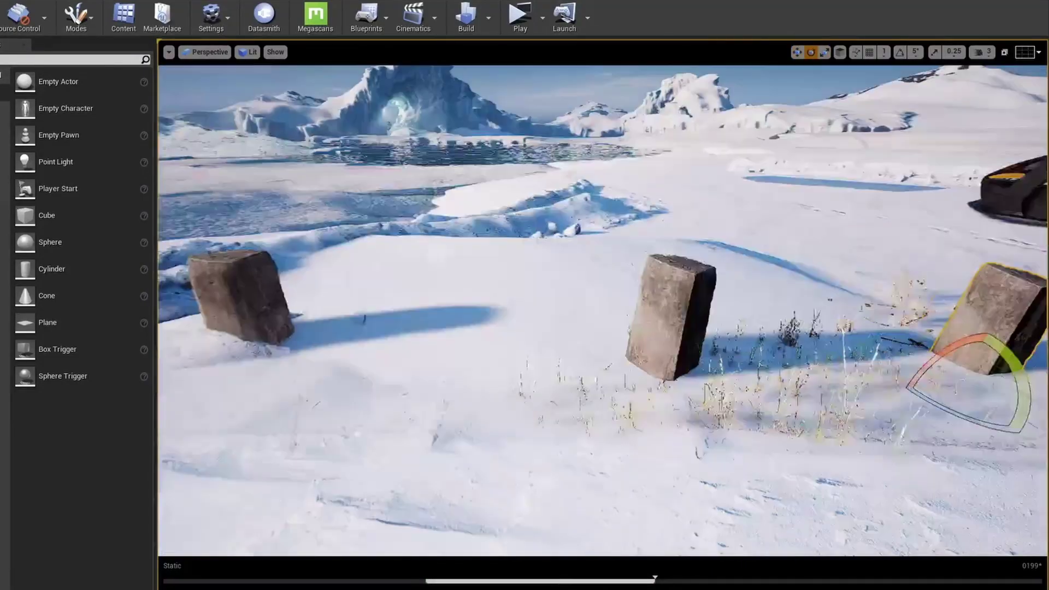
click(263, 328)
click(678, 383)
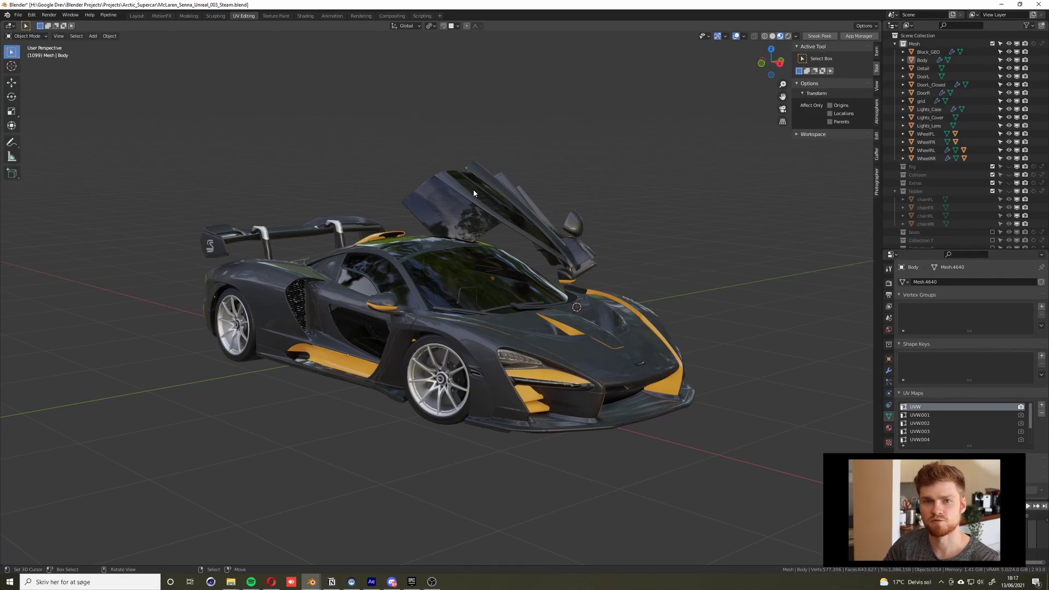
- Show the car in Wireframe shading and select its body mesh
right_click(492, 268)
scroll(493, 269, up, 1)
key(z)
scroll(486, 306, up, 1)
key(z)
click(380, 311)
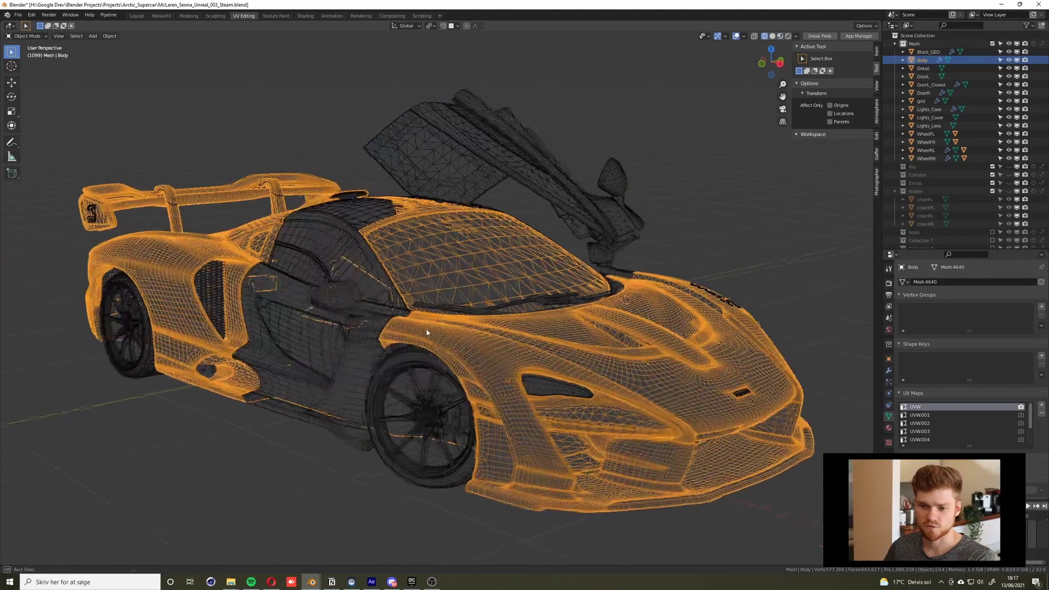
- Examine the car's mesh topology up close in Wireframe shading with nothing selected
key(alt+a)
scroll(533, 341, up, 2)
scroll(527, 351, up, 1)
mouse_move(530, 355)
middle_down()
mouse_move(677, 394)
mouse_move(509, 369)
mouse_move(637, 379)
mouse_move(455, 370)
mouse_move(404, 358)
mouse_move(401, 349)
mouse_move(432, 340)
mouse_move(337, 326)
mouse_move(567, 347)
middle_up()
click(671, 393)
key(alt+a)
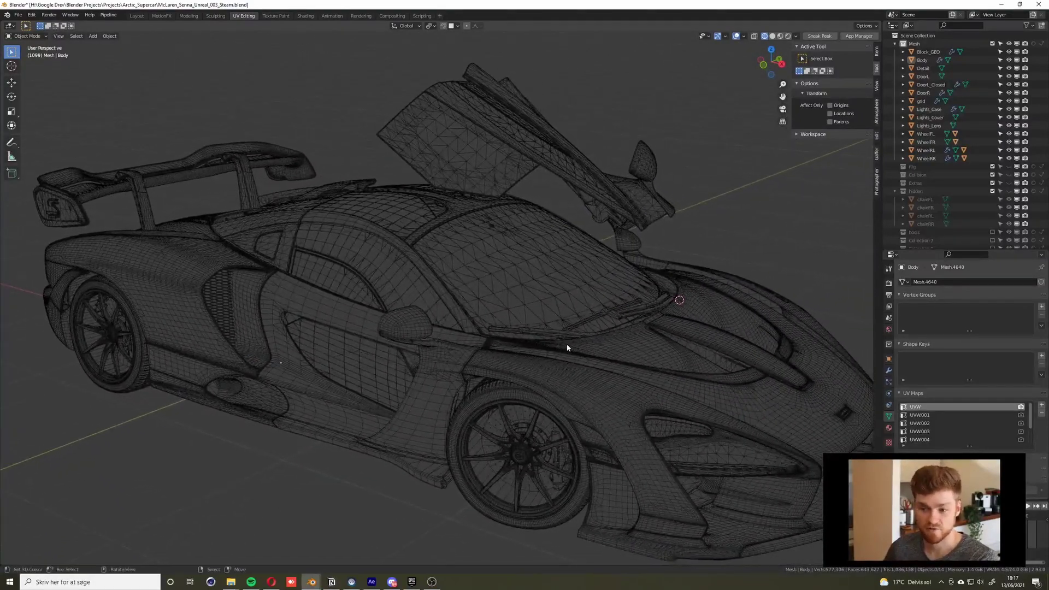
- Check the car's appearance in Material Preview shading
key(z)
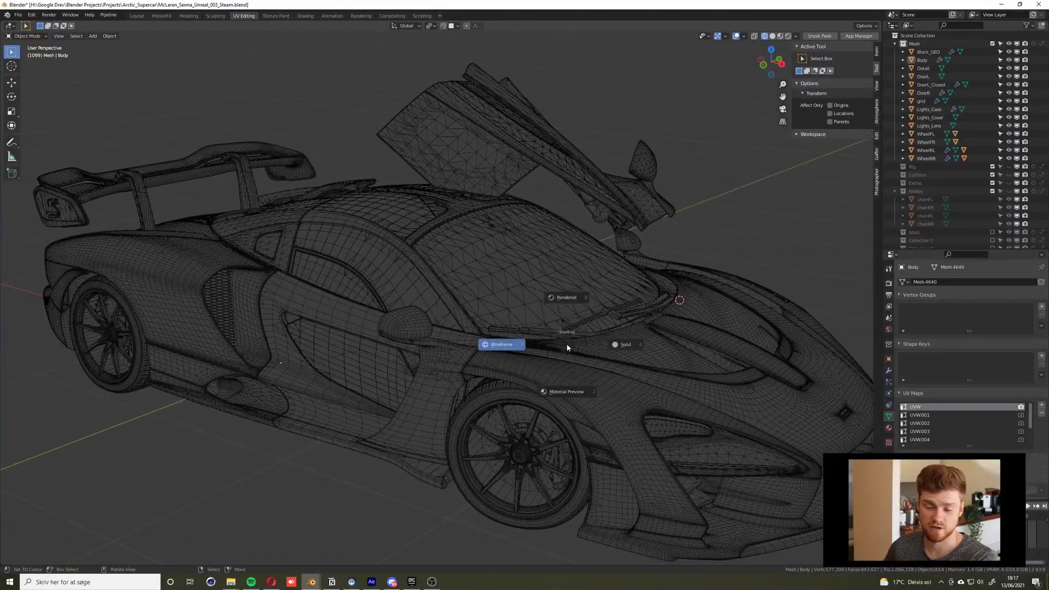
click(573, 392)
click(584, 375)
middle_drag(585, 375, 581, 358)
- Return to Wireframe shading with the body mesh selected and open its list of material slots
key(z)
click(515, 355)
middle_drag(515, 355, 522, 363)
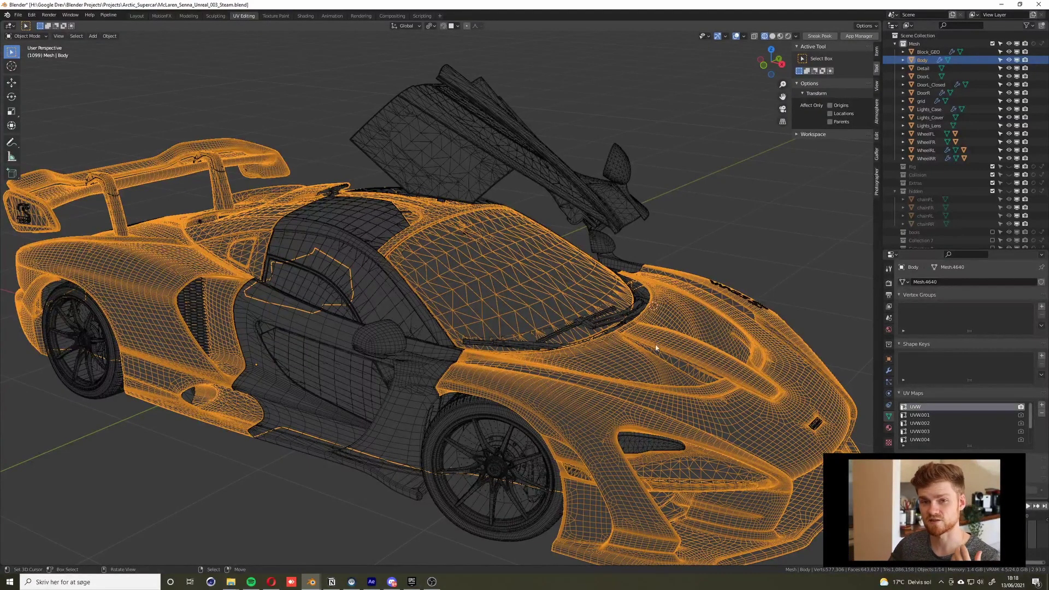
click(888, 428)
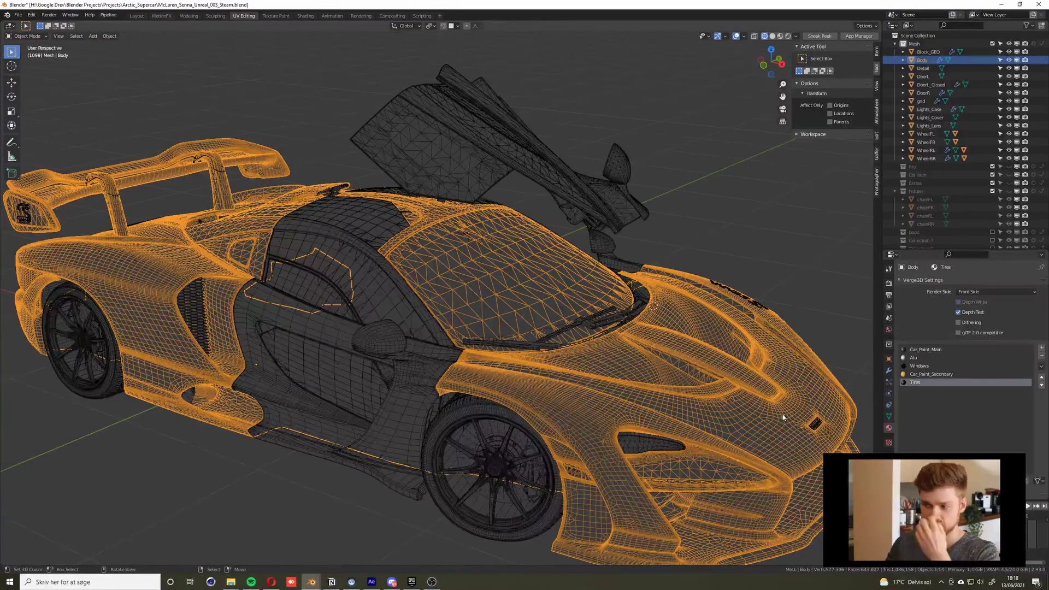
middle_drag(710, 394, 648, 370)
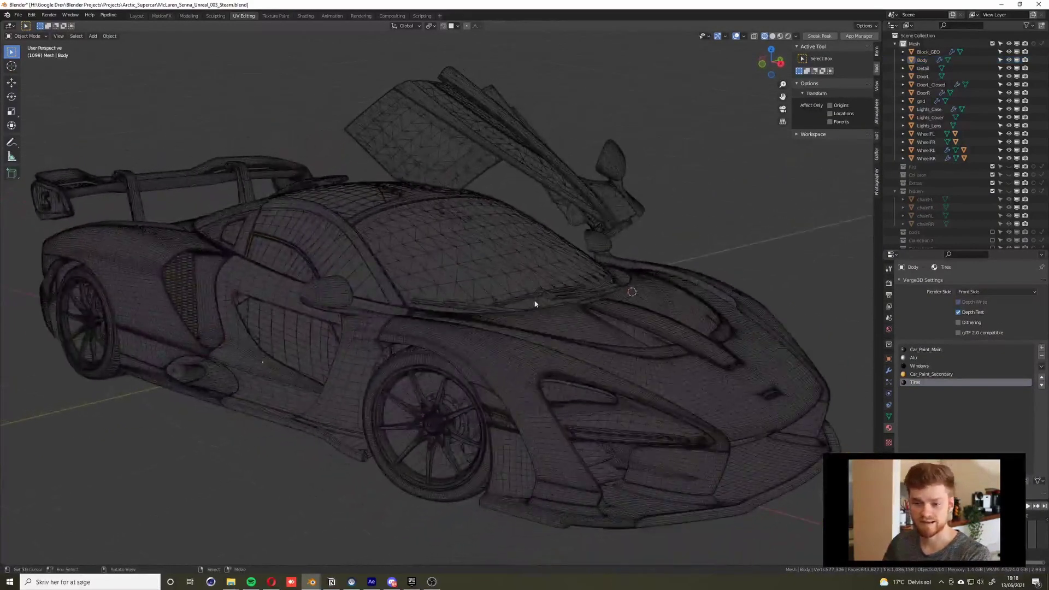
- Return to Material Preview shading and hide the DoorL_Closed mesh
key(z)
click(533, 346)
mouse_move(530, 356)
middle_down()
mouse_move(448, 363)
mouse_move(475, 303)
mouse_move(460, 308)
middle_up()
click(474, 304)
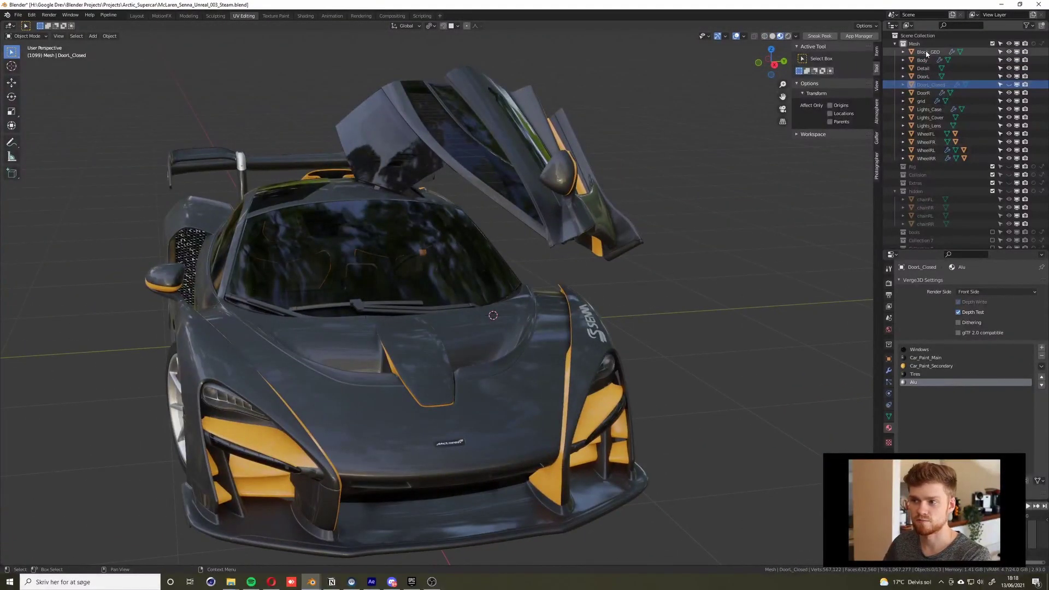
- Select the Block_GEO mesh and try moving it above the car to view its shape
click(389, 298)
middle_drag(389, 298, 429, 303)
scroll(429, 304, down, 3)
key(g)
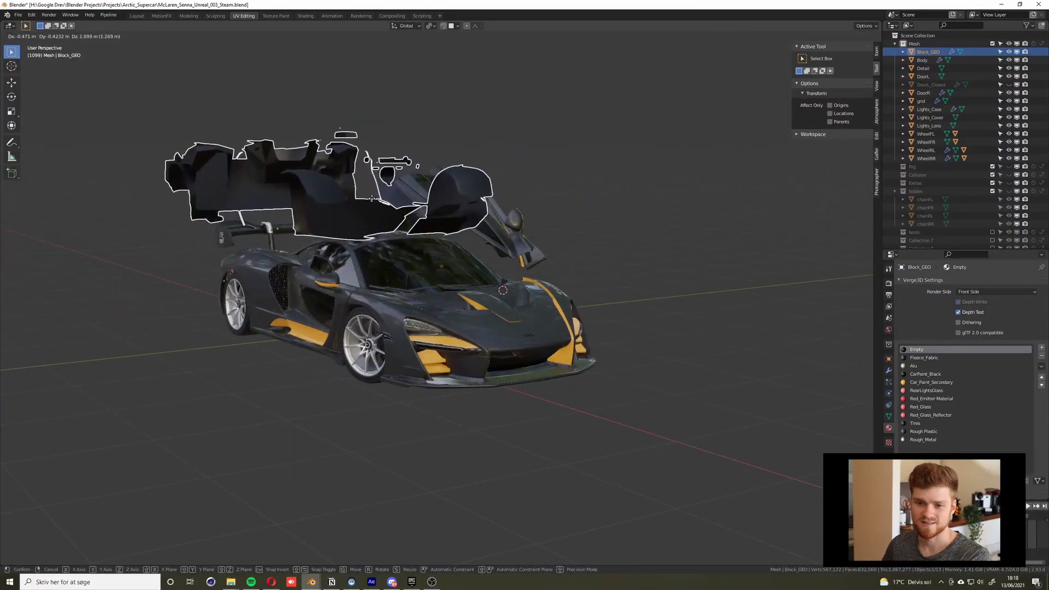
key(Escape)
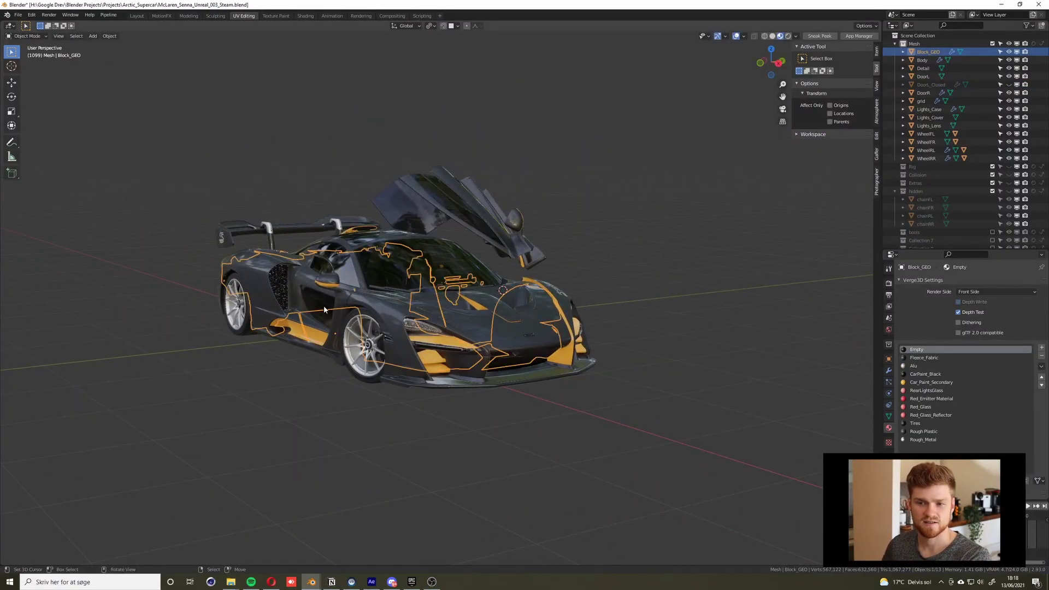
- Examine the Block_GEO mesh around the front wheel arch with a trial move that is cancelled
middle_drag(324, 308, 396, 301)
scroll(396, 301, up, 6)
key(g)
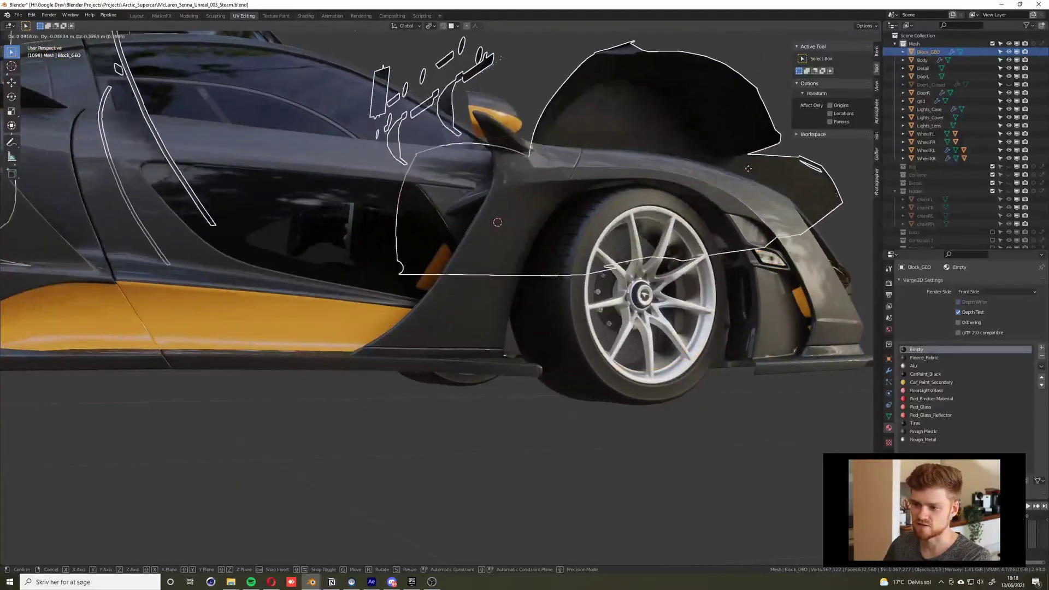
key(Escape)
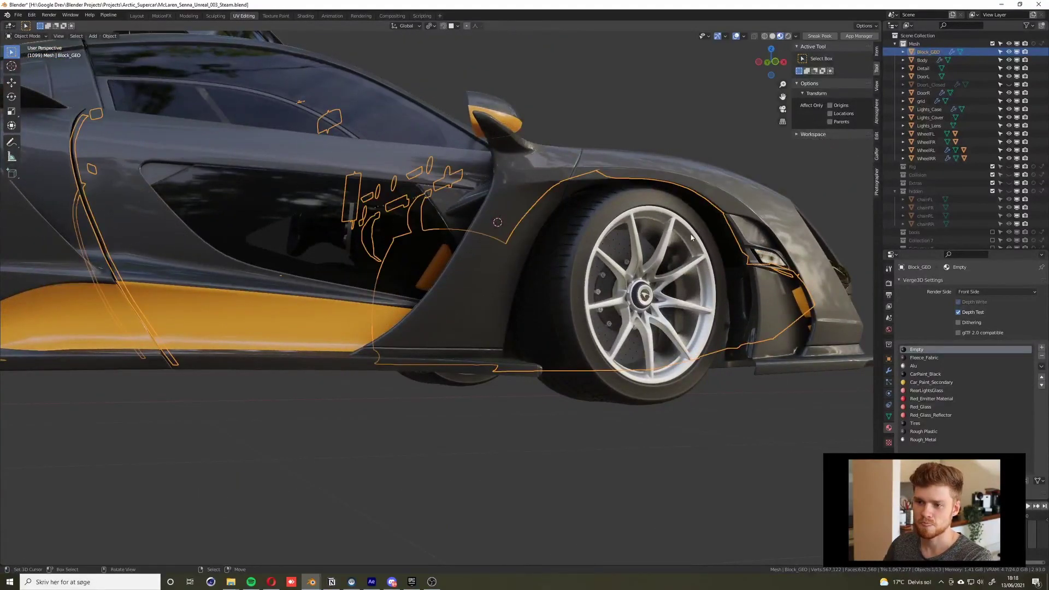
- Remove the unused material slots from the Block_GEO mesh, keeping only the Empty material
scroll(691, 237, down, 5)
middle_drag(691, 237, 628, 230)
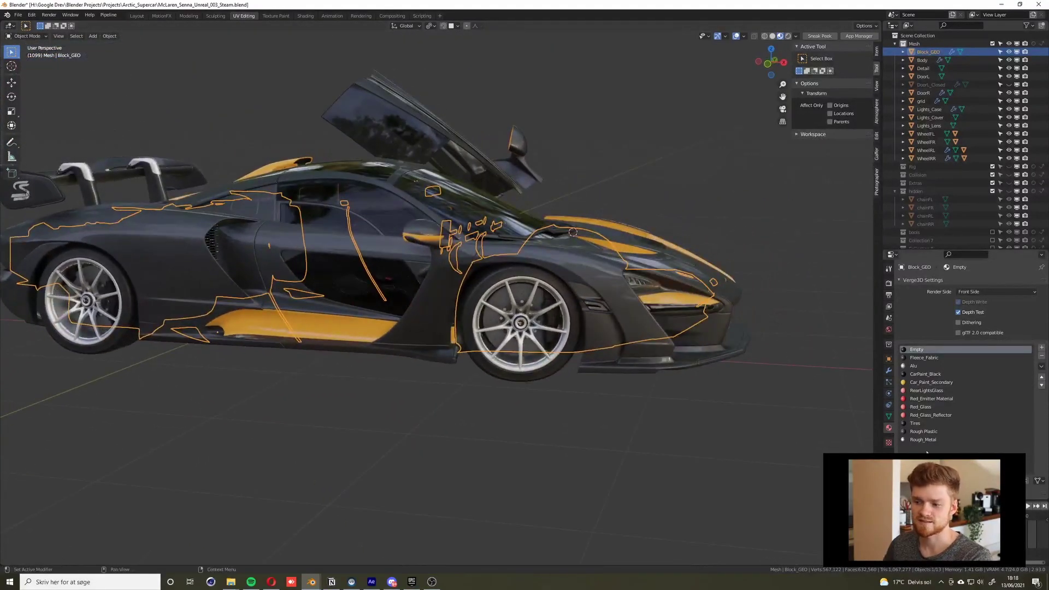
click(1041, 366)
click(1003, 400)
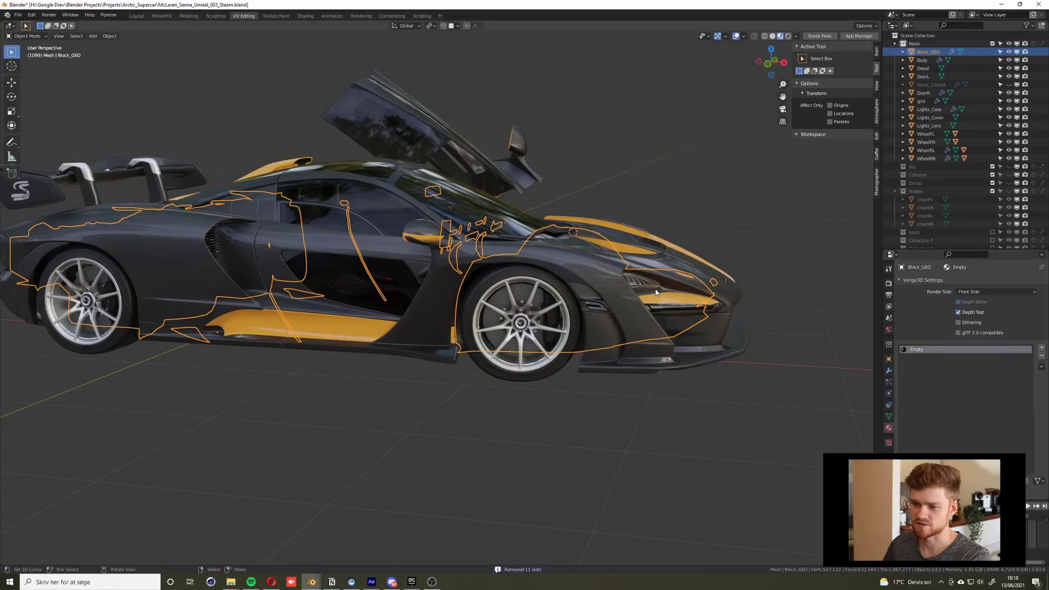
- Try moving Block_GEO below the car, cancel the move and examine the car's underside
middle_drag(383, 298, 496, 321)
key(g)
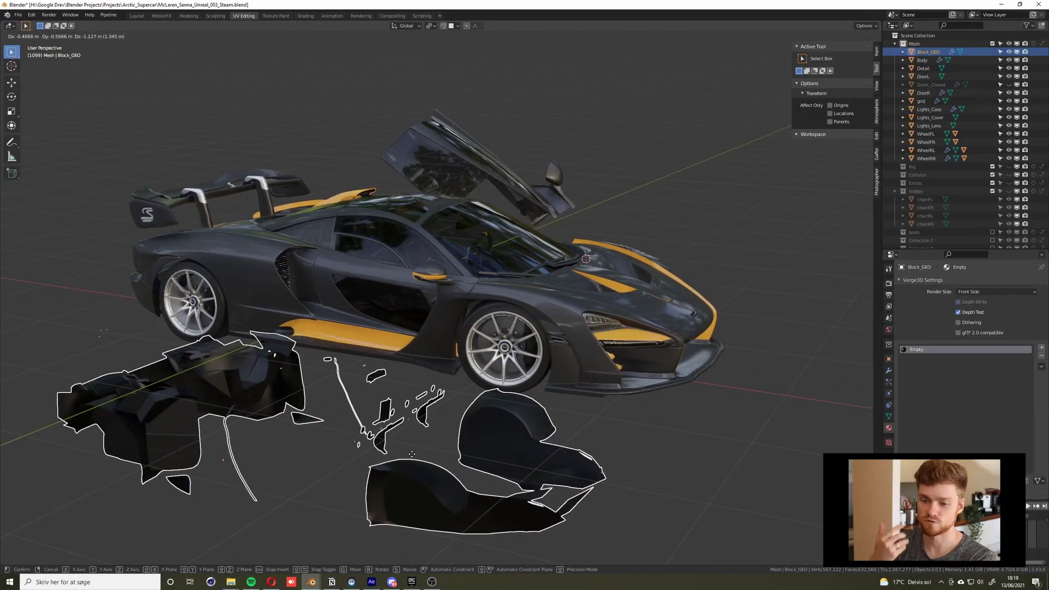
right_click(413, 454)
middle_drag(412, 457, 536, 267)
scroll(583, 333, down, 3)
scroll(554, 280, up, 4)
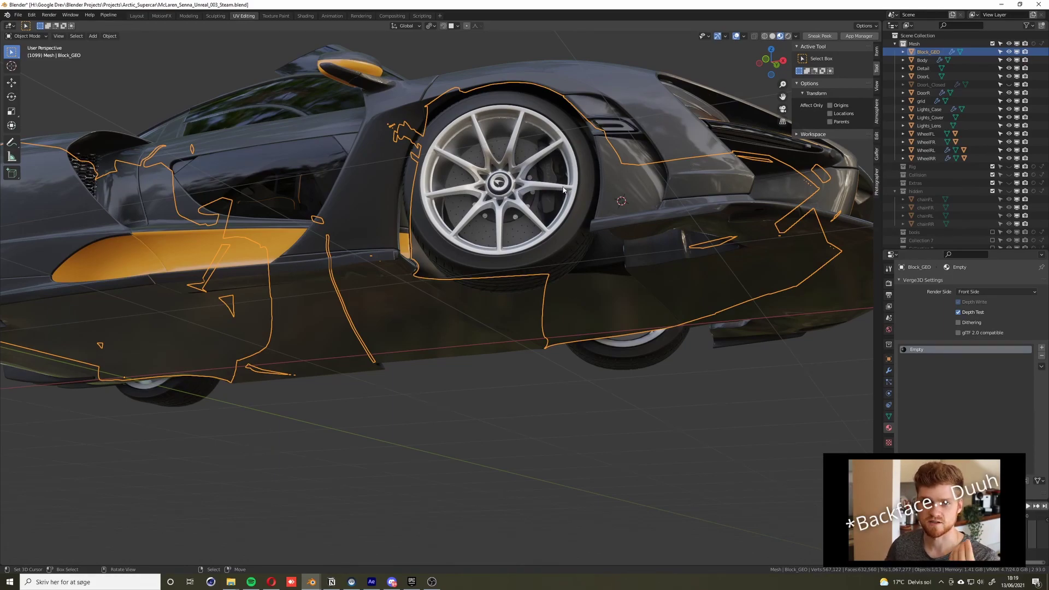
- Add a plane, move it about 1.5 m along Y beside the car and rotate it freely
click(796, 36)
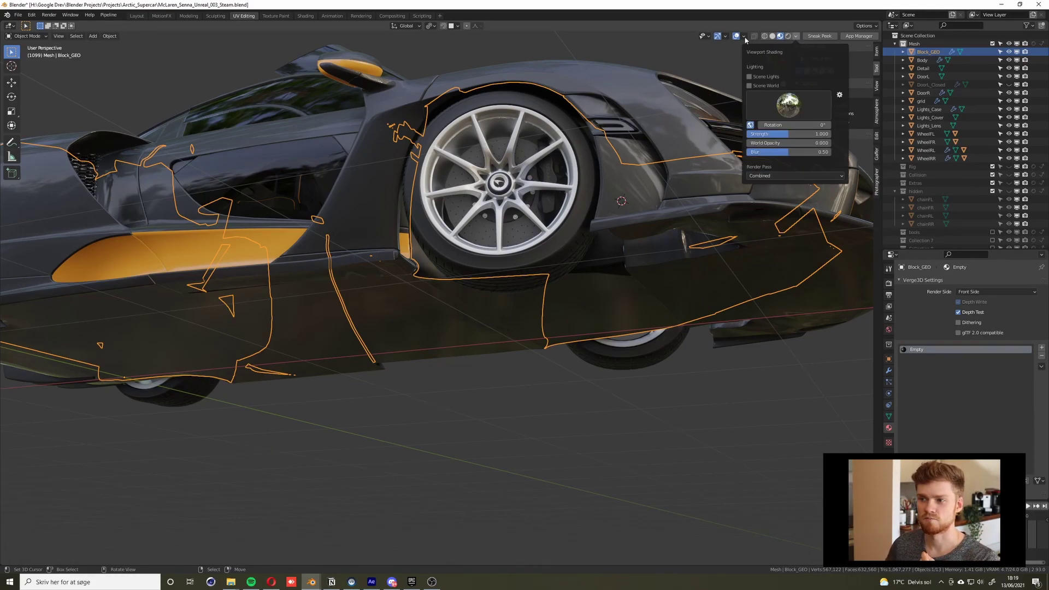
scroll(438, 246, down, 5)
middle_drag(438, 245, 501, 302)
key(shift+a)
mouse_move(500, 302)
click(535, 303)
key(g)
click(614, 306)
key(r)
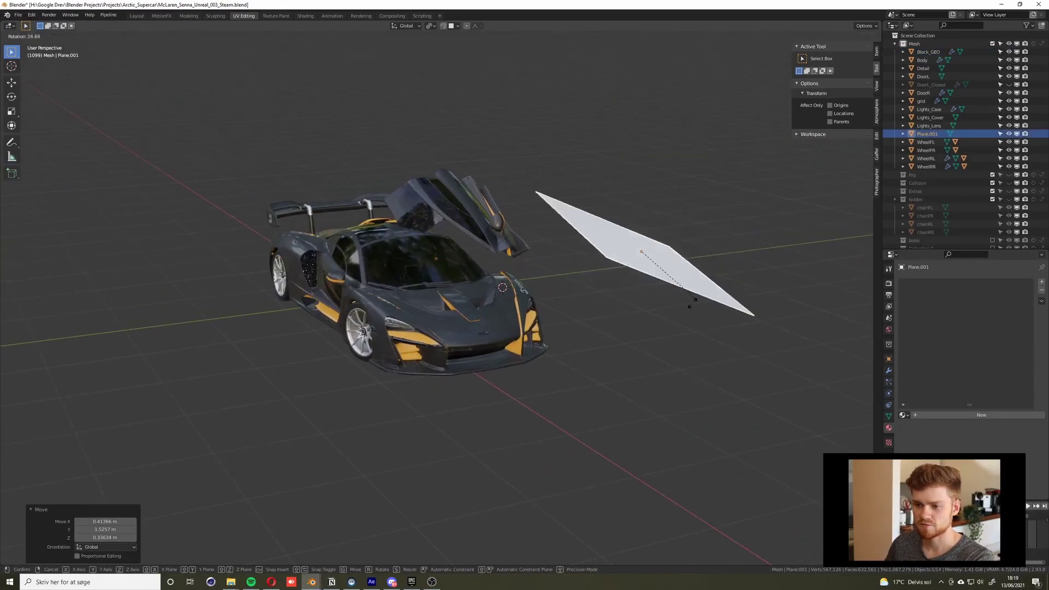
click(604, 328)
- Switch the viewport to Solid shading and open its shading options for Backface Culling
mouse_move(605, 327)
middle_down()
mouse_move(680, 330)
mouse_move(599, 315)
mouse_move(642, 313)
mouse_move(504, 304)
mouse_move(527, 293)
mouse_move(522, 253)
mouse_move(589, 185)
middle_up()
key(z)
click(589, 185)
click(504, 250)
click(796, 36)
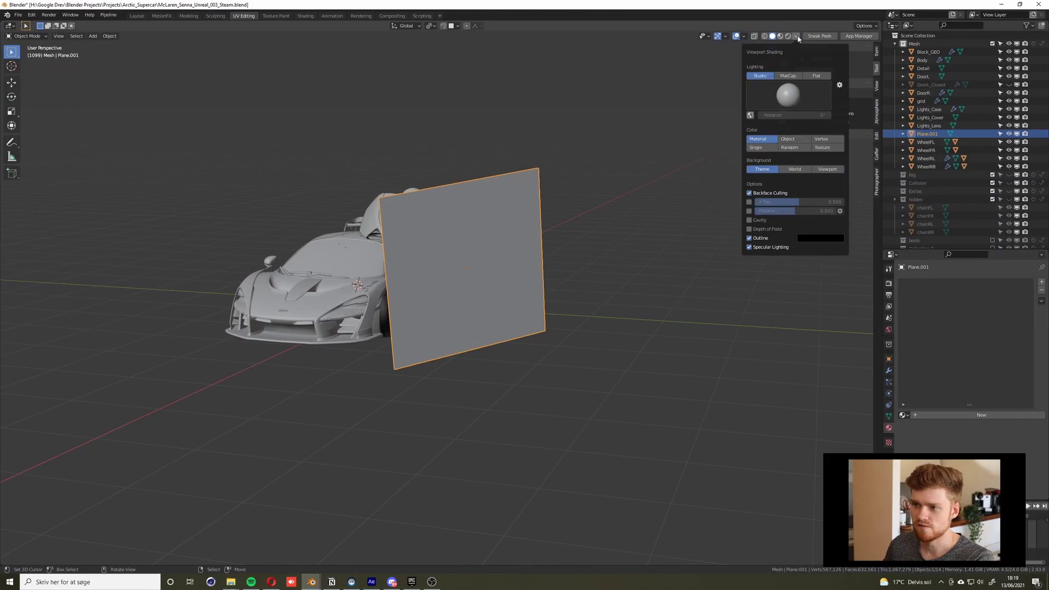
- Compare the front and back of the plane with Backface Culling enabled
mouse_move(481, 286)
middle_down()
mouse_move(567, 283)
mouse_move(534, 274)
mouse_move(539, 259)
mouse_move(477, 265)
mouse_move(496, 259)
middle_up()
click(534, 274)
click(494, 261)
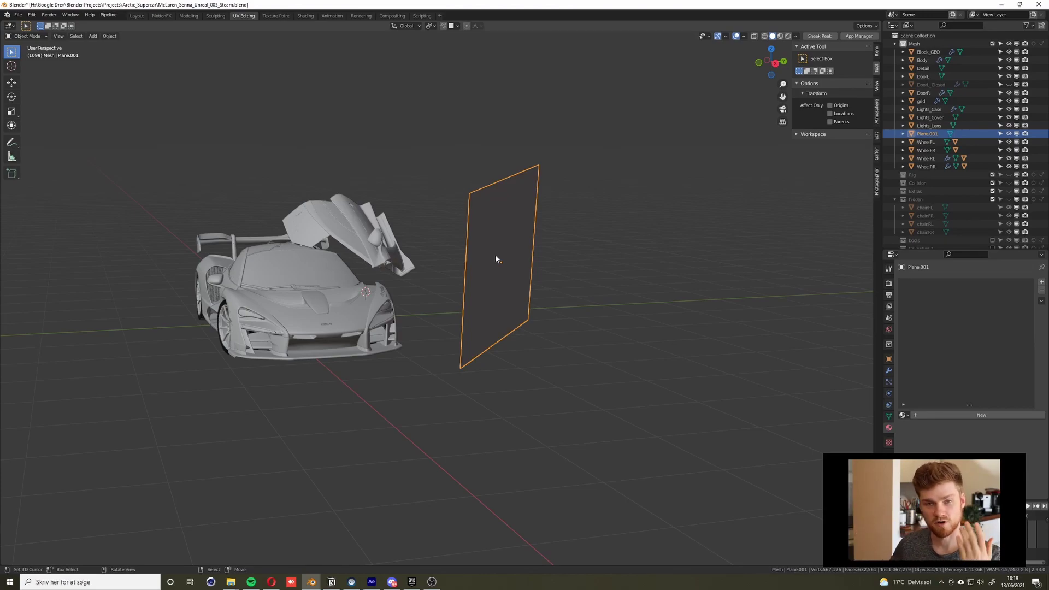
- Delete the demonstration plane beside the car
middle_drag(496, 257, 512, 254)
key(x)
click(512, 256)
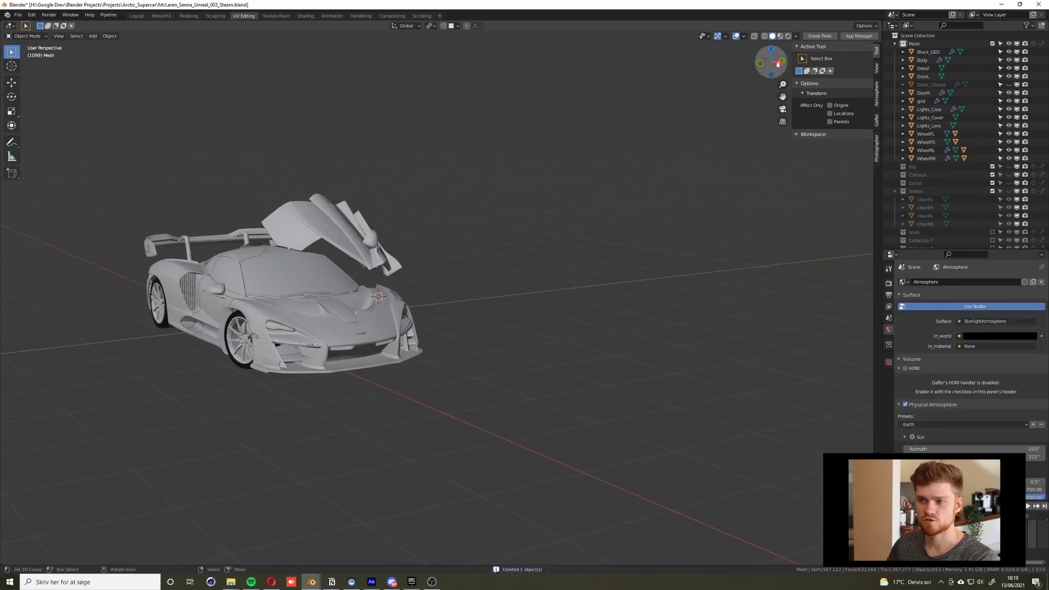
- Hide the Block_GEO mesh and examine the openings and grilles at the car's rear
click(795, 36)
middle_drag(335, 340, 365, 329)
click(929, 52)
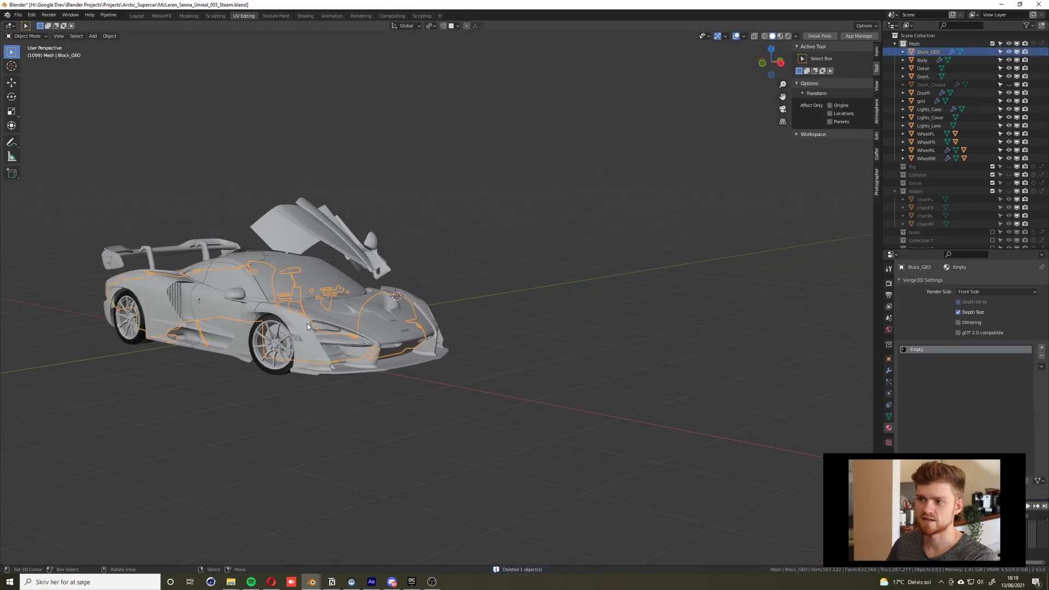
middle_drag(280, 305, 670, 328)
scroll(580, 339, up, 5)
middle_drag(566, 344, 533, 348)
scroll(534, 349, up, 7)
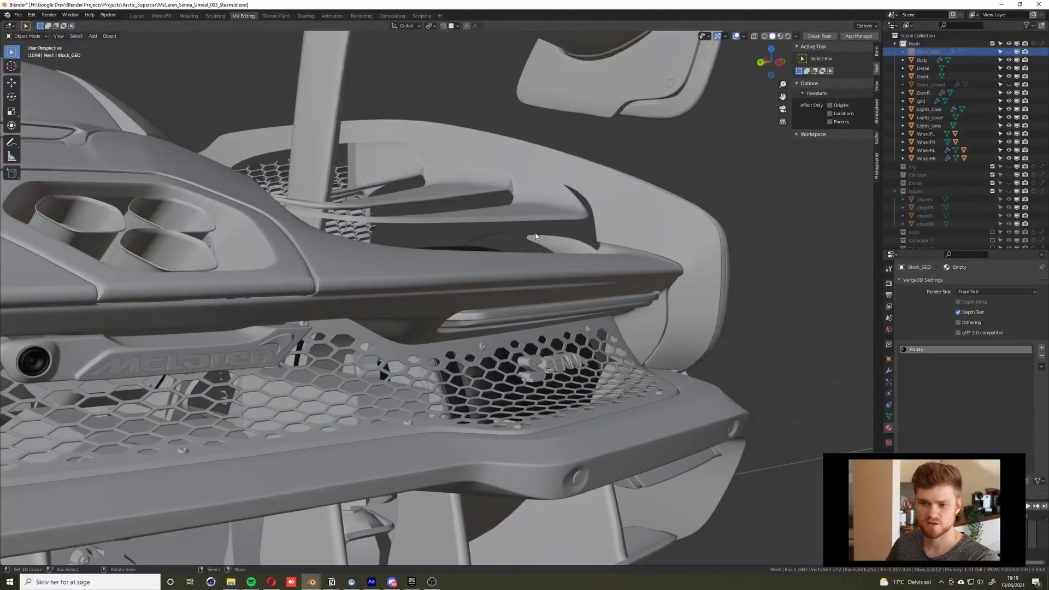
scroll(516, 232, down, 3)
middle_drag(518, 232, 404, 252)
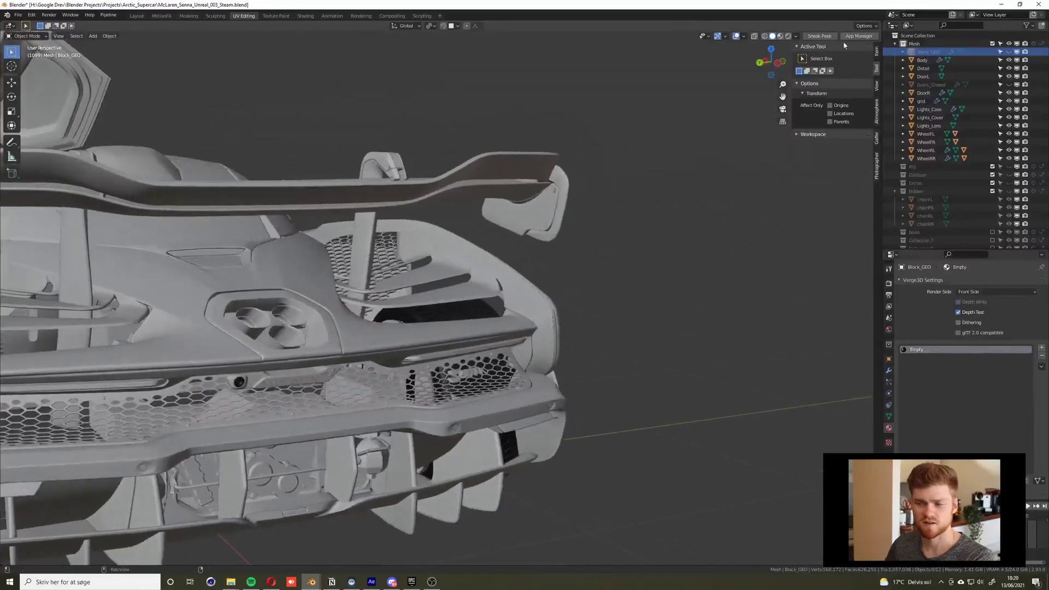
- Enable the Face Orientation overlay in the viewport
click(797, 37)
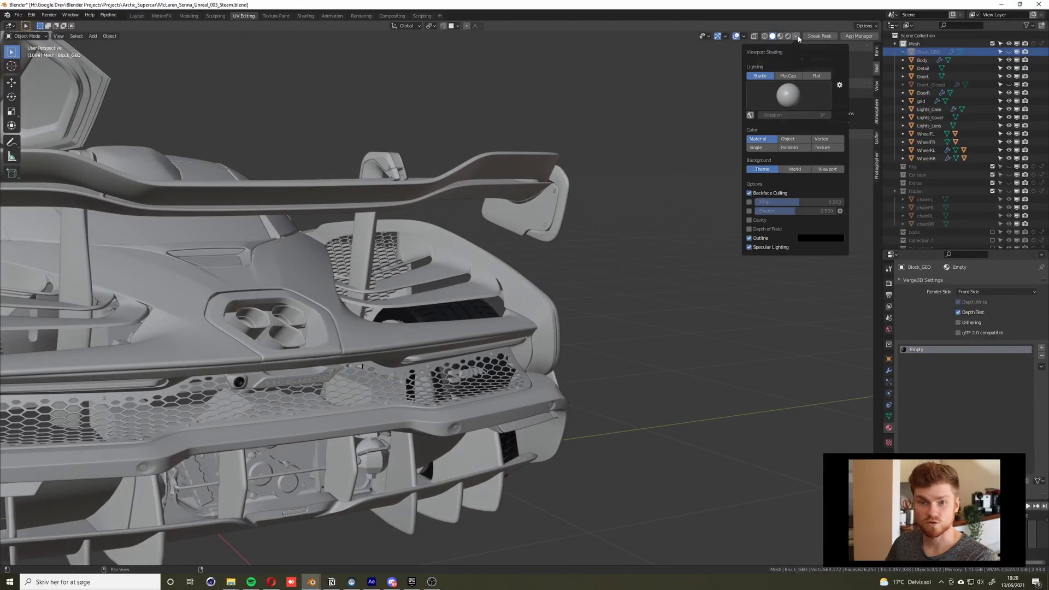
mouse_move(736, 35)
click(744, 36)
click(702, 187)
- Examine the direction of the car's faces from the rear and side using the Face Orientation colours
middle_drag(415, 294, 382, 295)
click(796, 37)
mouse_move(451, 295)
middle_down()
mouse_move(459, 300)
mouse_move(428, 321)
mouse_move(529, 349)
mouse_move(421, 286)
middle_up()
scroll(529, 348, down, 5)
scroll(575, 306, up, 6)
middle_drag(576, 307, 607, 311)
scroll(595, 275, down, 5)
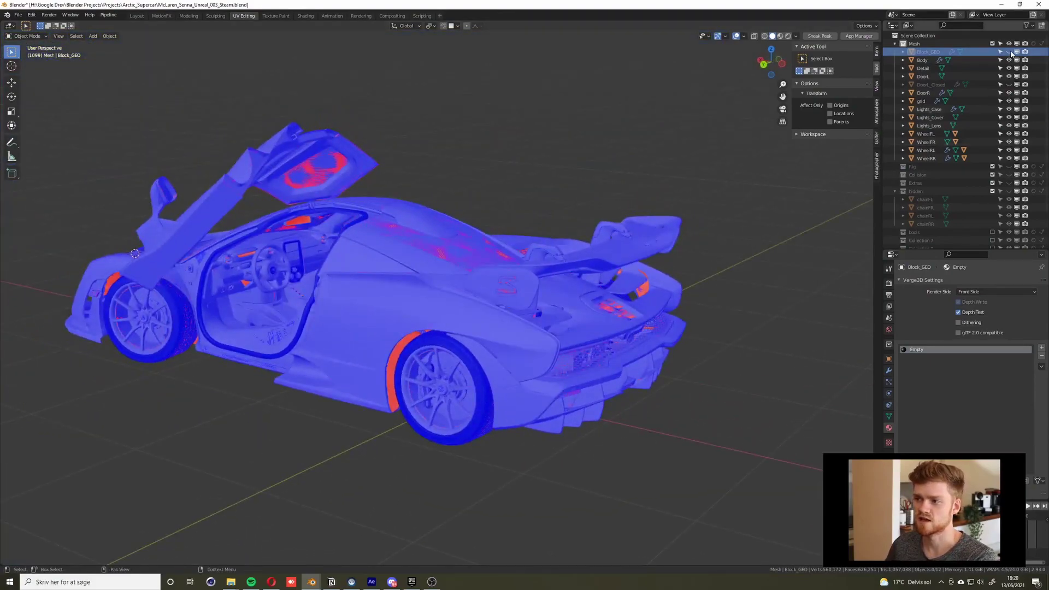
- Unhide the Block_GEO mesh and try moving it away from the car
click(928, 52)
key(g)
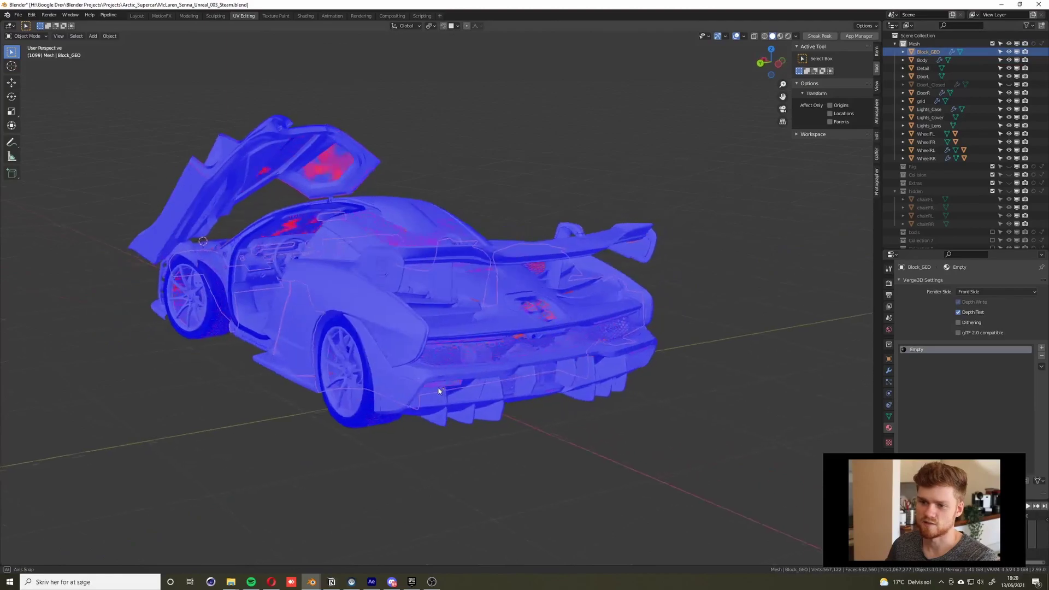
right_click(614, 255)
- Examine the faces behind the honeycomb grille with a cancelled trial move of Block_GEO
middle_drag(465, 313, 427, 331)
scroll(528, 294, up, 2)
scroll(528, 294, up, 8)
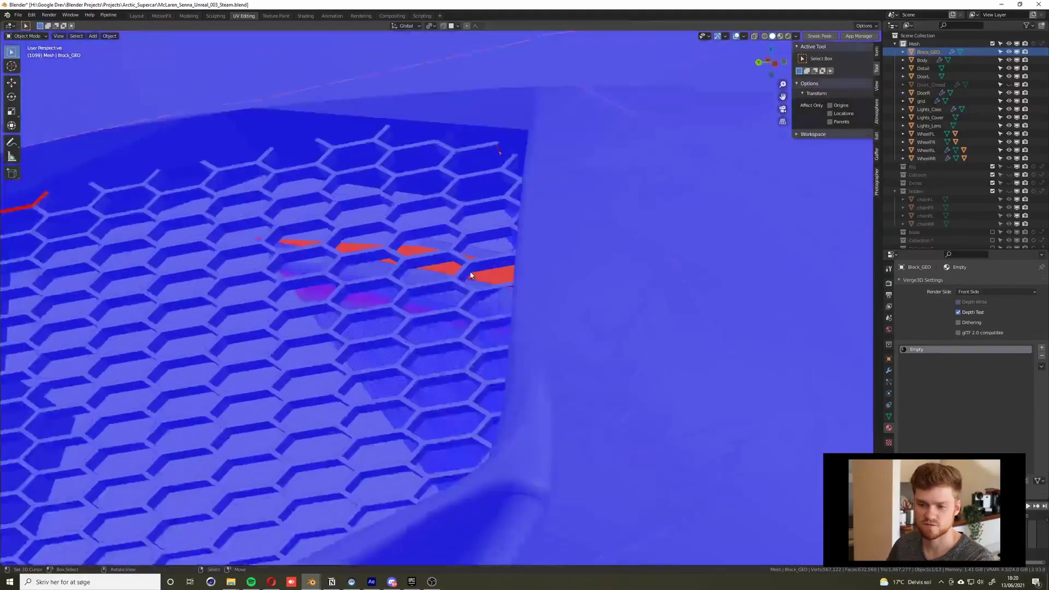
middle_drag(470, 273, 552, 277)
key(g)
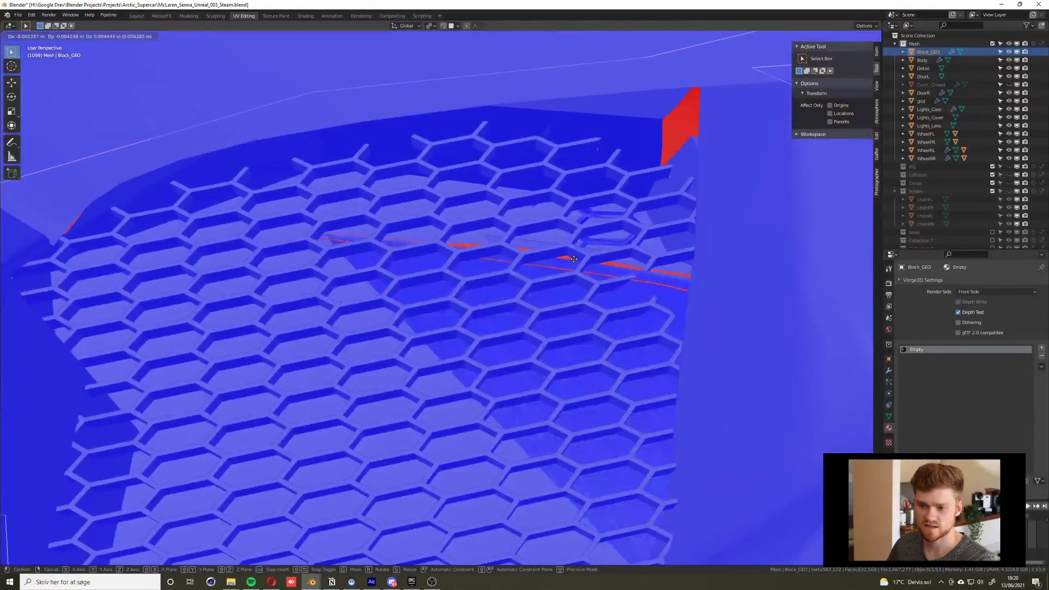
right_click(411, 461)
- Turn off the Face Orientation overlay and examine the honeycomb grille in plain Solid shading
scroll(542, 307, down, 5)
scroll(546, 306, up, 1)
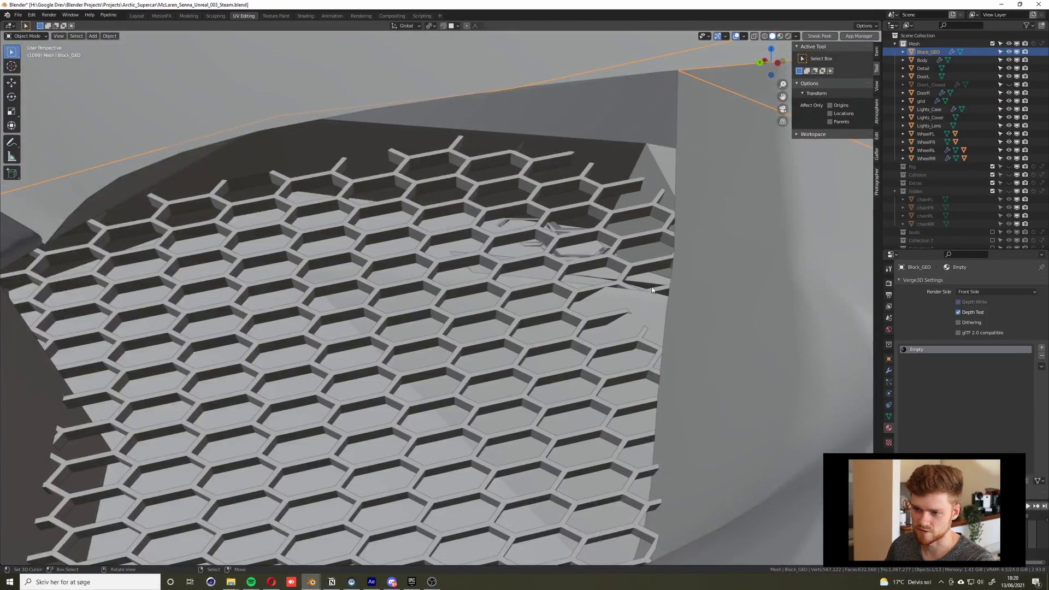
scroll(646, 288, up, 2)
scroll(647, 288, down, 8)
mouse_move(646, 289)
middle_down()
mouse_move(705, 287)
mouse_move(645, 299)
middle_up()
scroll(645, 300, down, 4)
mouse_move(545, 290)
middle_down()
mouse_move(596, 298)
mouse_move(536, 304)
middle_up()
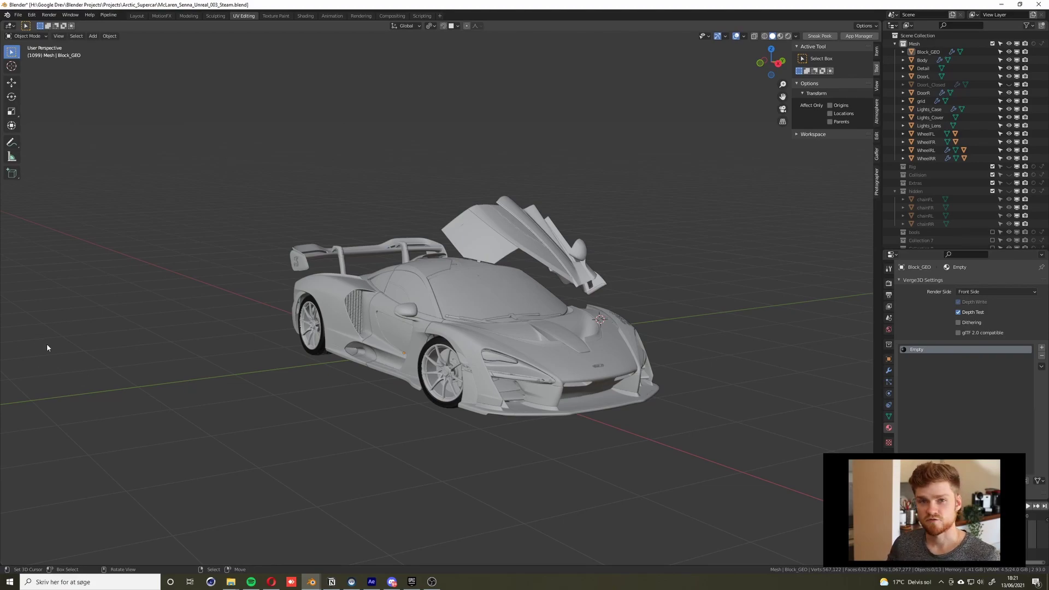
middle_drag(471, 332, 484, 323)
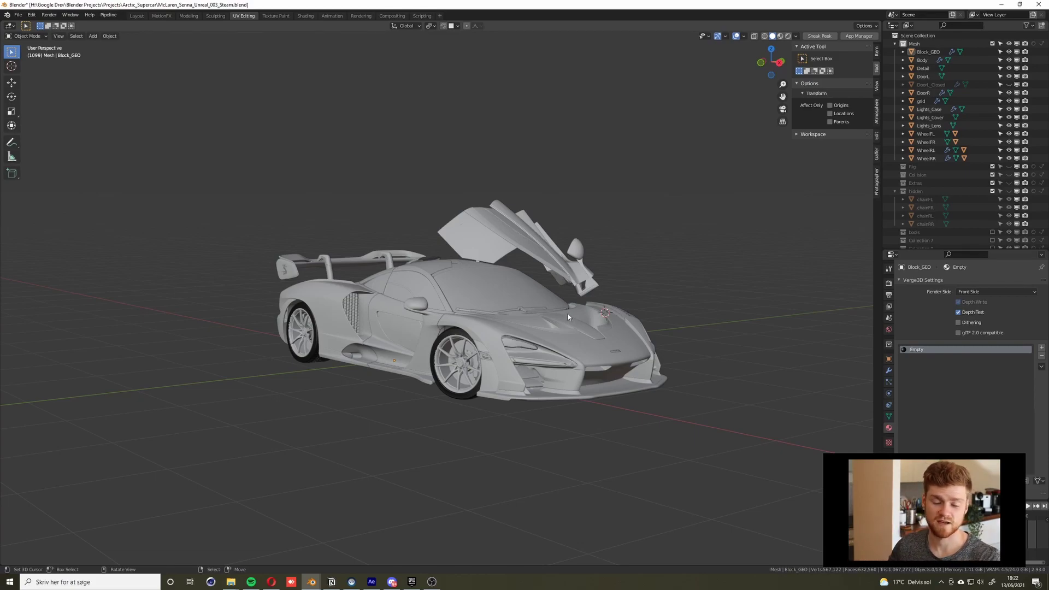
middle_drag(551, 306, 562, 304)
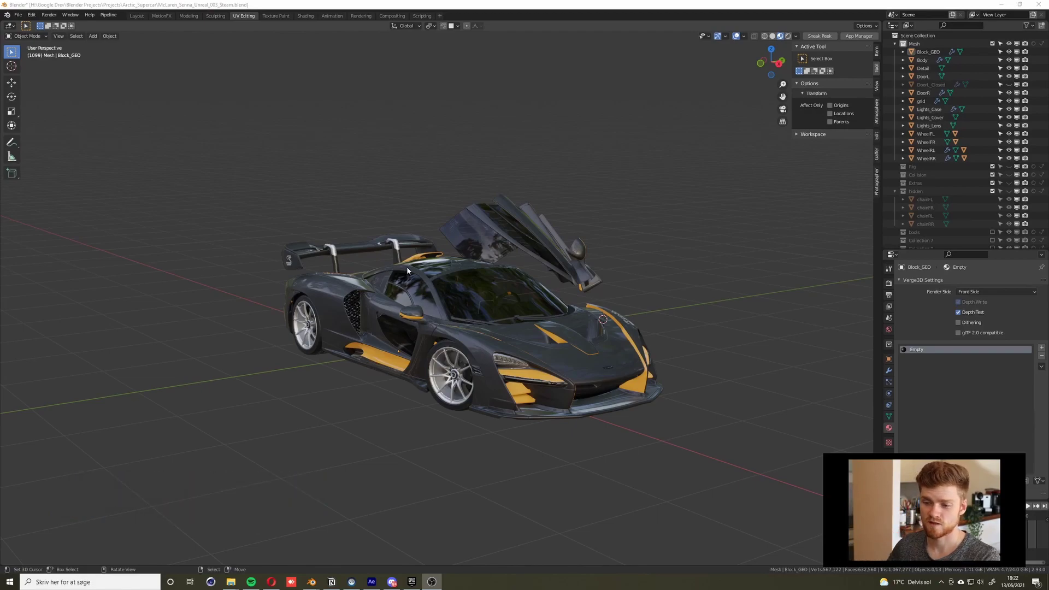
- Unhide all hidden objects and rotate the rock assembly about the global Z axis
key(alt+h)
mouse_move(491, 285)
middle_down()
mouse_move(660, 301)
mouse_move(504, 349)
mouse_move(535, 349)
mouse_move(461, 332)
mouse_move(517, 334)
middle_up()
click(625, 316)
key(r)
key(z)
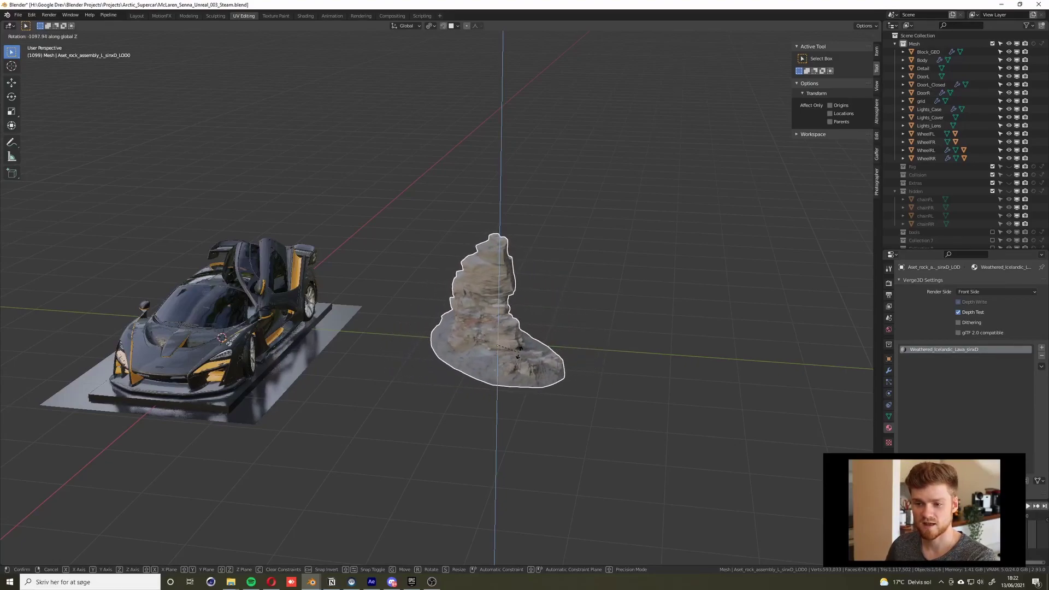
click(524, 348)
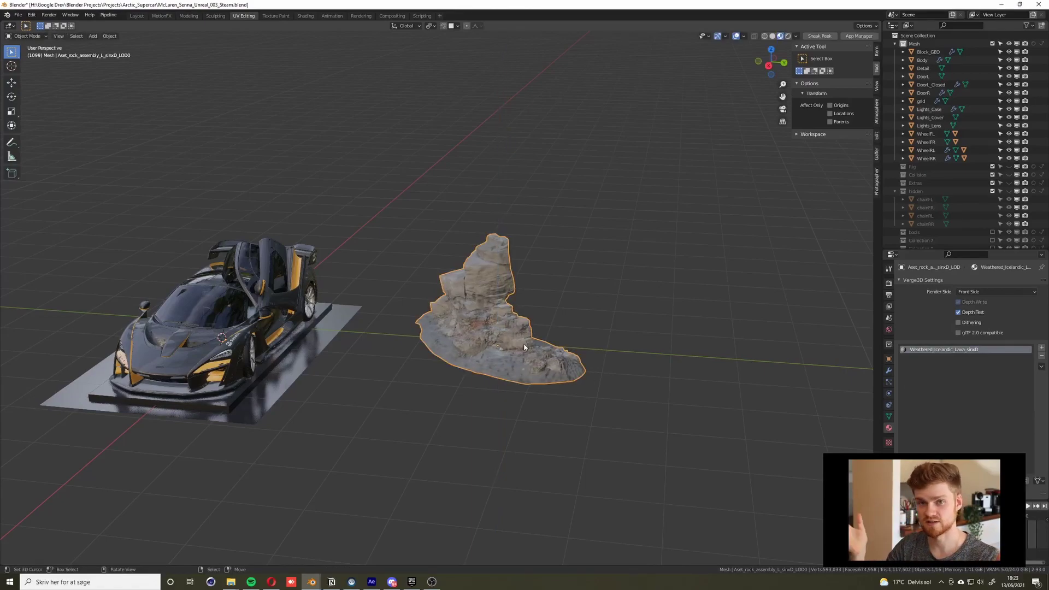
- Duplicate the rock assembly, move and rotate the copy beyond the original, and delete the copy
key(shift+d)
click(814, 375)
key(r)
click(733, 360)
key(g)
click(736, 378)
key(r)
click(664, 377)
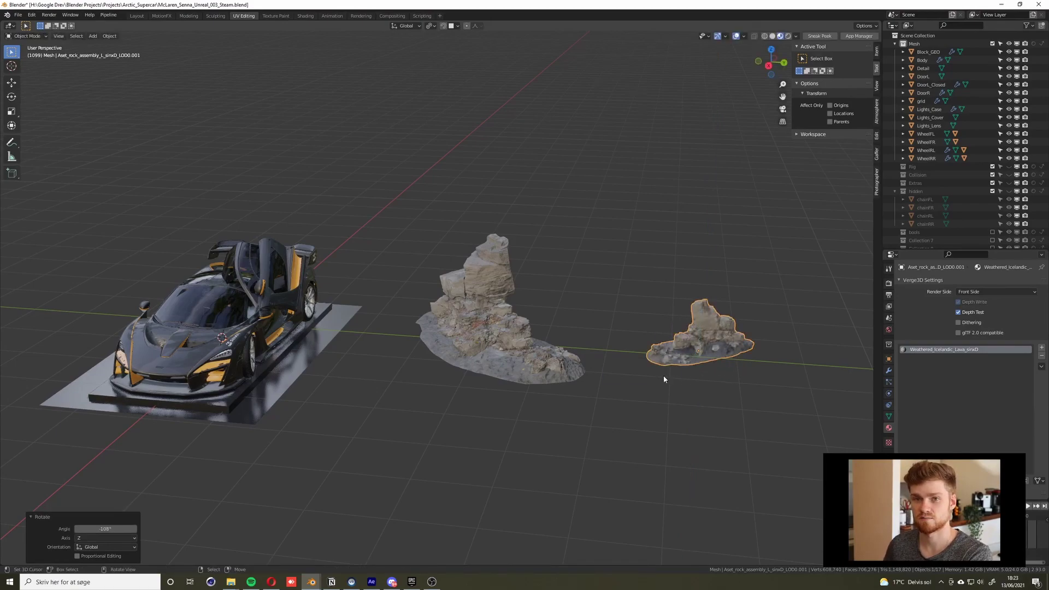
key(Delete)
- Examine the materials assigned to the car's Body and Lights_Case objects, including the area around the headlight
scroll(455, 337, up, 2)
middle_drag(241, 339, 450, 356)
click(479, 383)
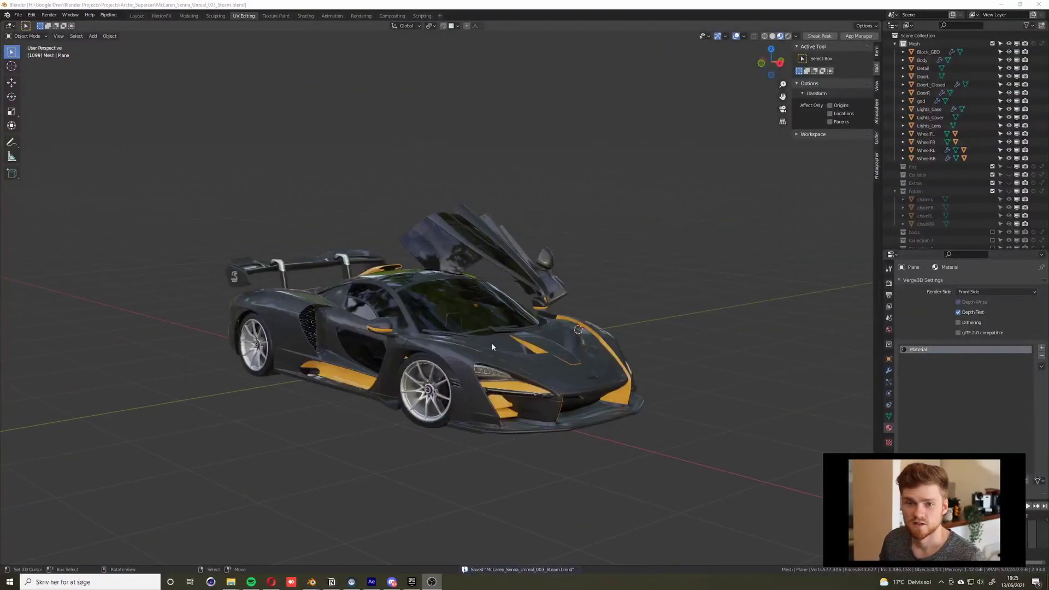
scroll(481, 356, up, 4)
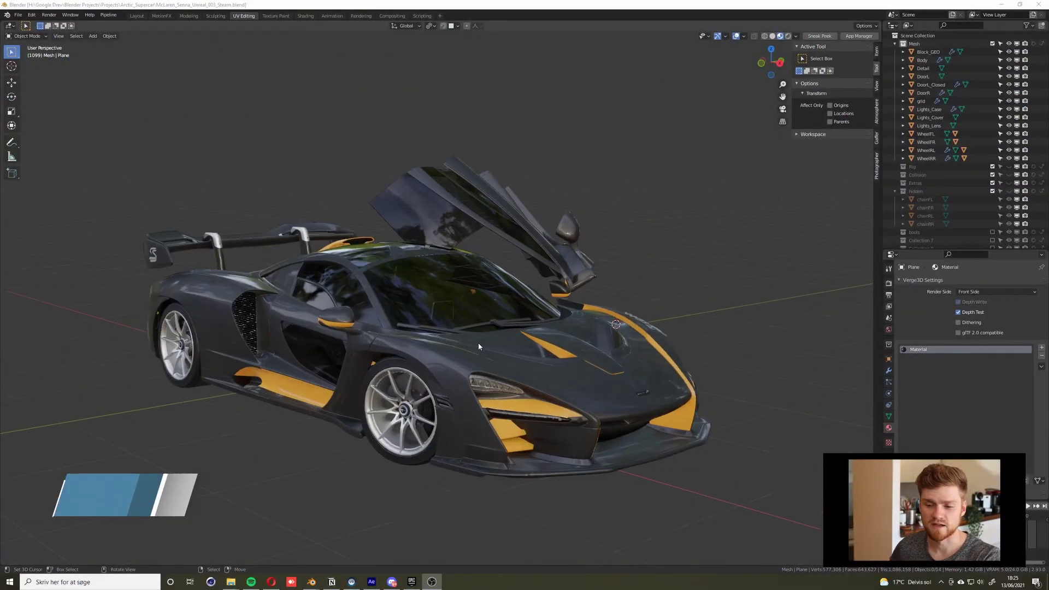
click(463, 372)
middle_drag(463, 372, 604, 329)
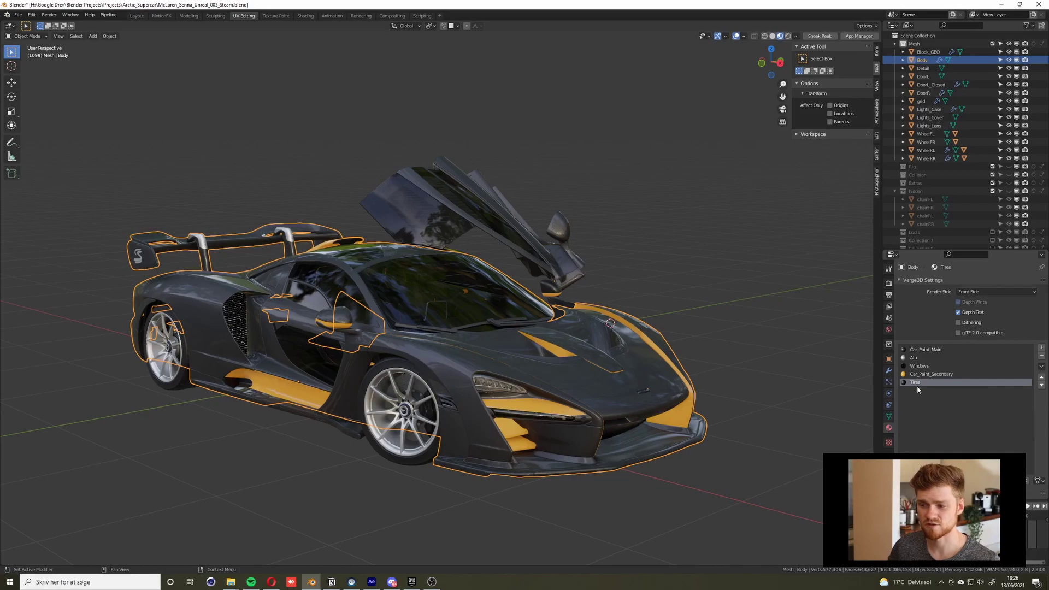
scroll(409, 408, up, 1)
scroll(409, 407, up, 2)
click(604, 363)
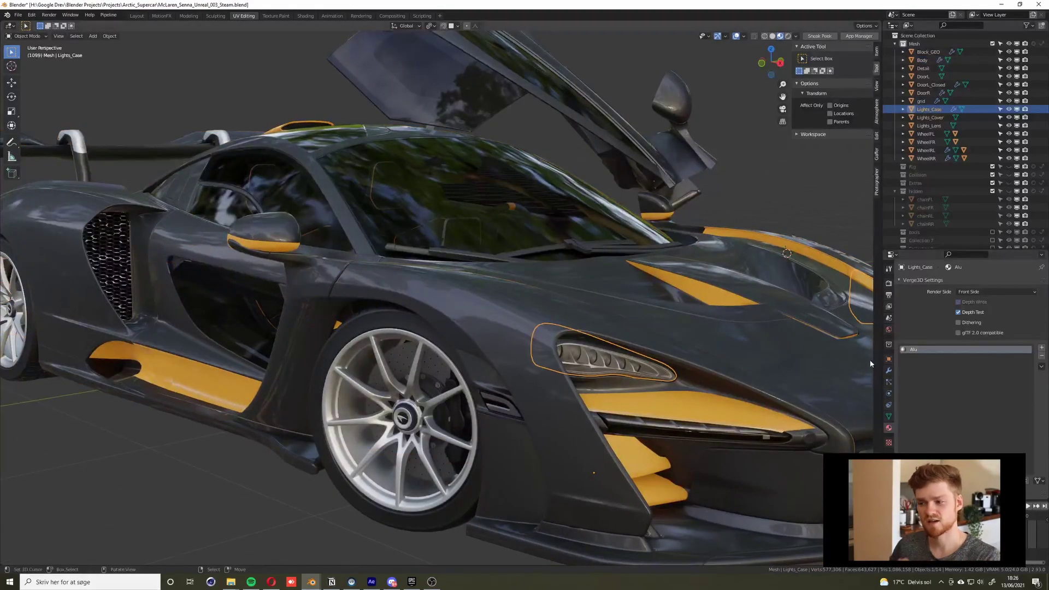
scroll(604, 363, up, 3)
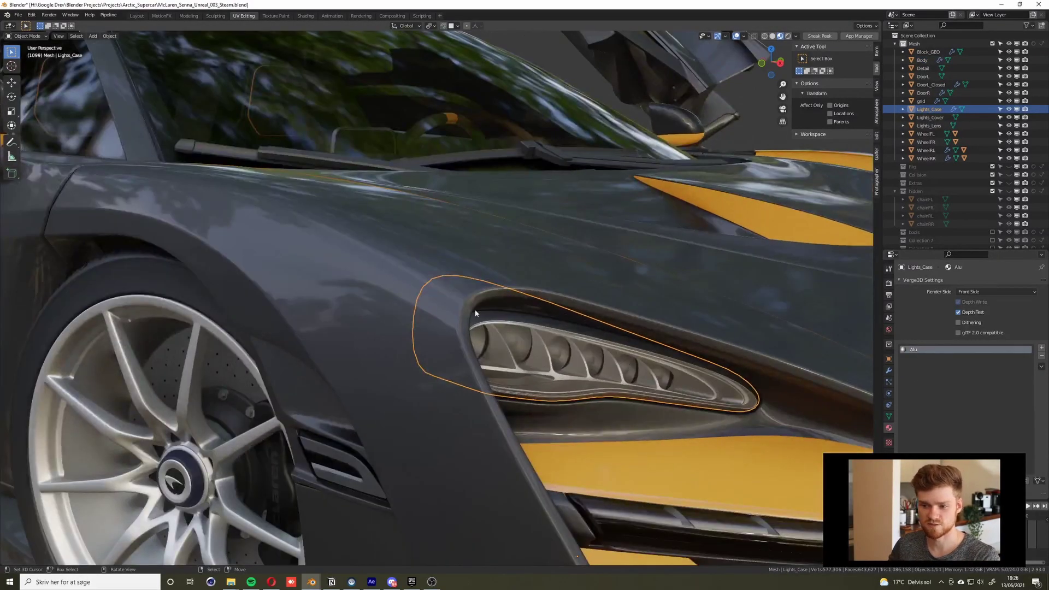
- Review the Body's Car_Paint_Main, Windows, Car_Paint_Secondary and Tires materials one by one and deselect the Body
click(668, 268)
scroll(668, 268, down, 2)
click(908, 349)
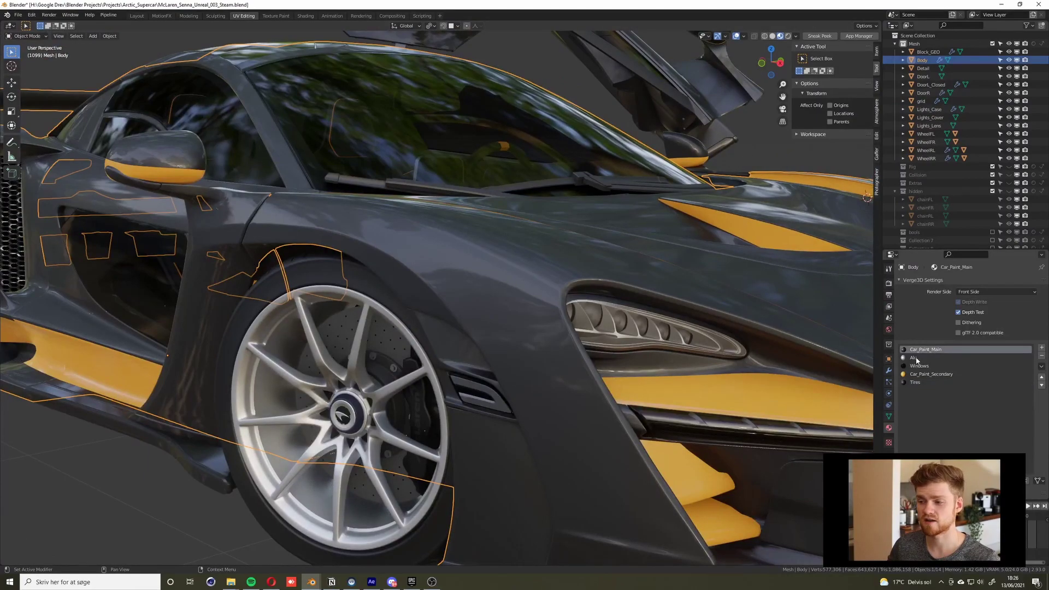
click(921, 366)
click(927, 385)
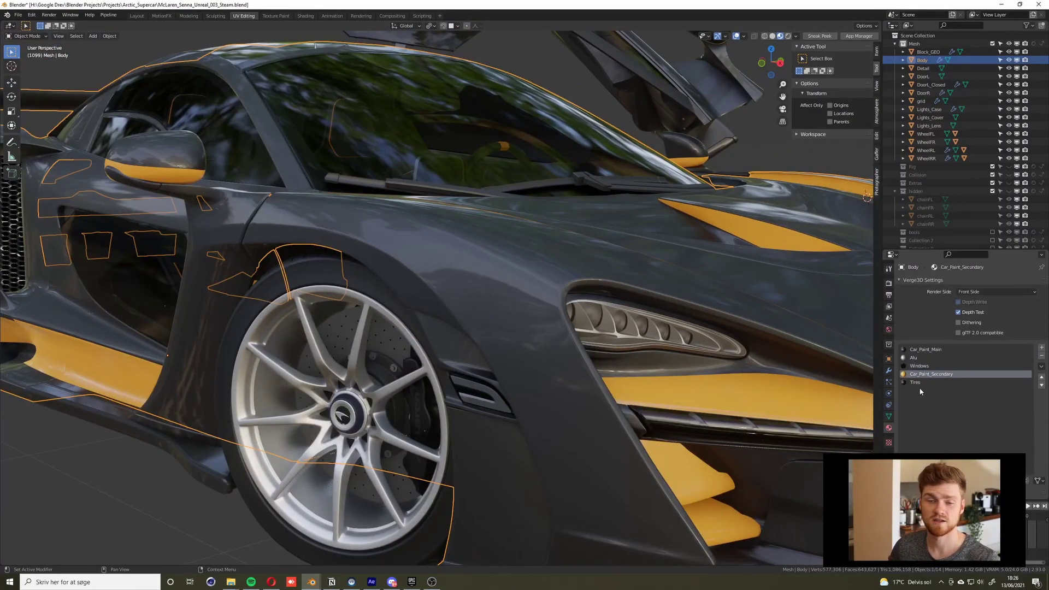
click(923, 382)
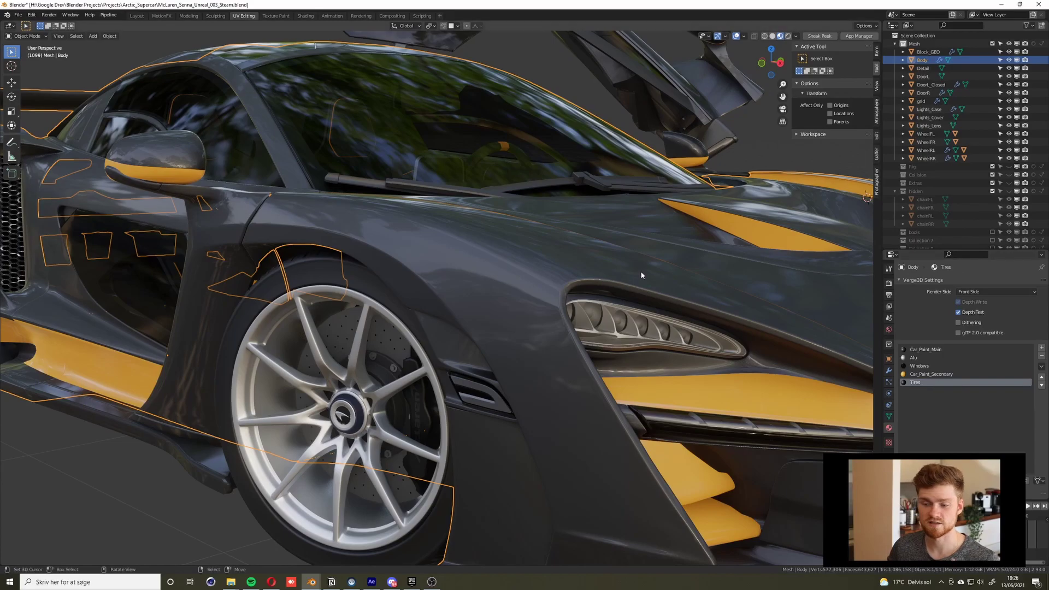
scroll(634, 307, down, 6)
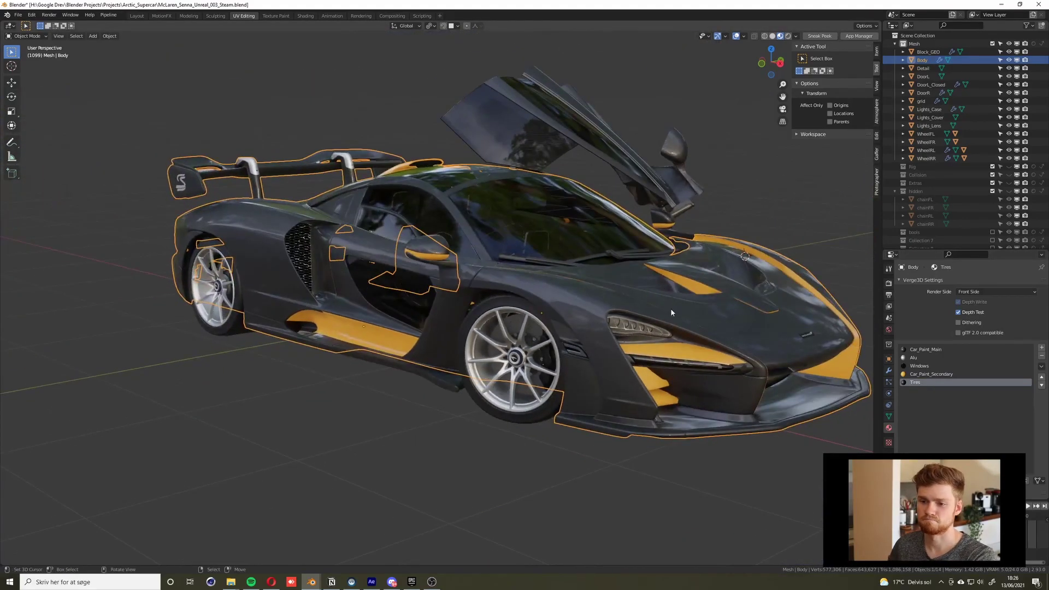
shift+middle_drag(675, 309, 668, 326)
key(alt+a)
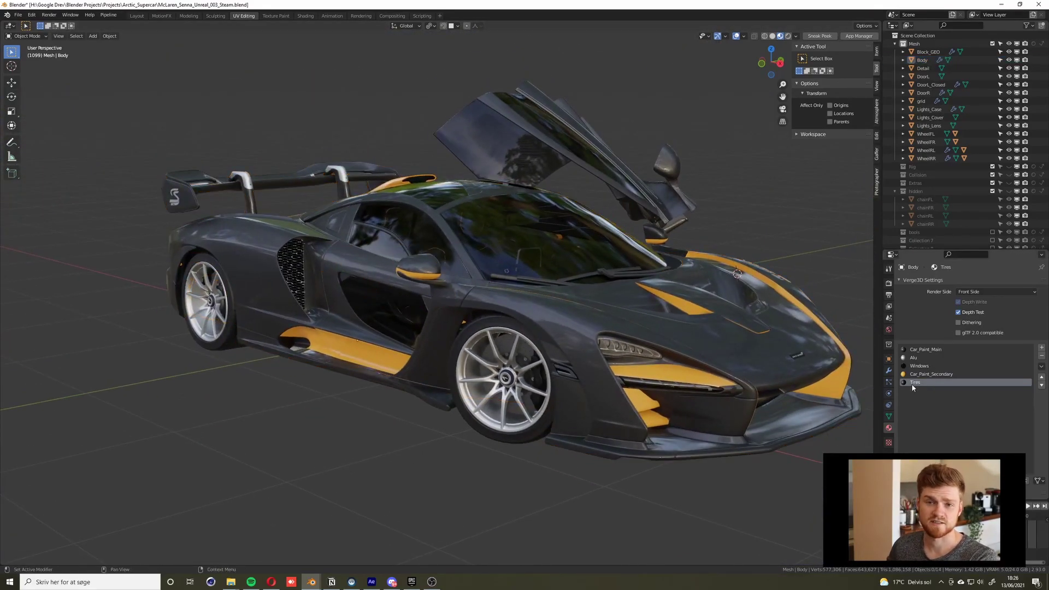
click(1042, 366)
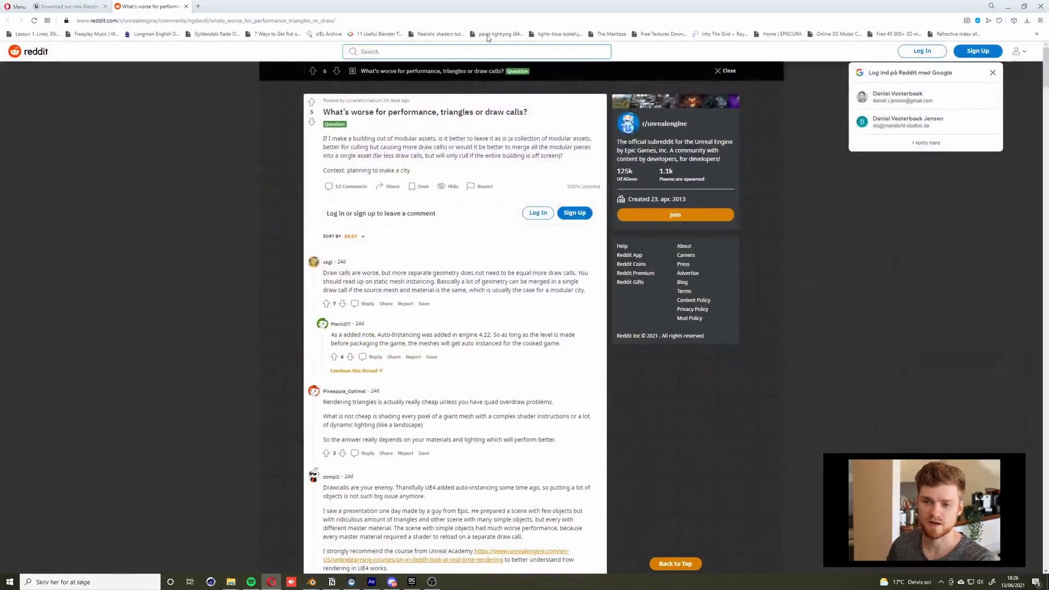
- Switch to the browser's Unreal Engine article "Download our new Blender addons" and read the addon descriptions and download instructions
click(70, 6)
scroll(219, 201, up, 5)
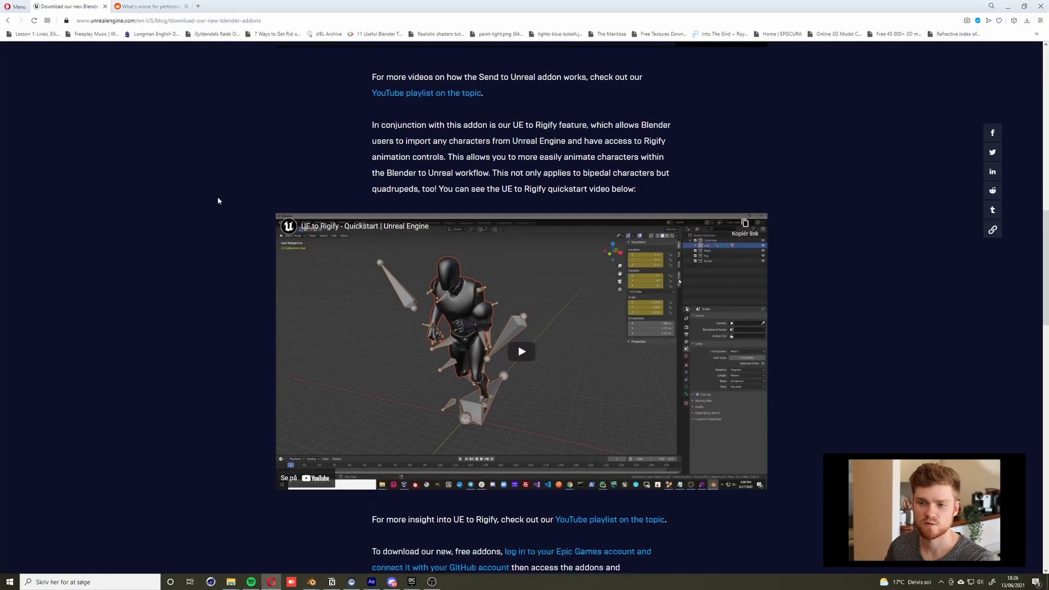
scroll(196, 198, up, 3)
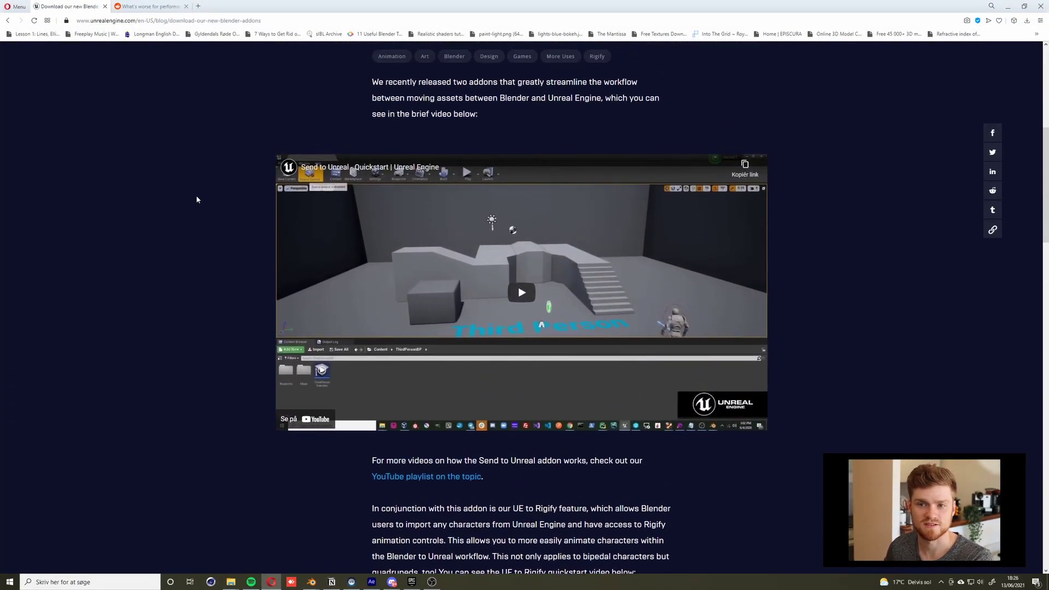
scroll(197, 198, up, 2)
scroll(198, 198, up, 4)
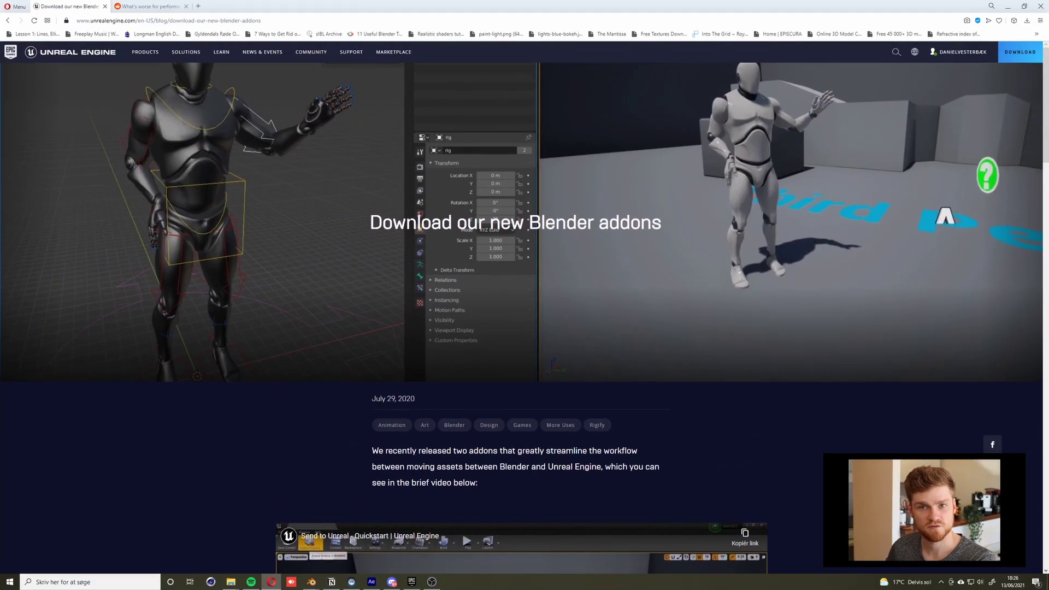
scroll(208, 298, down, 8)
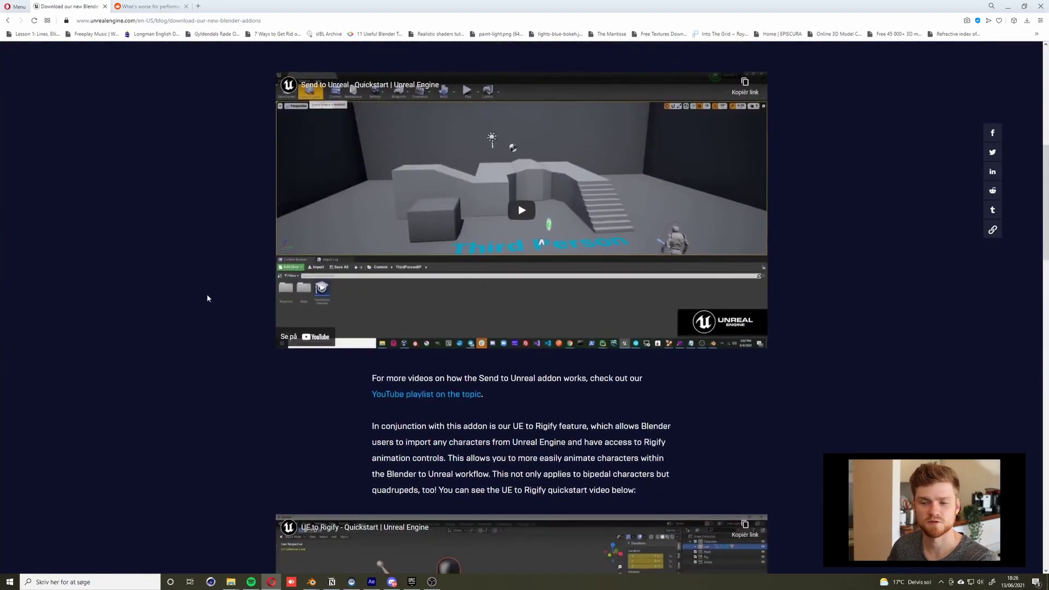
scroll(208, 298, down, 10)
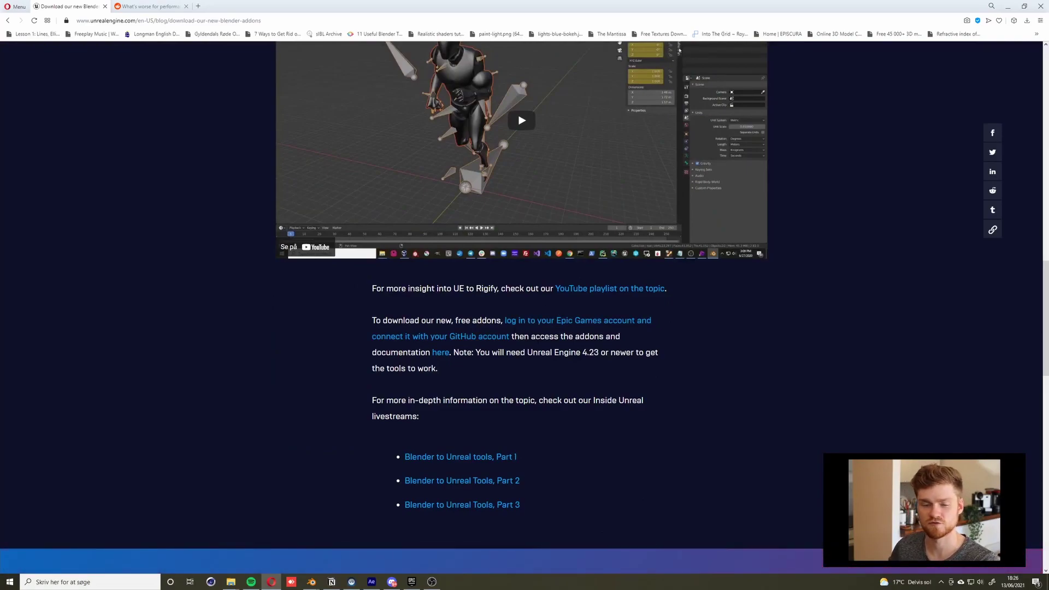
drag(546, 336, 406, 320)
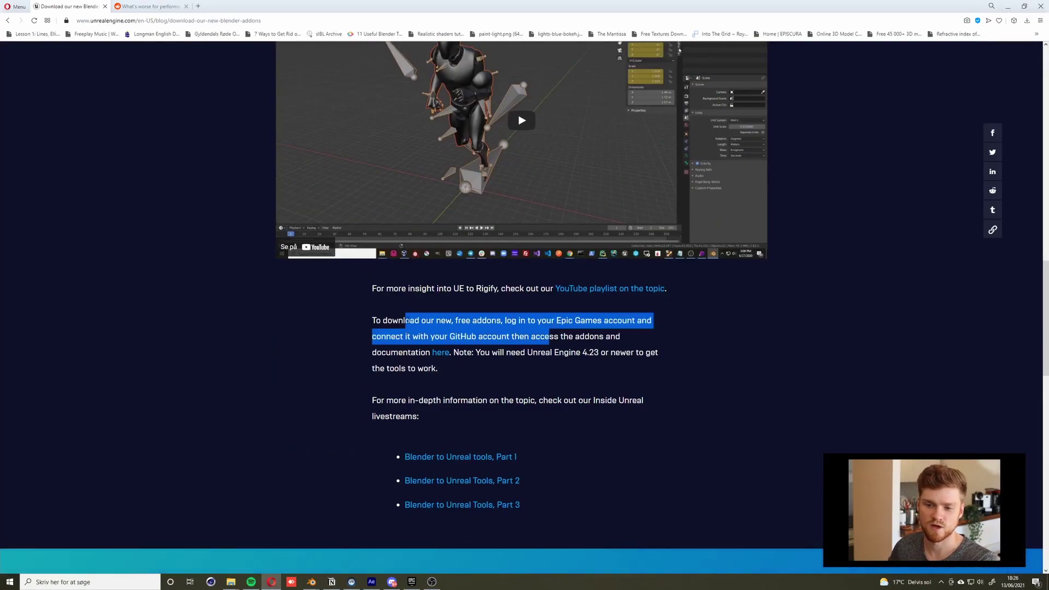
click(408, 320)
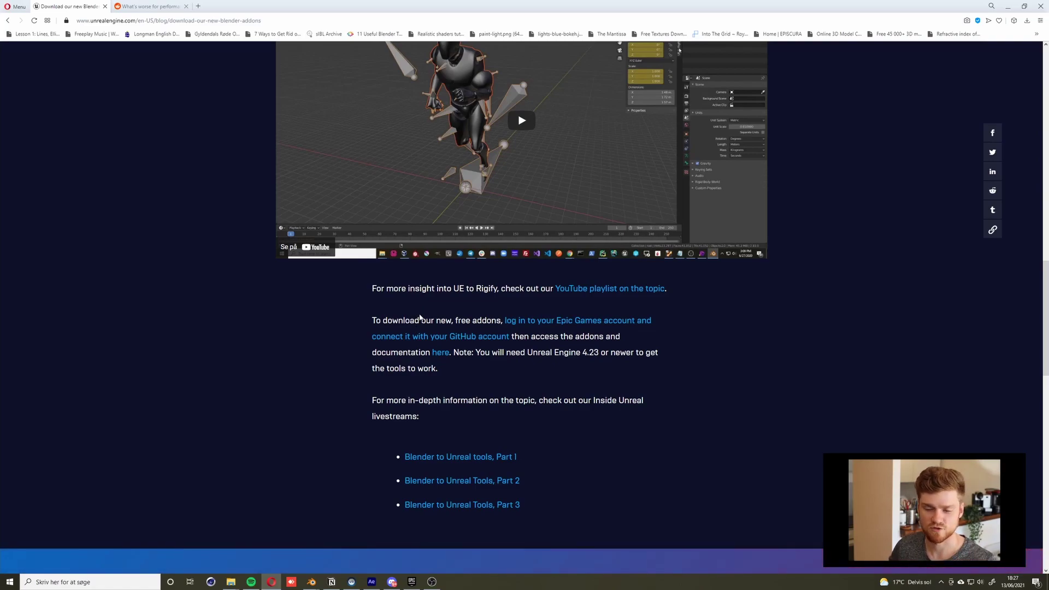
- Return to Blender and check the Send to Unreal add-on's export preferences
click(1010, 7)
click(32, 14)
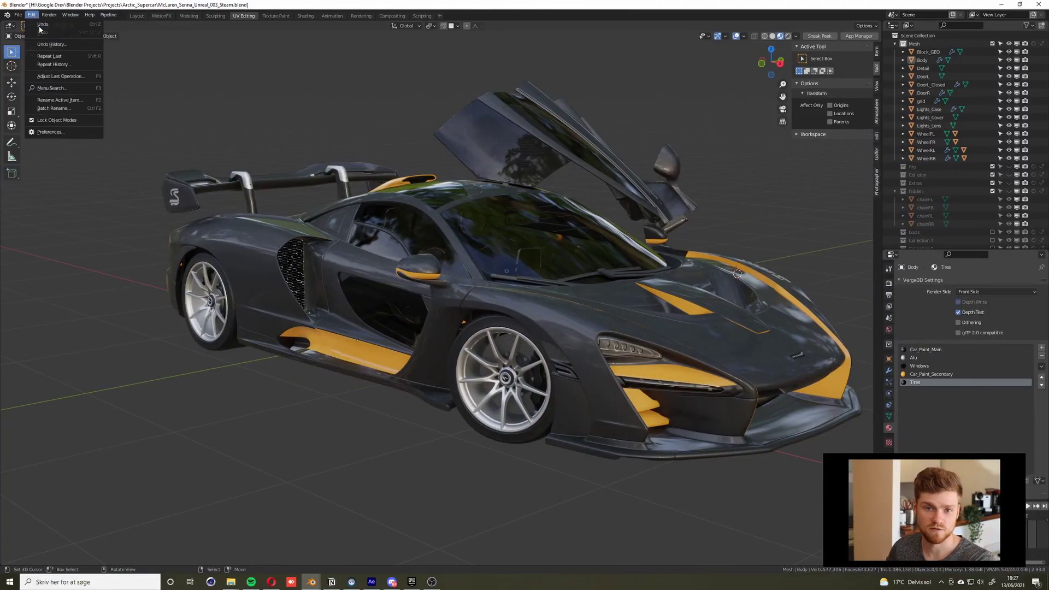
click(50, 132)
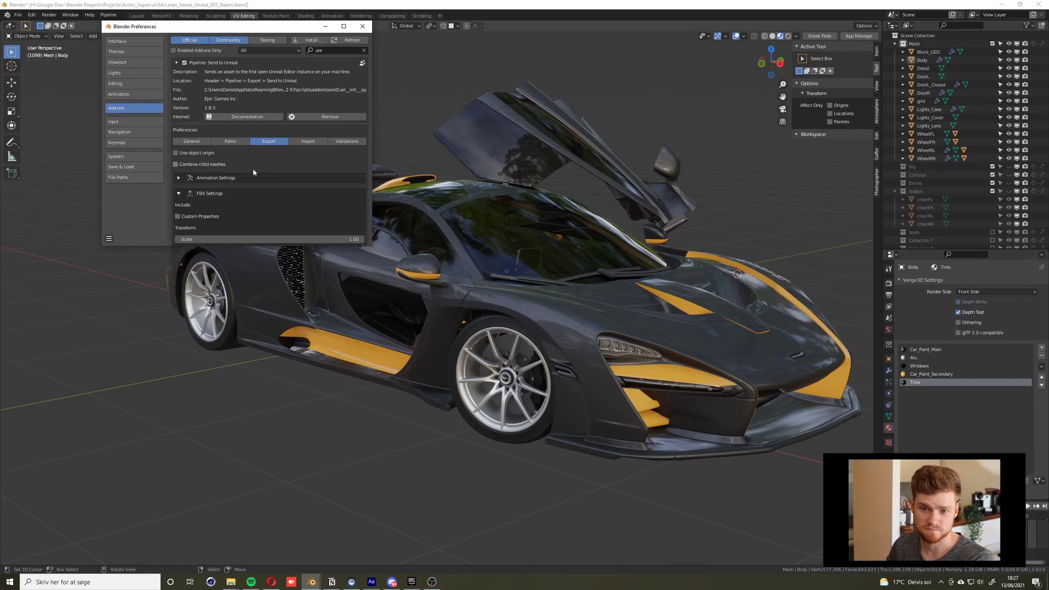
click(363, 26)
- Select all the car's visible objects and try to export them with Send to Unreal
middle_drag(356, 180, 408, 226)
key(a)
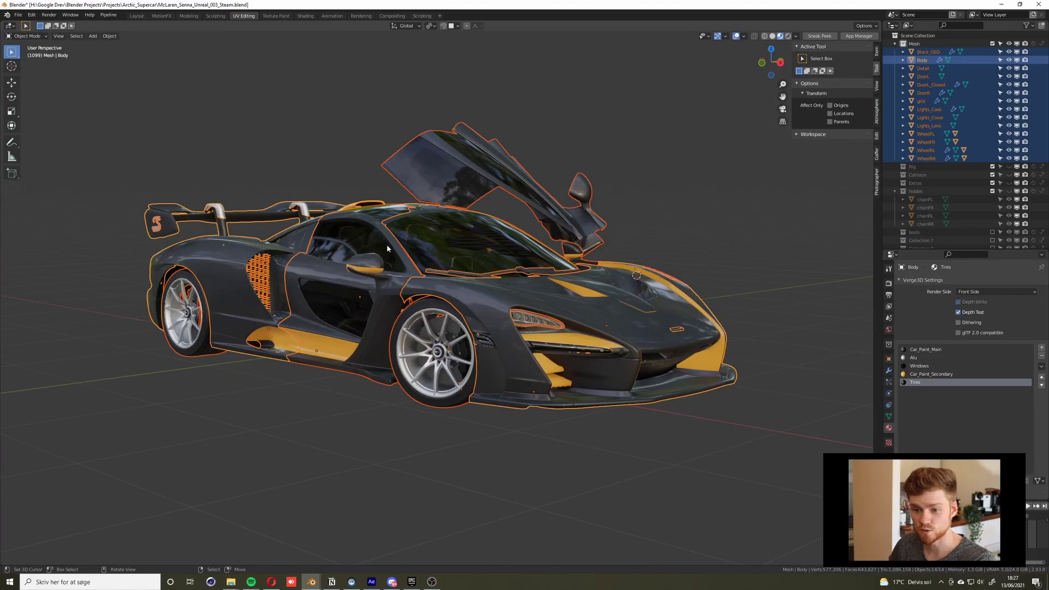
click(89, 15)
mouse_move(108, 15)
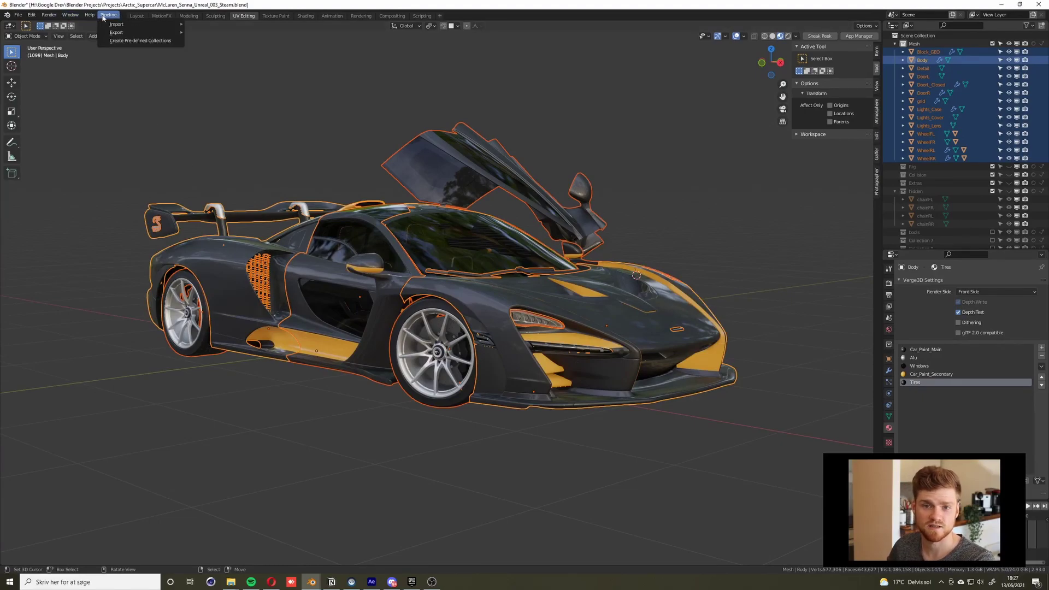
mouse_move(116, 32)
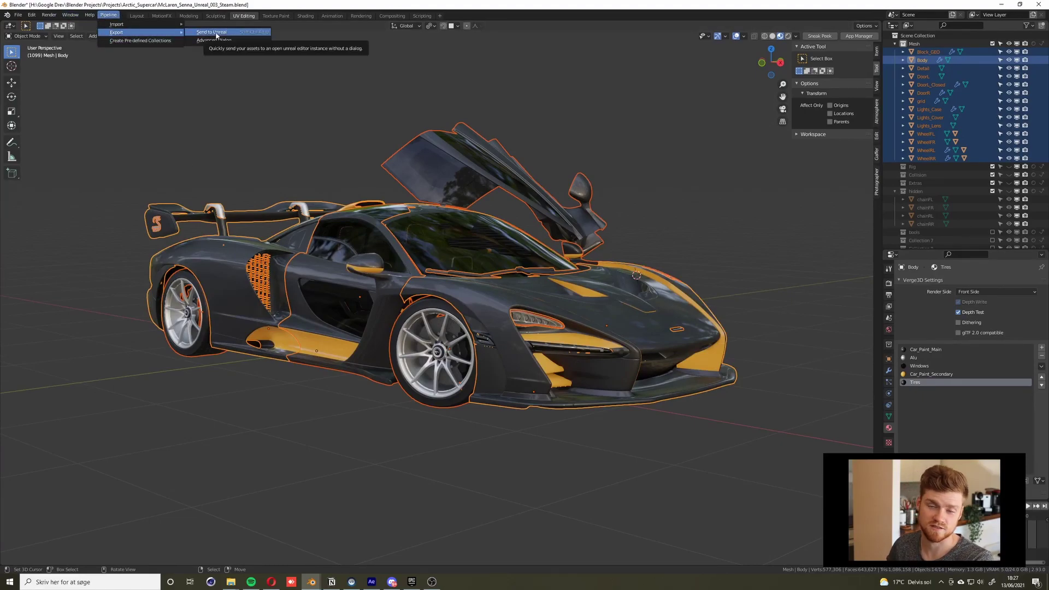
click(244, 34)
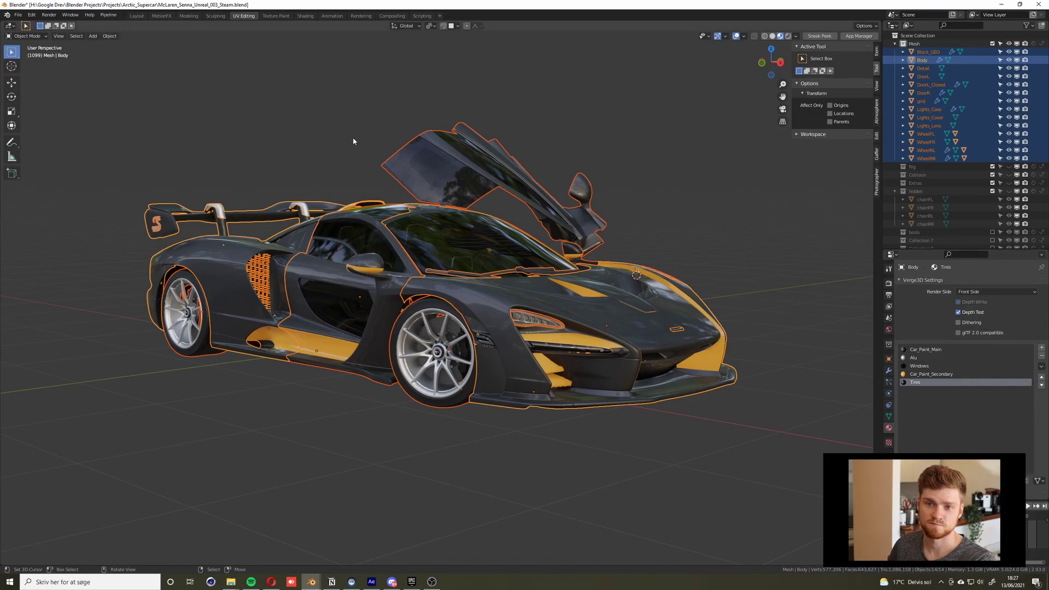
- Switch to the Unreal Editor with MyProject, bring it into view and close the Project Settings window
click(410, 583)
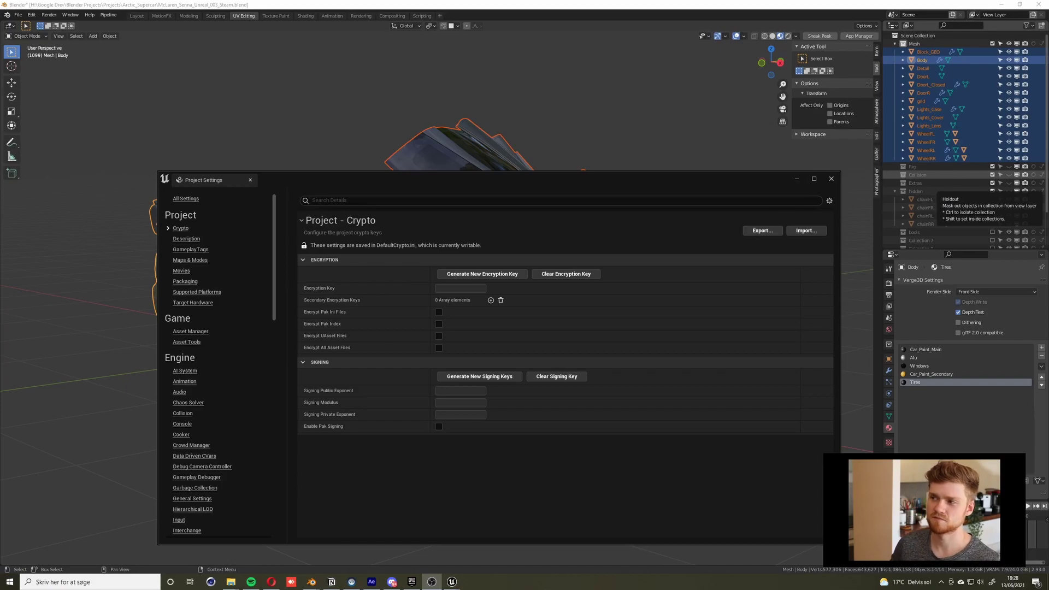
drag(1048, 272, 488, 2)
drag(663, 179, 689, 167)
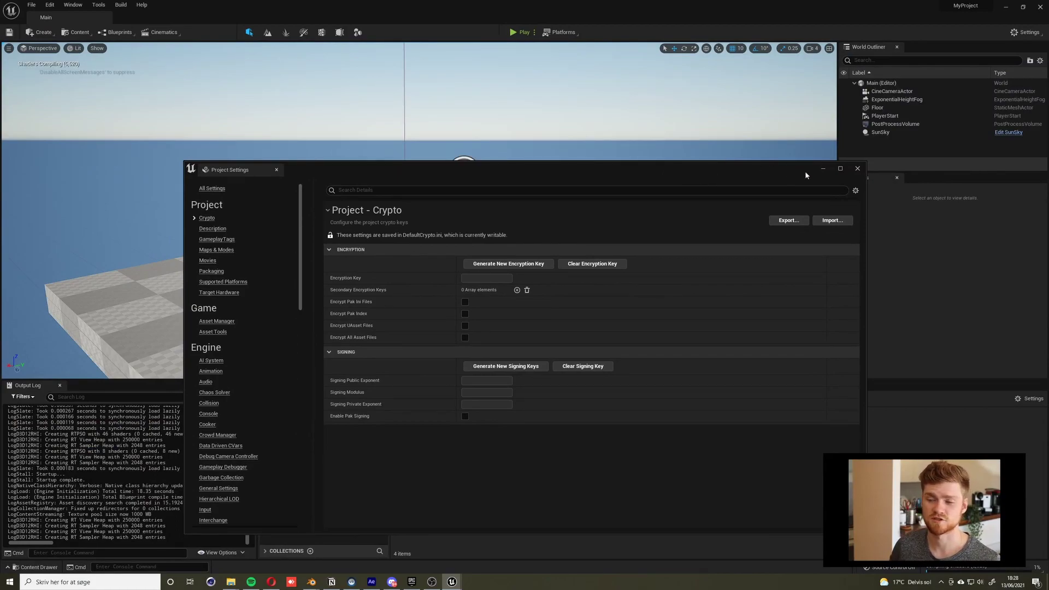
click(857, 168)
- Open the Unreal plugin browser and search for "pyt" to check the Python Editor Script Plugin
click(50, 4)
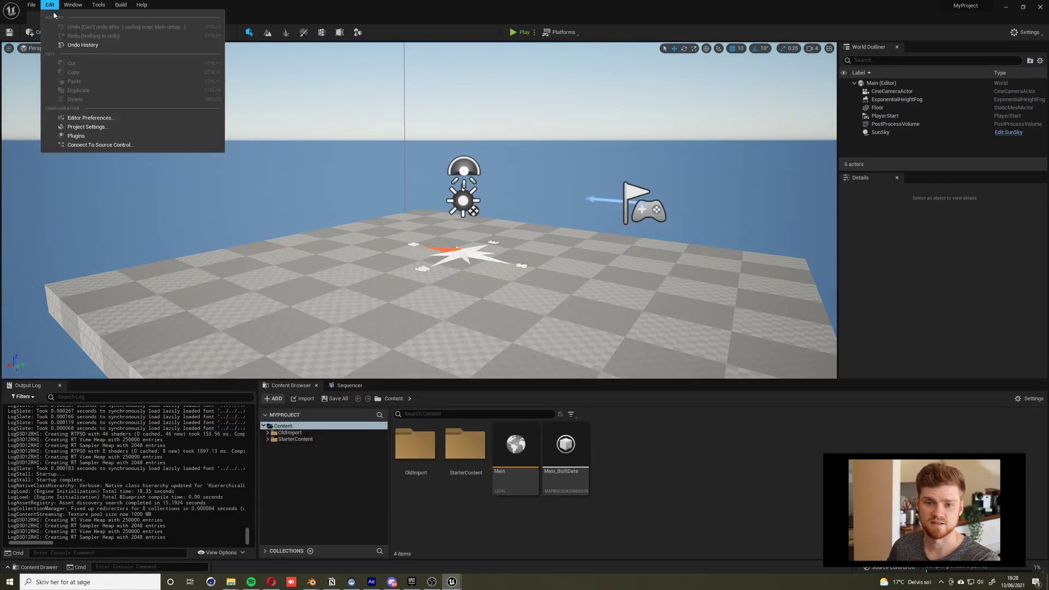
click(345, 82)
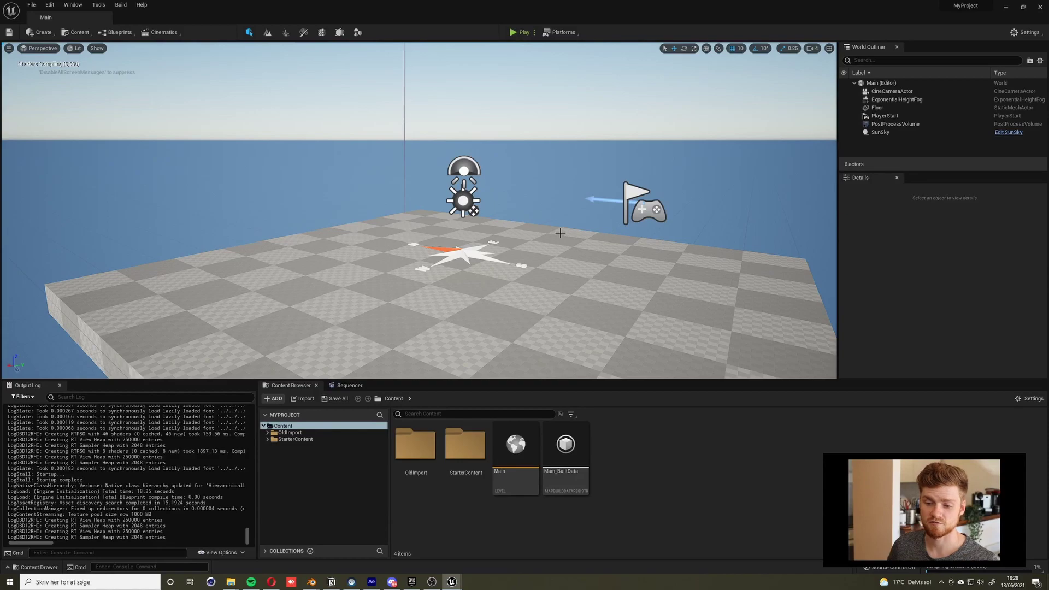
mouse_move(451, 582)
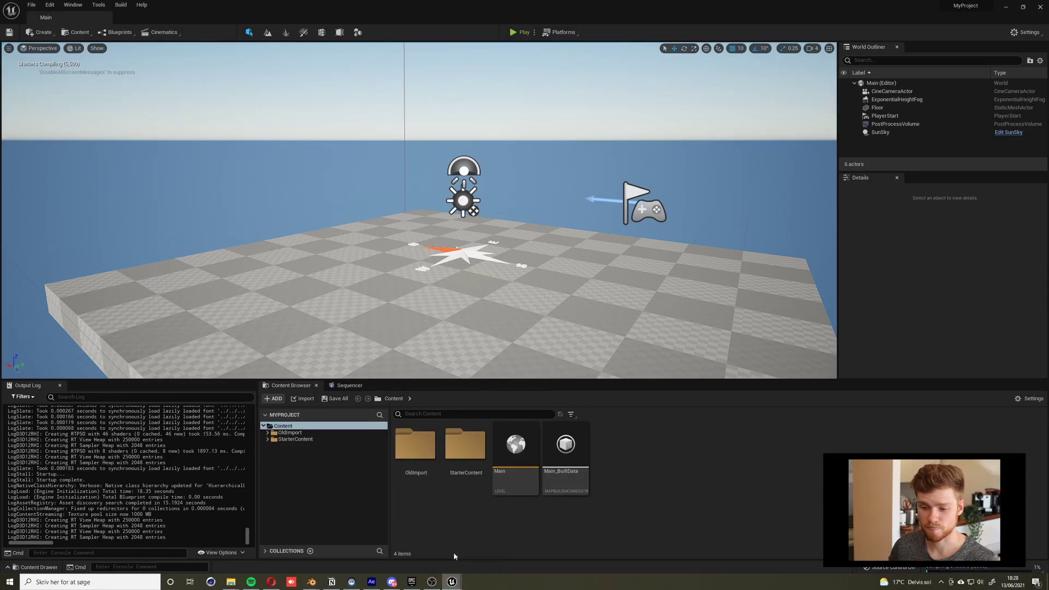
click(453, 554)
text(pyh)
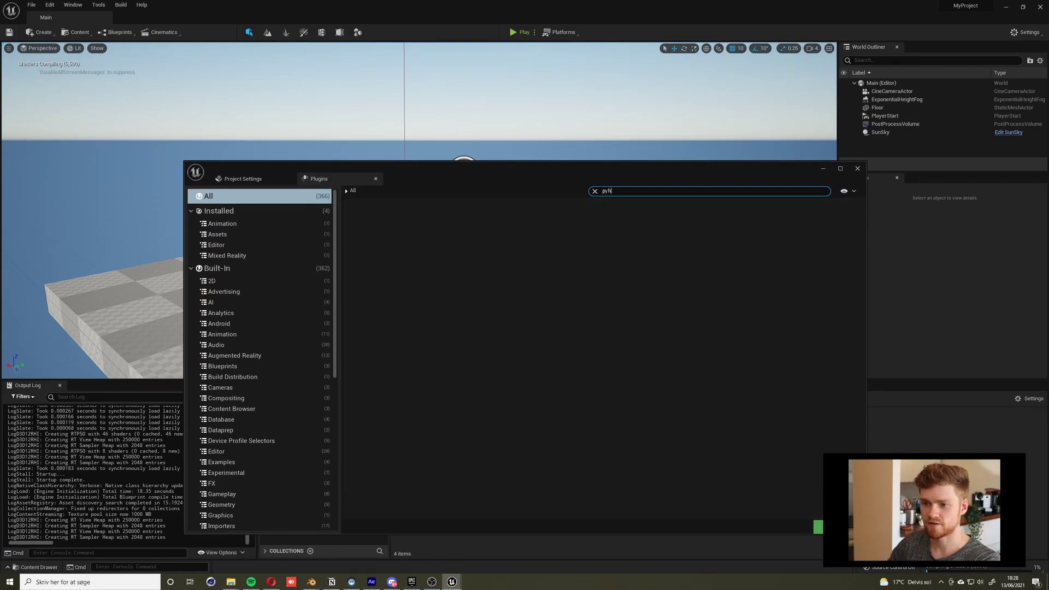
key(BackSpace)
text(t)
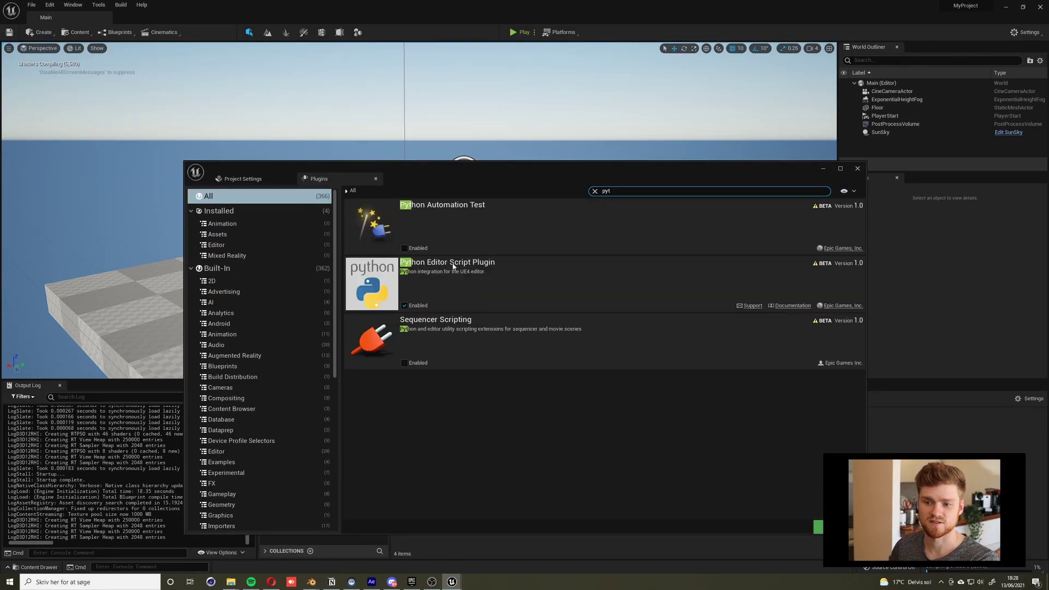
- Search the plugins for "scrip" to check Editor Scripting Utilities, and close the plugin browser
drag(621, 191, 536, 192)
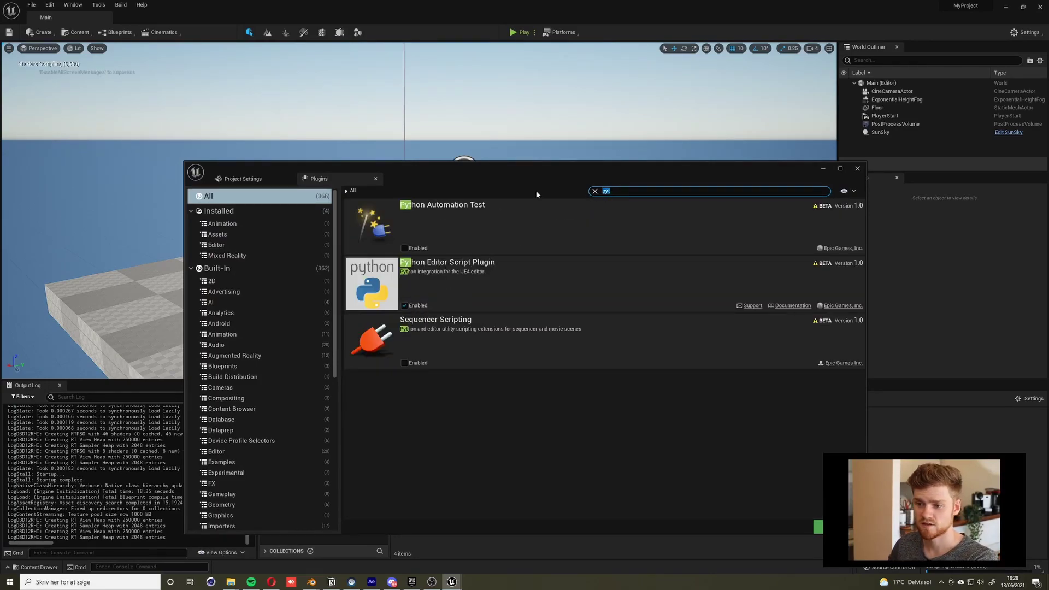
text(scrip)
scroll(512, 410, down, 1)
scroll(474, 416, up, 1)
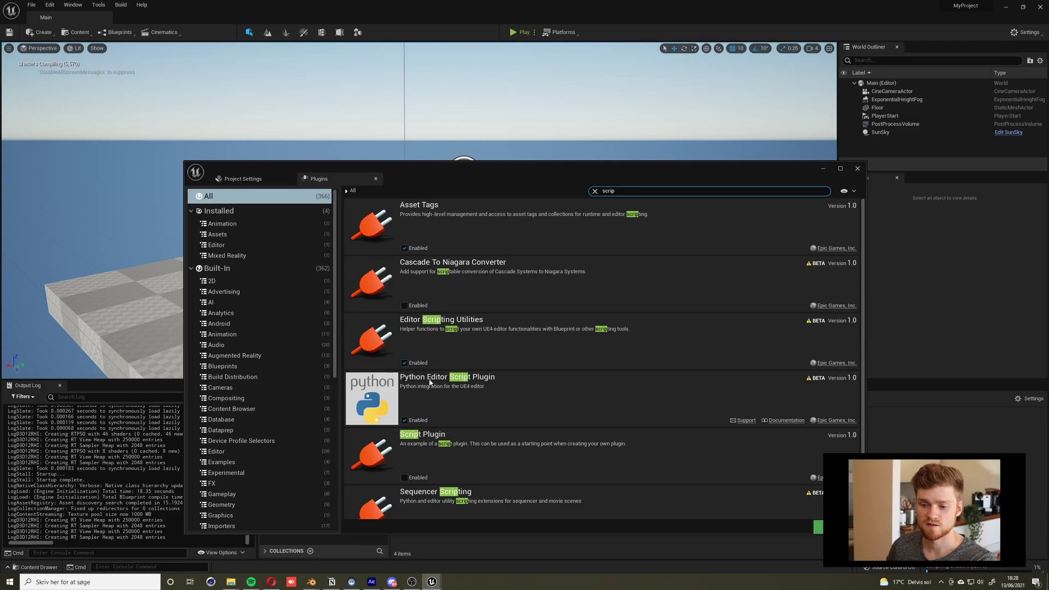
click(858, 169)
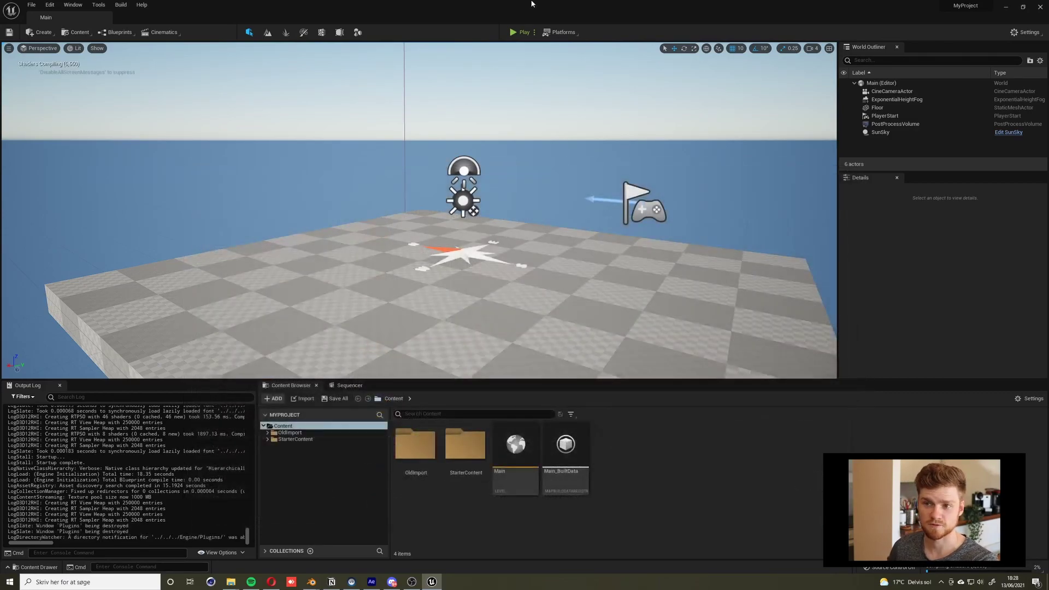
- Open the Project Settings, search for "python" to check the Python remote execution option, and close the window
click(49, 5)
click(88, 127)
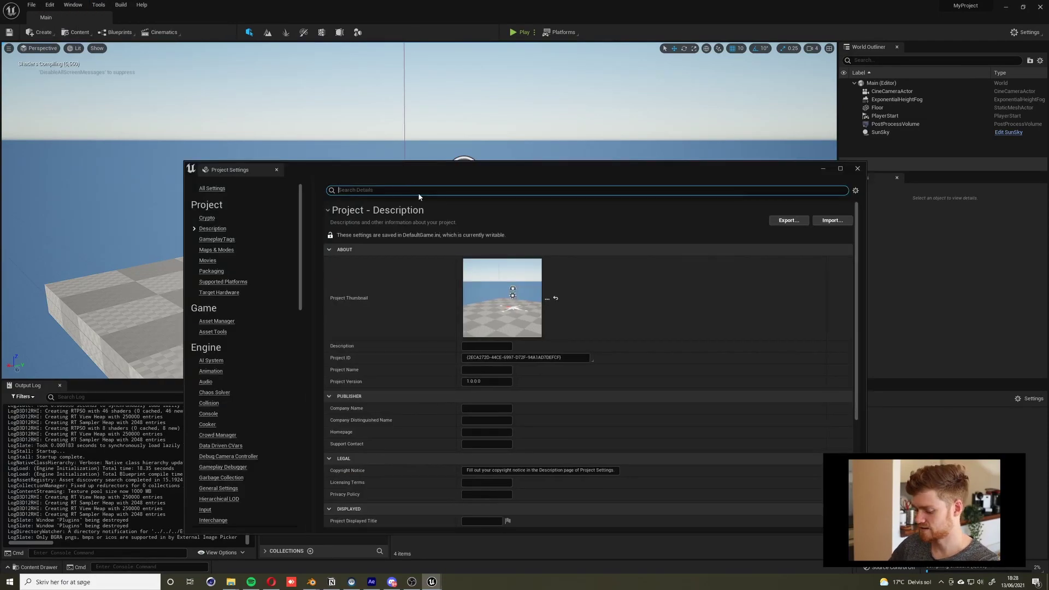
text(python)
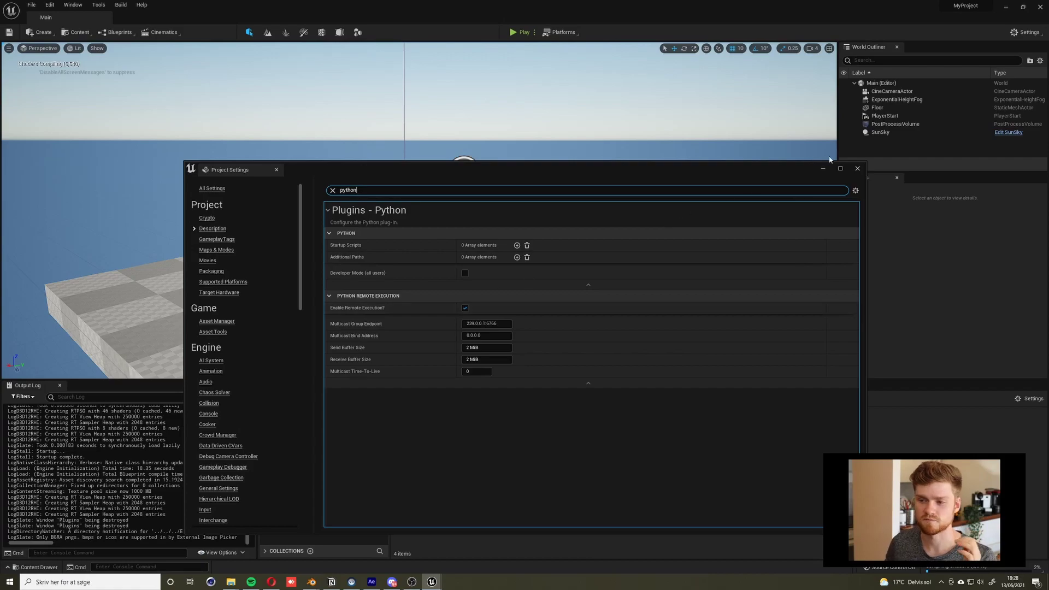
click(857, 168)
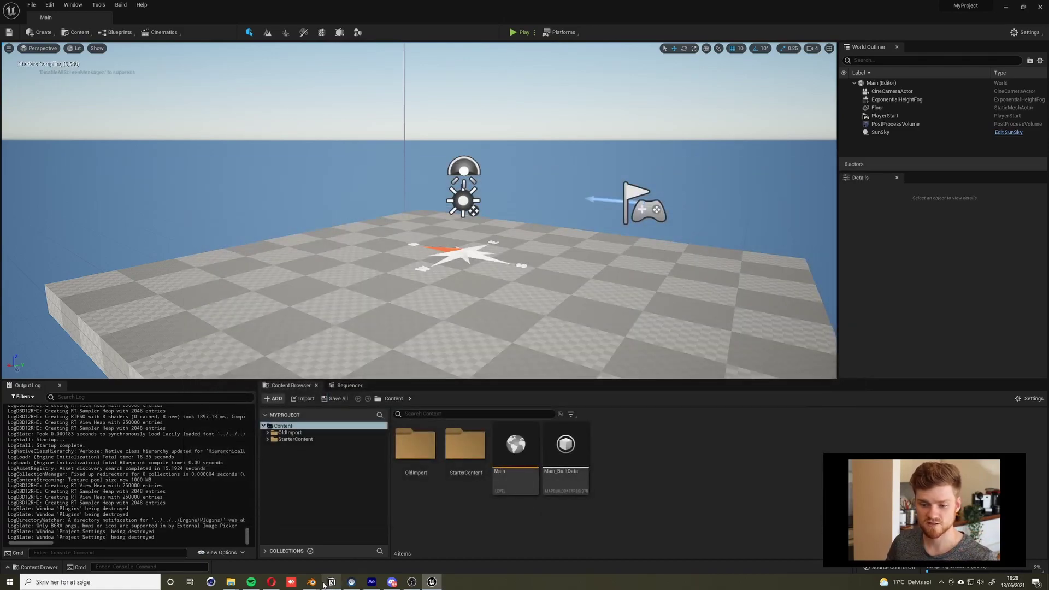
- Switch to Blender, select all objects in the Mesh collection from Block_GEO to WheelRR, and export them with Send to Unreal
click(319, 557)
middle_drag(527, 170, 529, 203)
key(alt+a)
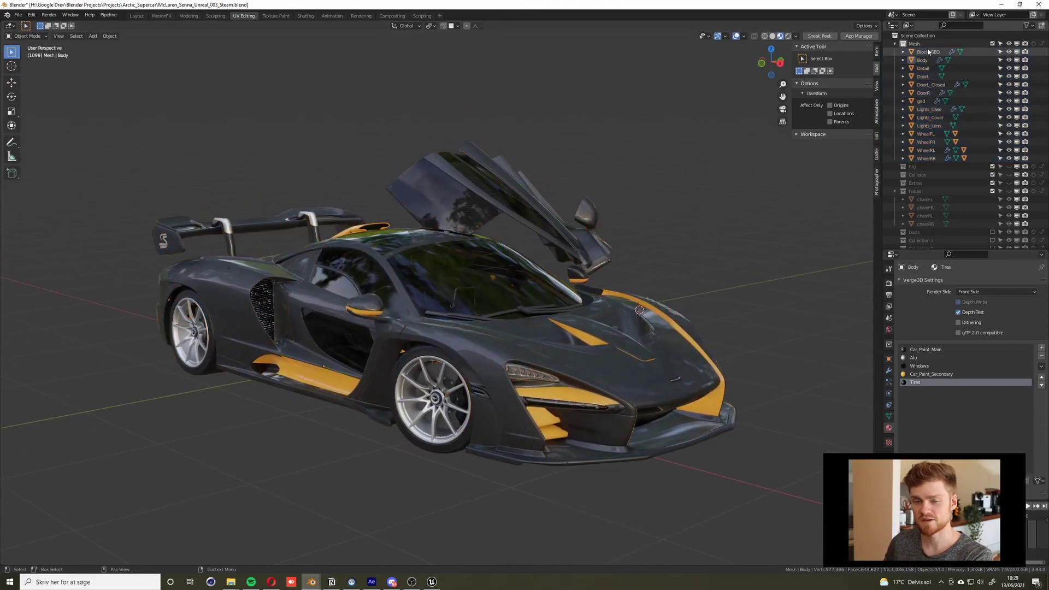
click(924, 51)
click(920, 43)
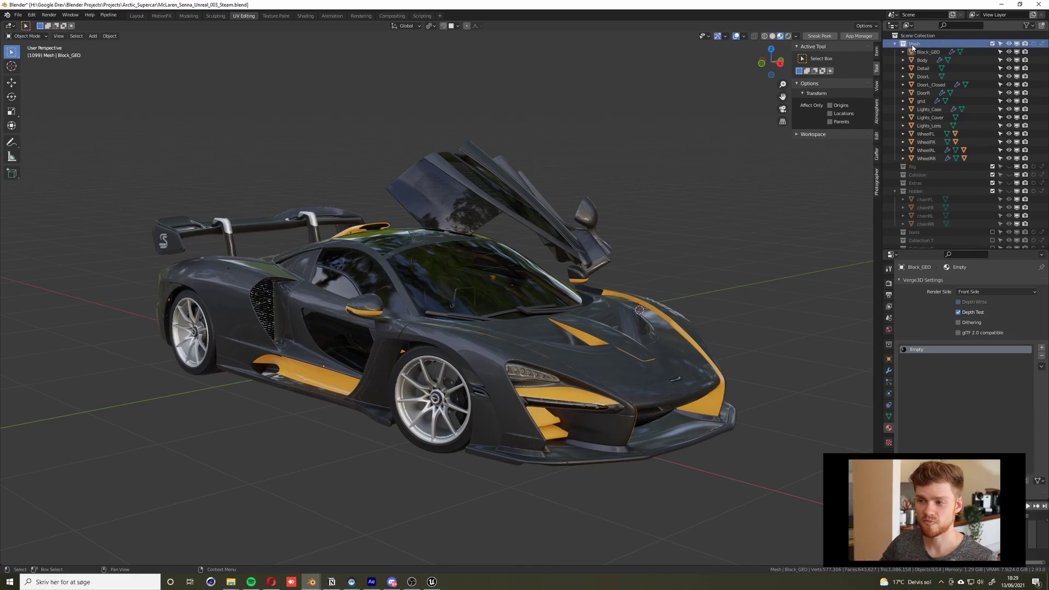
click(916, 52)
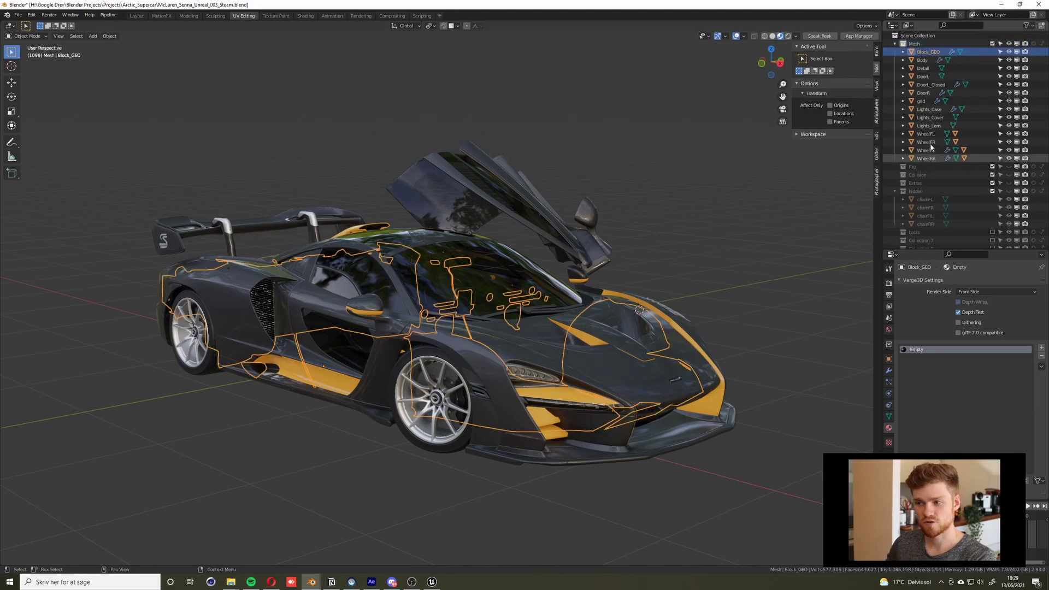
click(926, 158)
shift+click(925, 54)
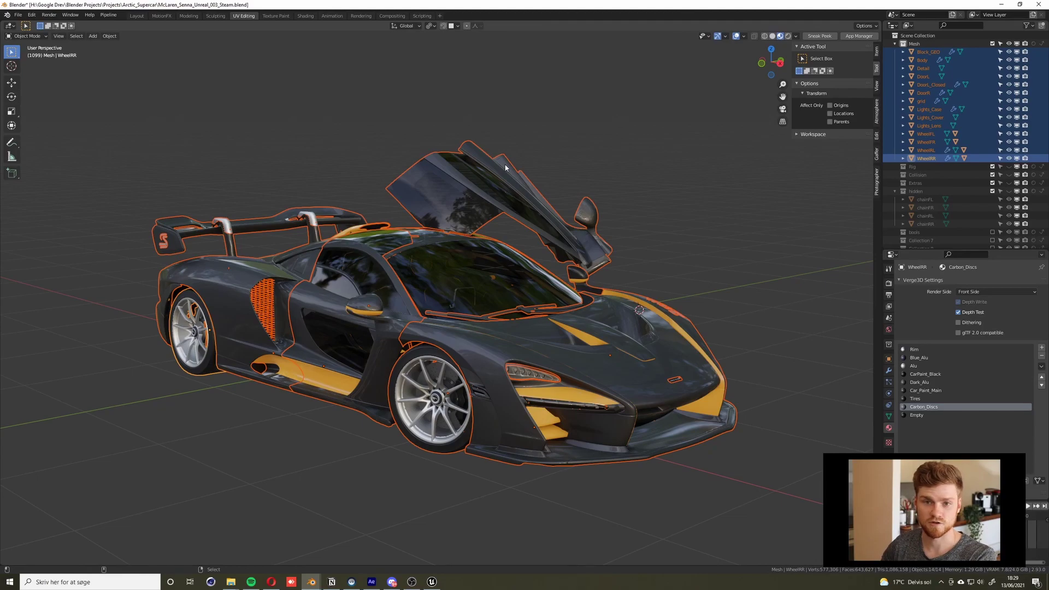
click(108, 14)
mouse_move(164, 32)
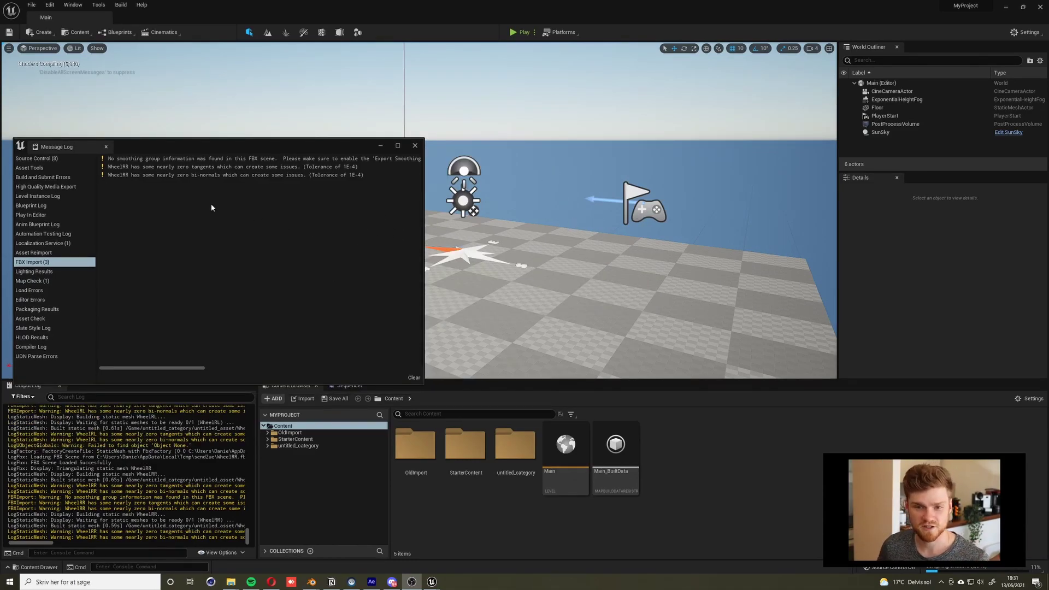
- Review the FBX Import warnings in Unreal's Message Log and close the log window
click(207, 176)
click(211, 168)
click(215, 162)
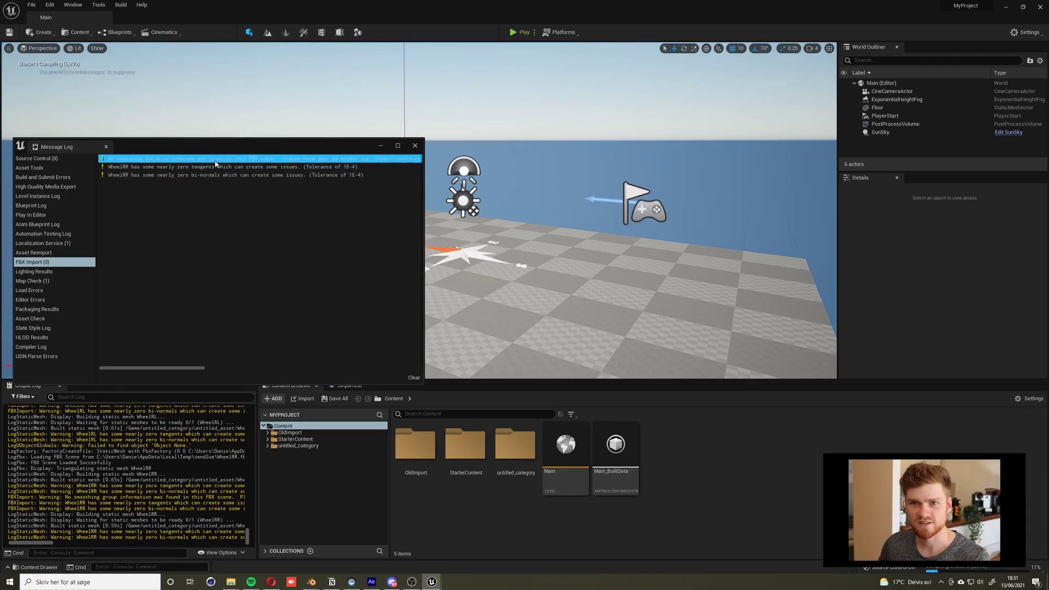
click(213, 167)
click(212, 175)
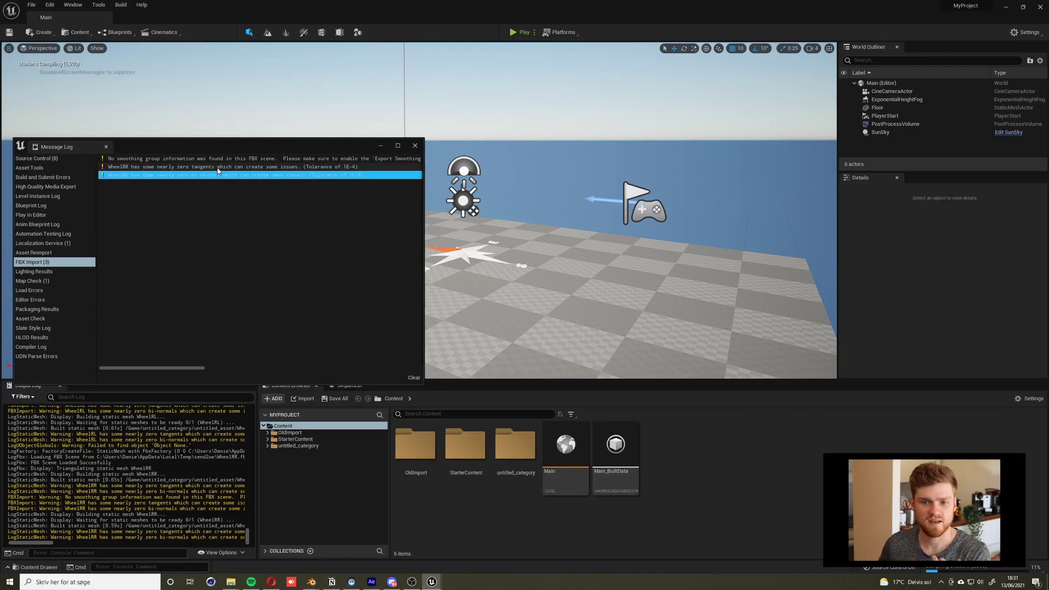
click(206, 168)
click(201, 175)
click(195, 168)
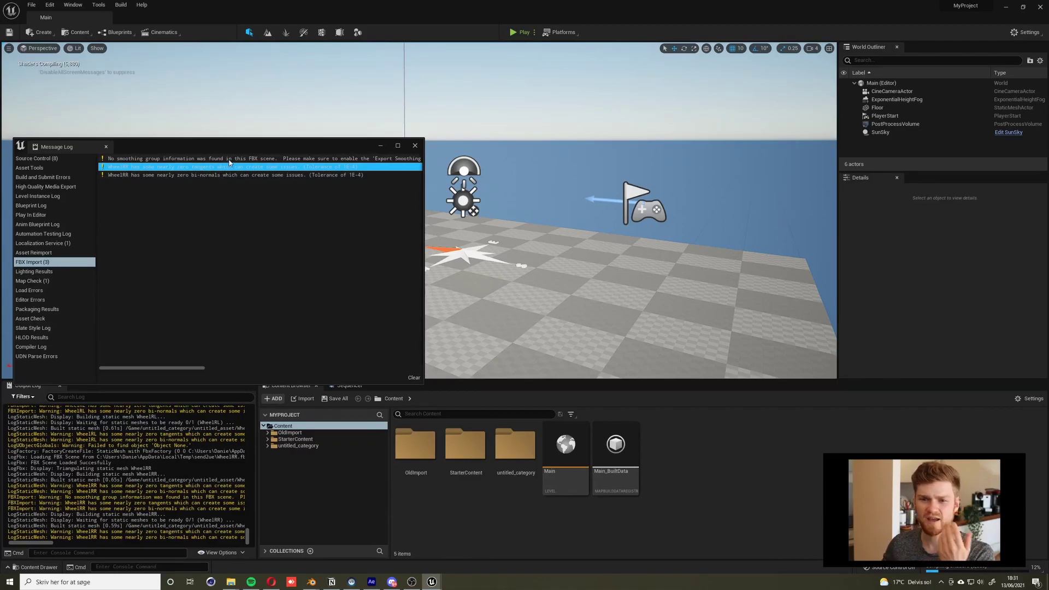
click(229, 159)
click(233, 175)
click(139, 160)
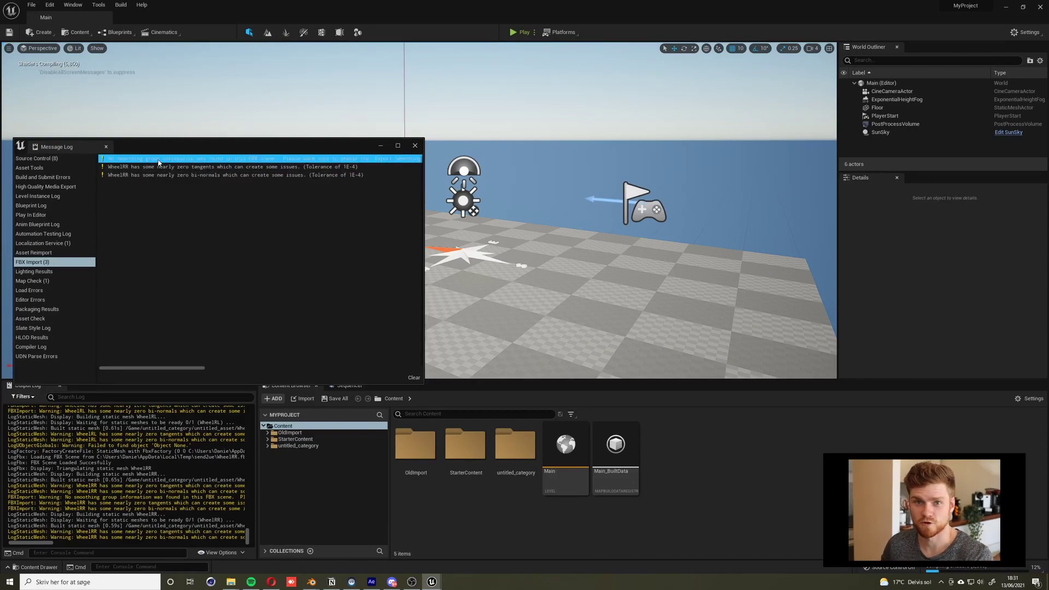
drag(341, 145, 350, 144)
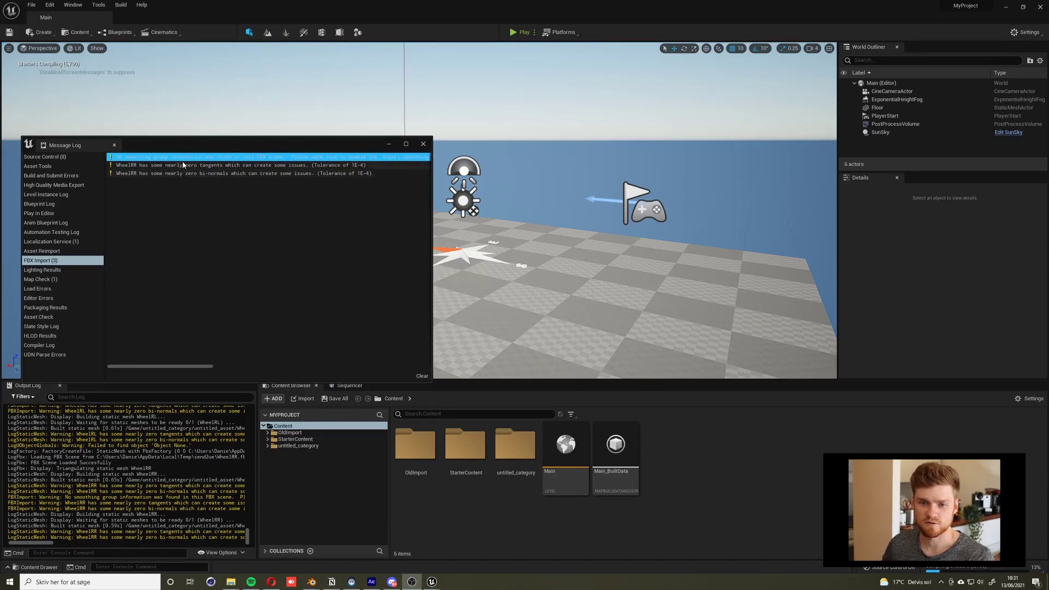
drag(217, 144, 803, 249)
click(995, 253)
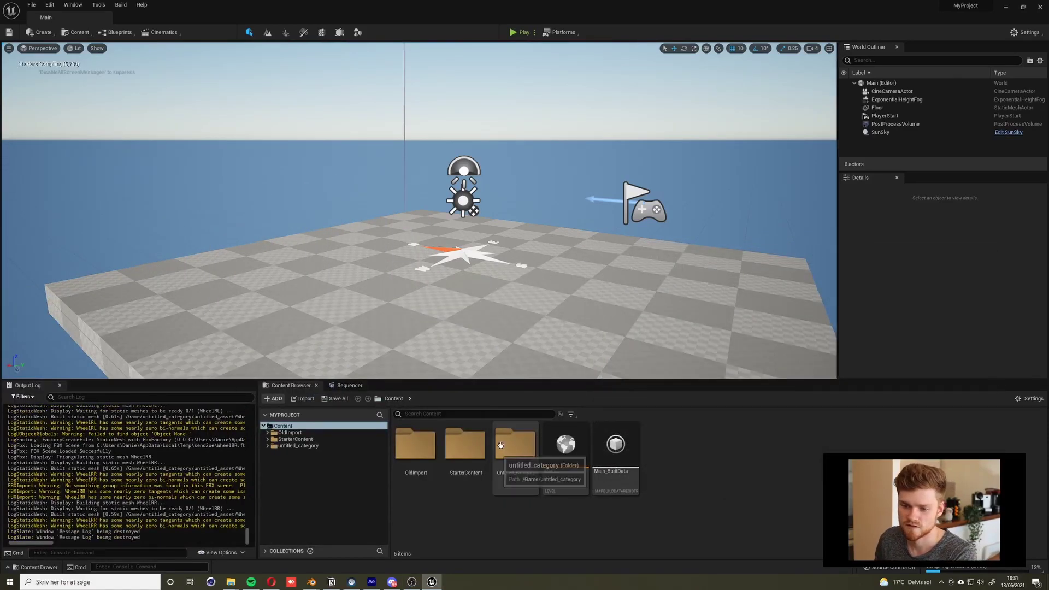
- Open the untitled_asset folder inside untitled_category in the project's content
drag(470, 192, 463, 192)
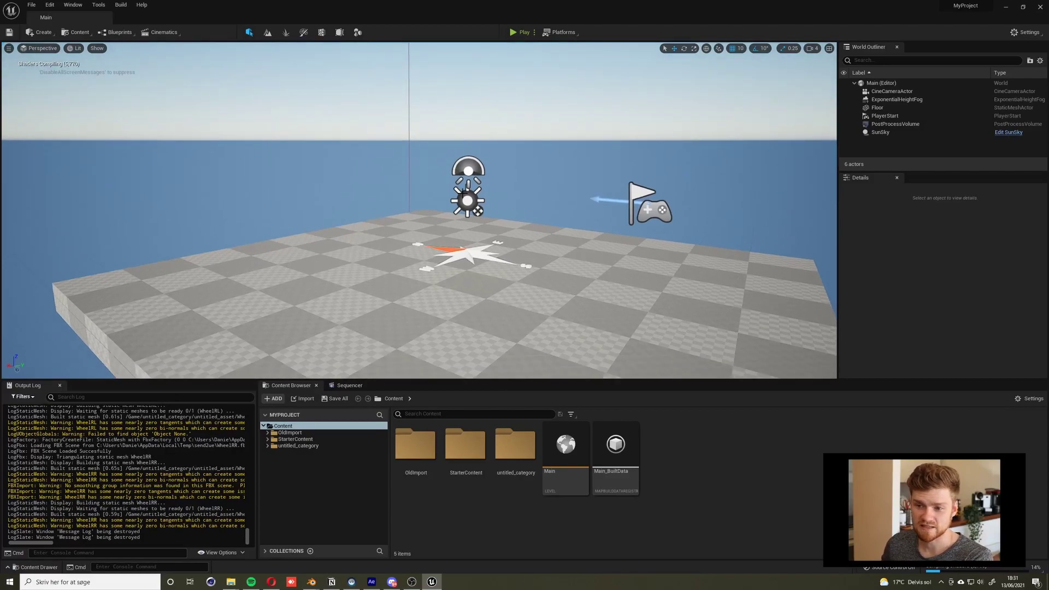
double_click(502, 478)
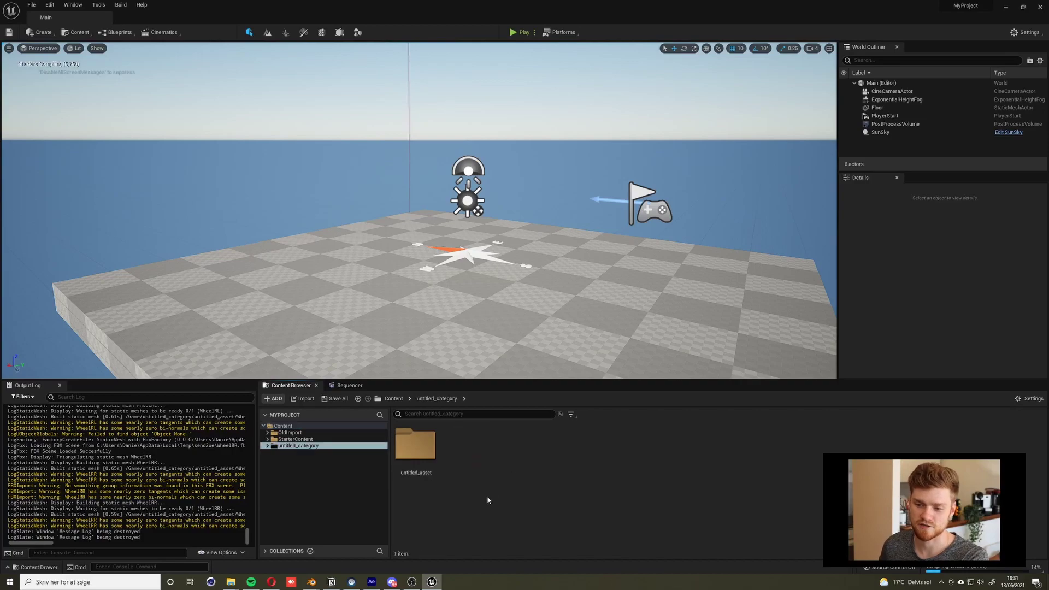
double_click(418, 452)
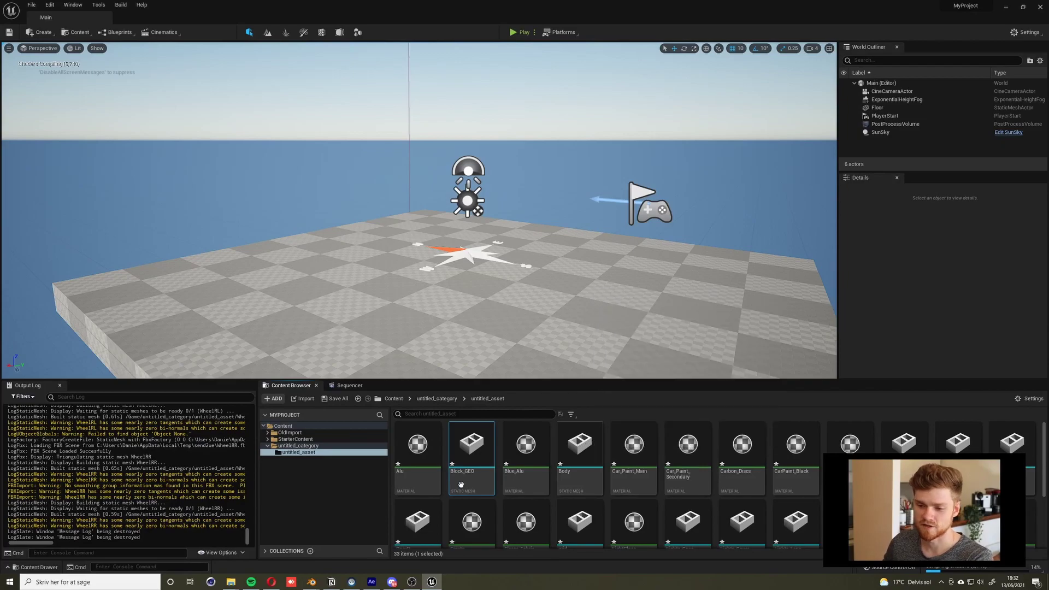
- Select all the car's static meshes in the untitled_asset folder, from Block_GEO to WheelRR, and place them together on the level's floor
ctrl+click(580, 446)
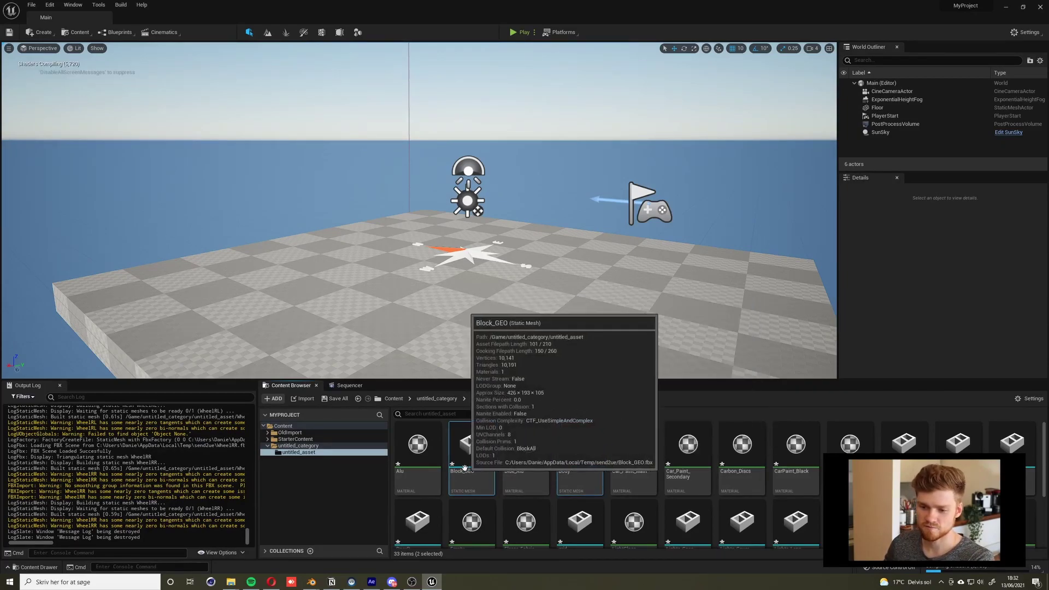
ctrl+click(916, 445)
ctrl+click(960, 445)
ctrl+click(1020, 443)
scroll(793, 484, down, 1)
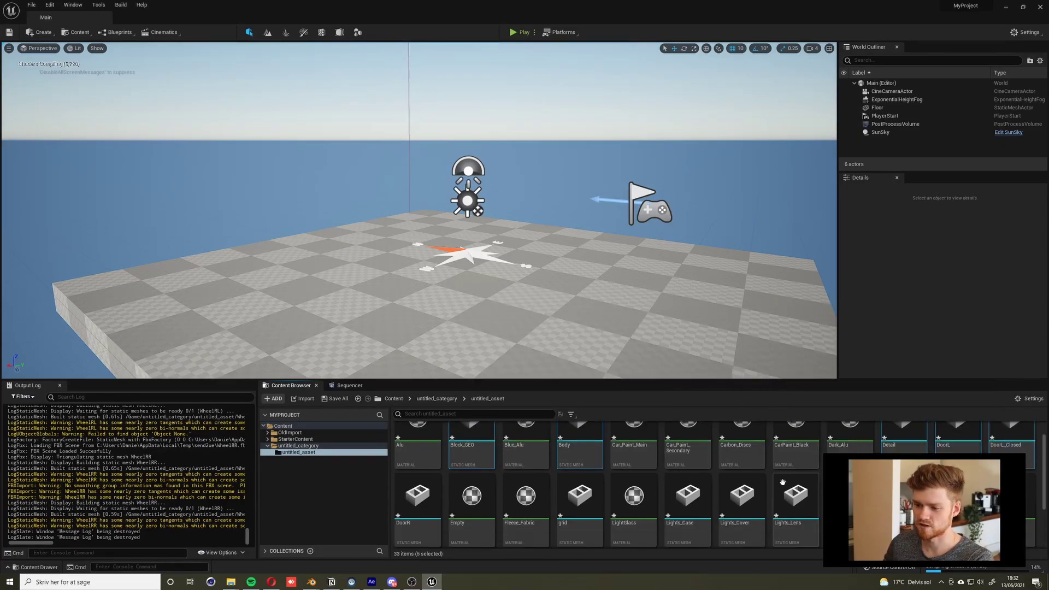
ctrl+click(421, 517)
ctrl+click(579, 497)
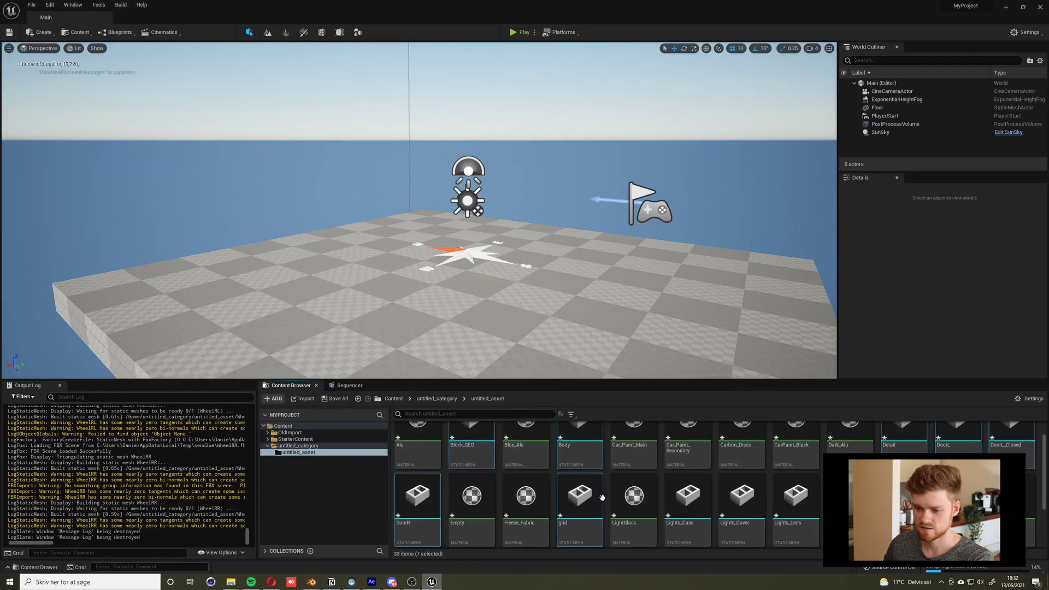
ctrl+click(688, 497)
ctrl+click(742, 498)
ctrl+click(796, 497)
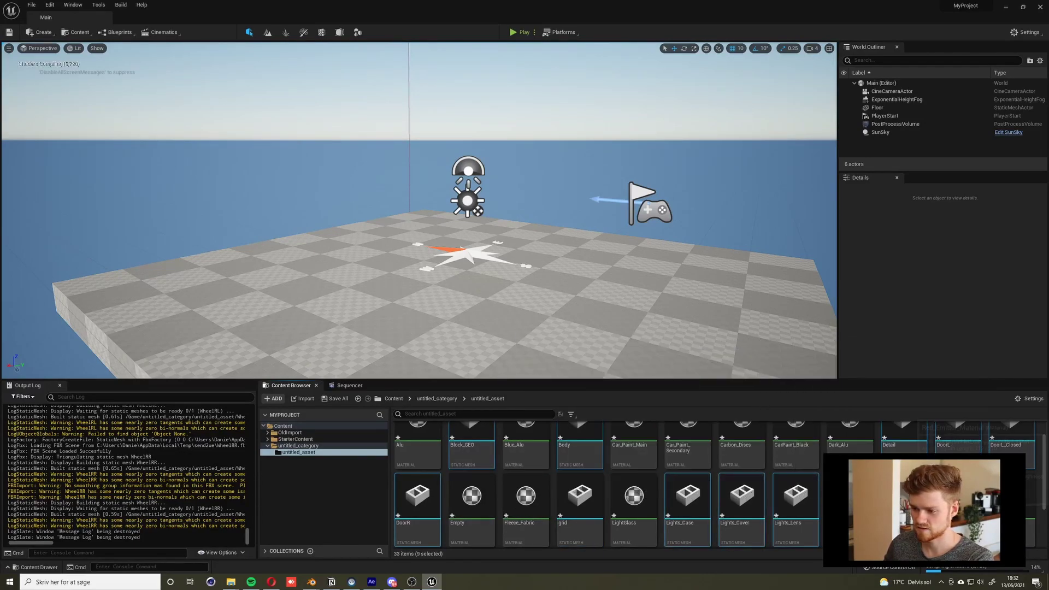
scroll(792, 492, down, 2)
ctrl+click(634, 497)
ctrl+click(687, 498)
drag(742, 514, 479, 302)
- Rotate the placed car meshes by -180° about Z and move them together to X 140
right_drag(442, 286, 547, 307)
key(a)
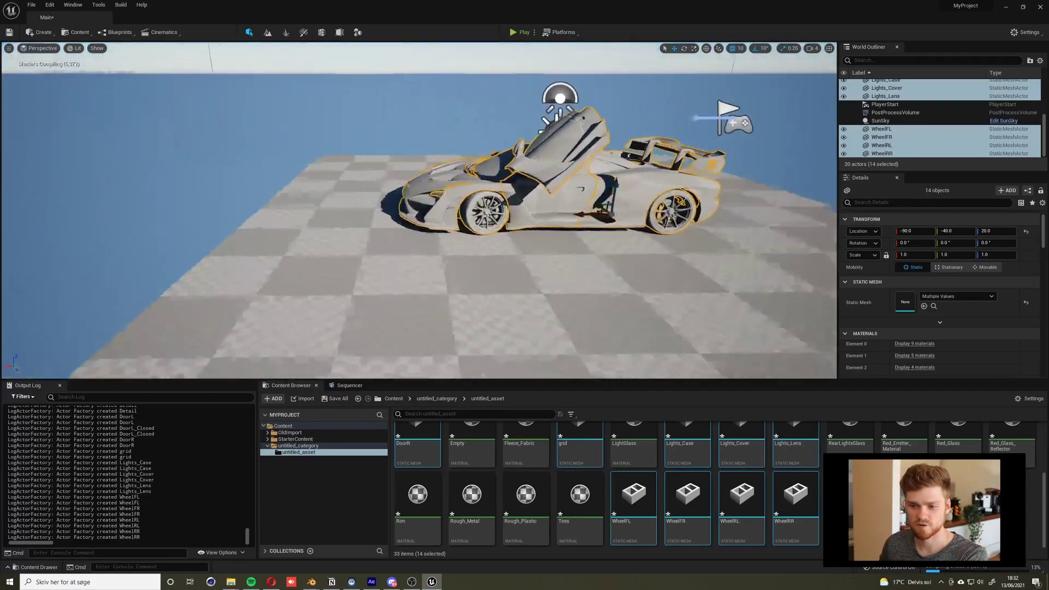
right_drag(525, 251, 480, 250)
key(d)
key(r)
key(e)
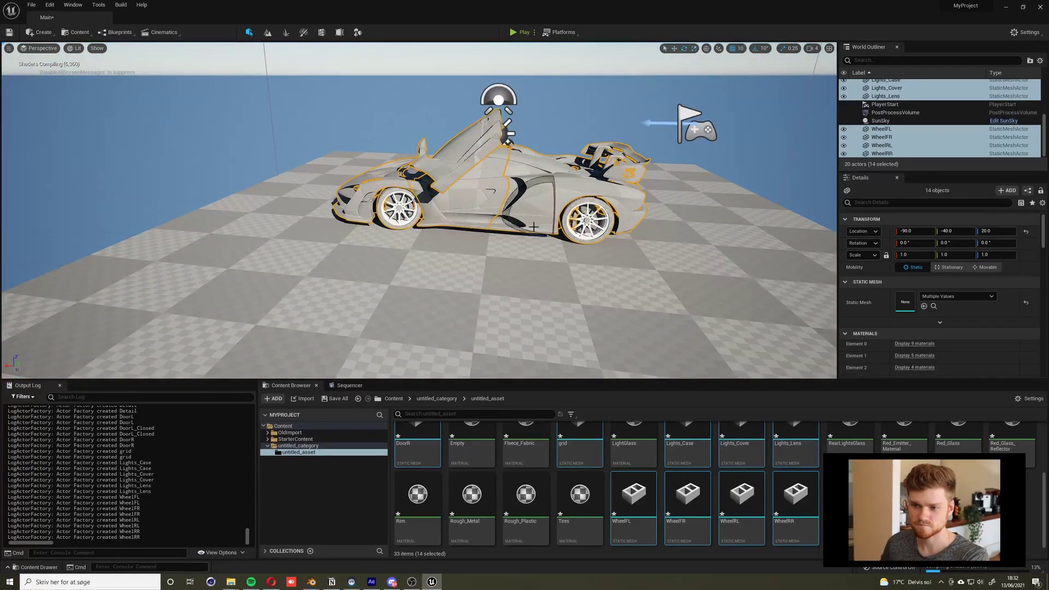
drag(535, 232, 628, 234)
key(w)
drag(526, 218, 385, 210)
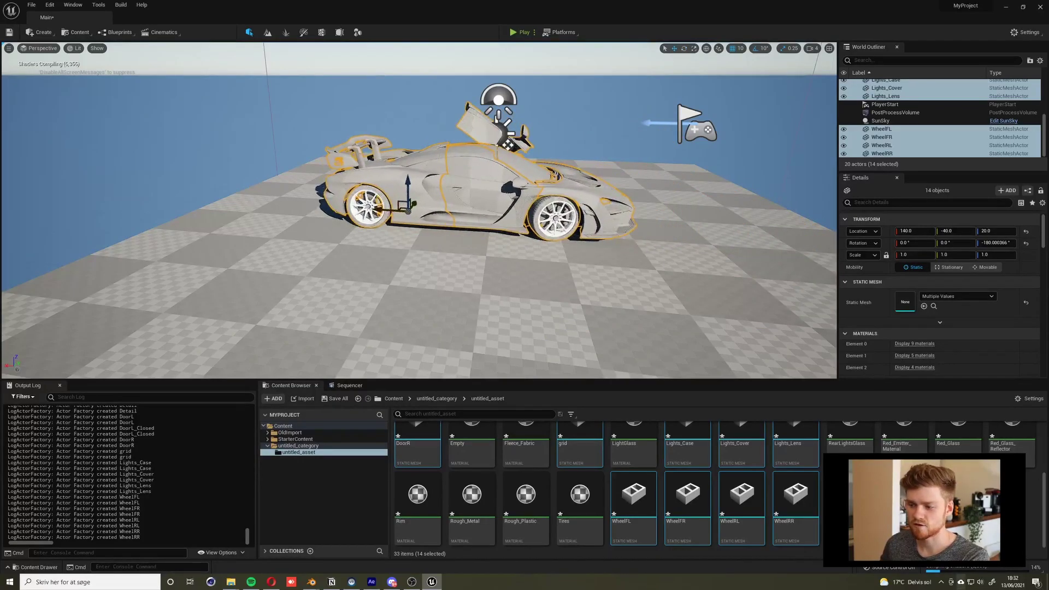
right_drag(407, 210, 345, 204)
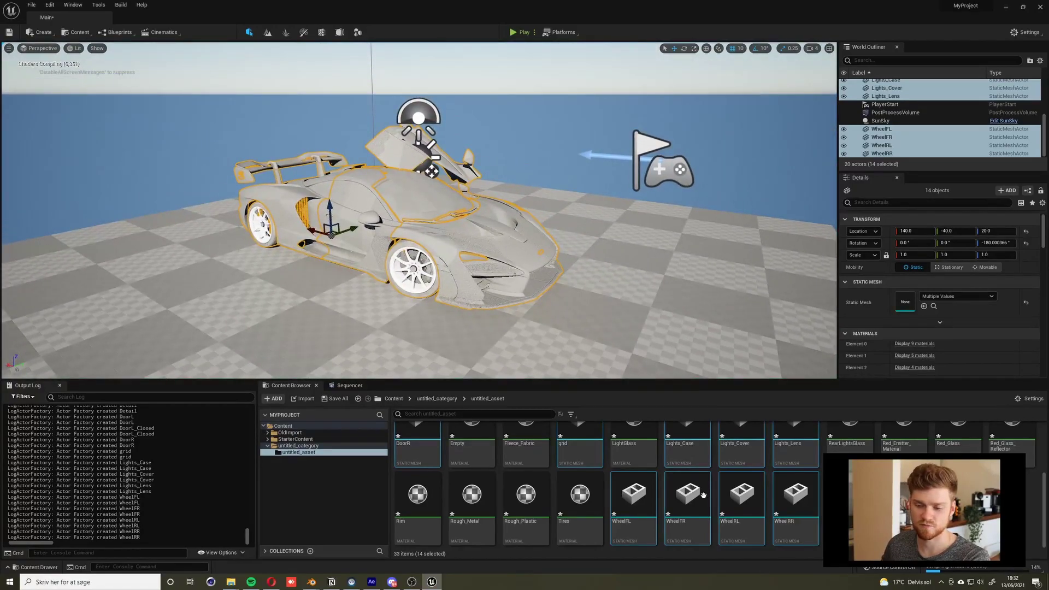
scroll(703, 495, up, 3)
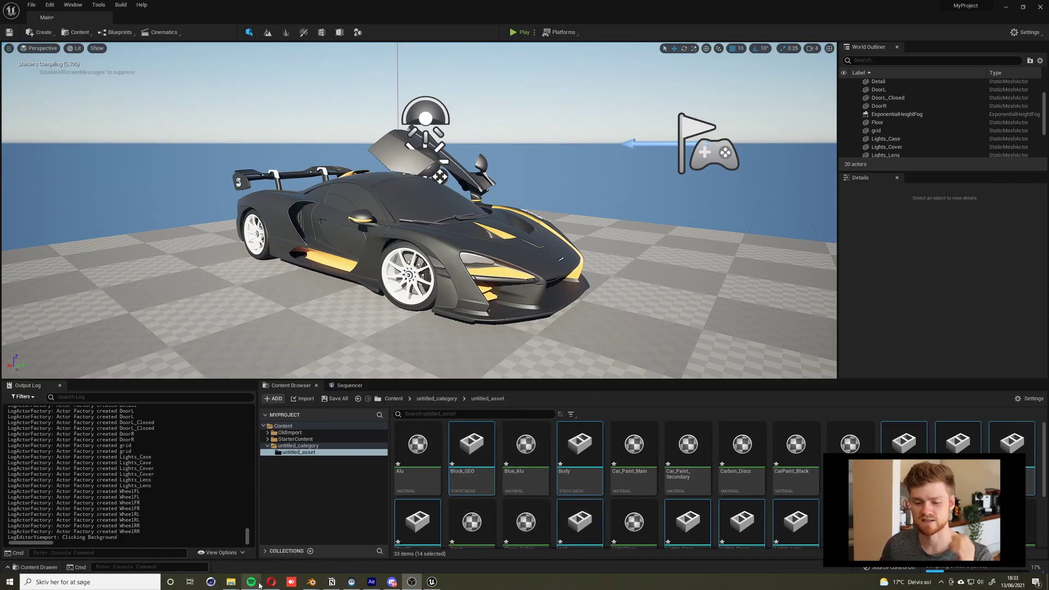
- Switch to Blender and deselect all of the car's objects
mouse_move(313, 582)
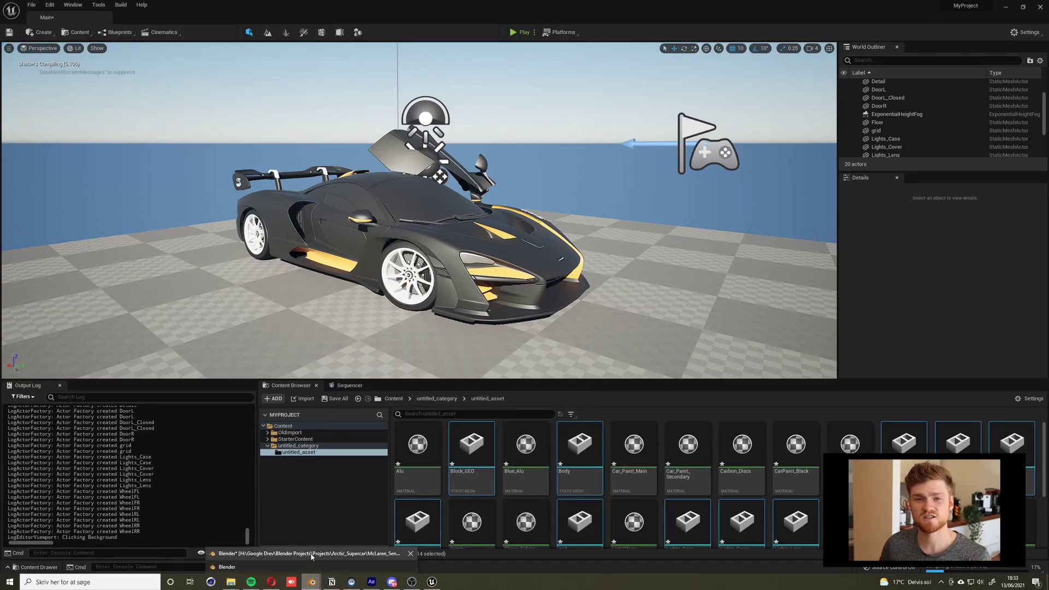
click(312, 555)
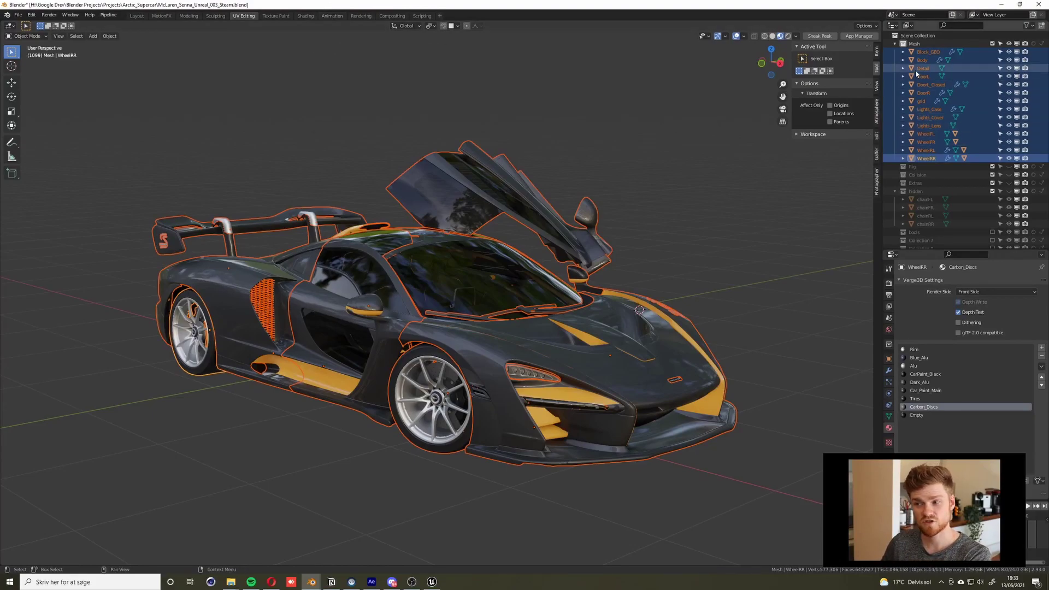
key(alt+a)
middle_drag(559, 307, 559, 318)
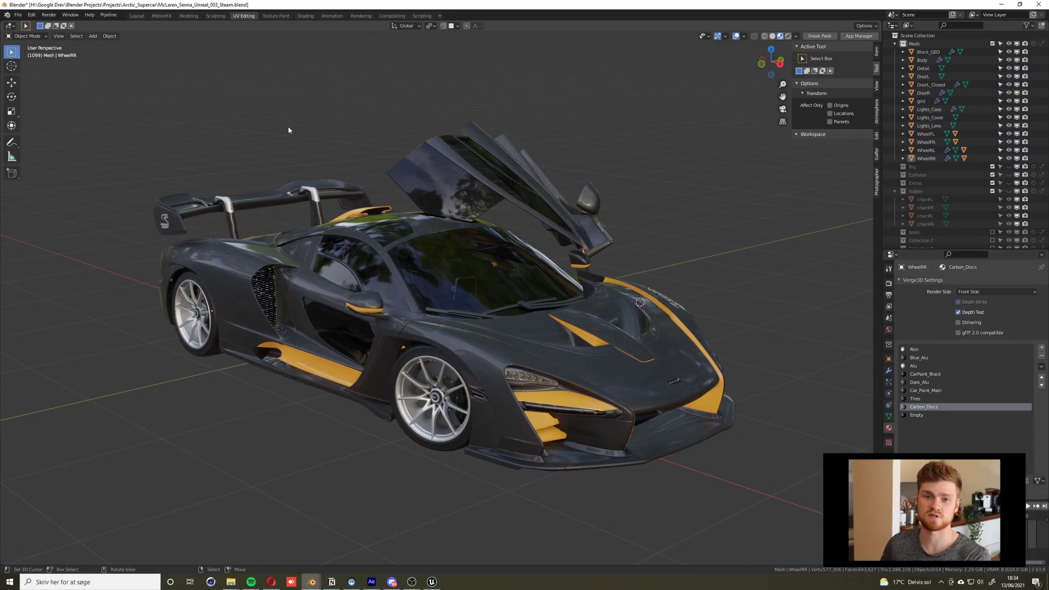
- Move the Blender window aside to uncover the Unreal Editor, and return to the root Content folder
drag(484, 5, 1048, 215)
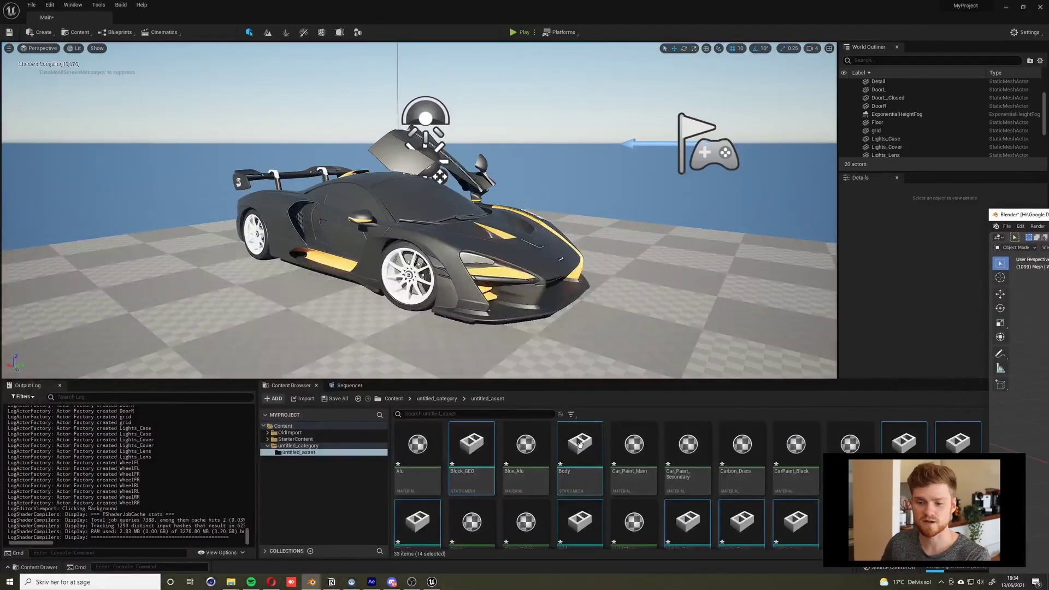
click(438, 399)
click(394, 399)
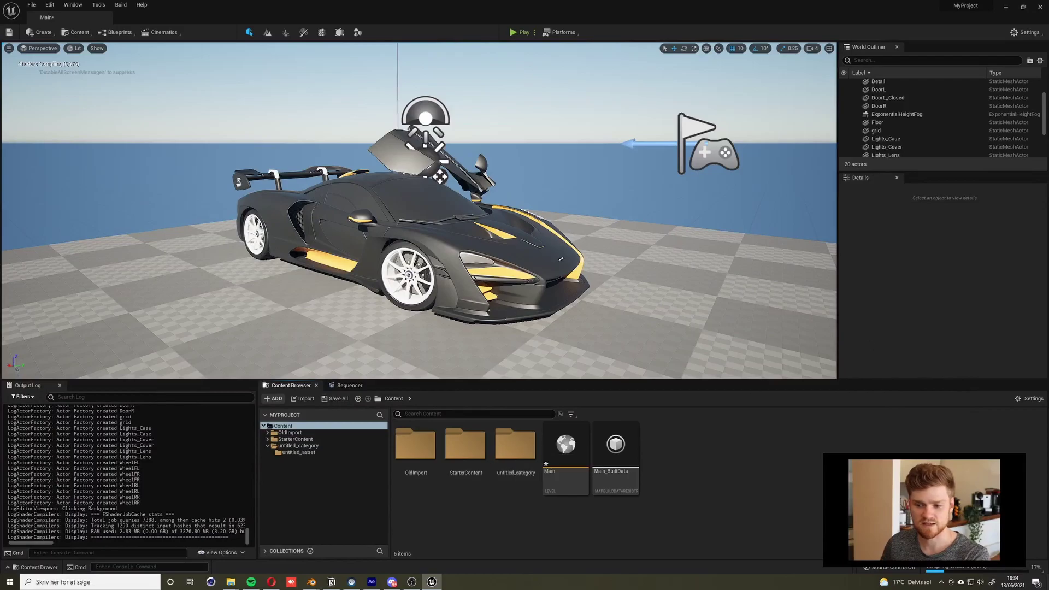
- Bring Blender back to full screen, check the Unreal mesh folder path in the Send to Unreal preferences, and close the preferences
key(alt+Tab)
drag(1006, 241, 145, 1)
click(32, 16)
click(47, 132)
scroll(177, 109, down, 2)
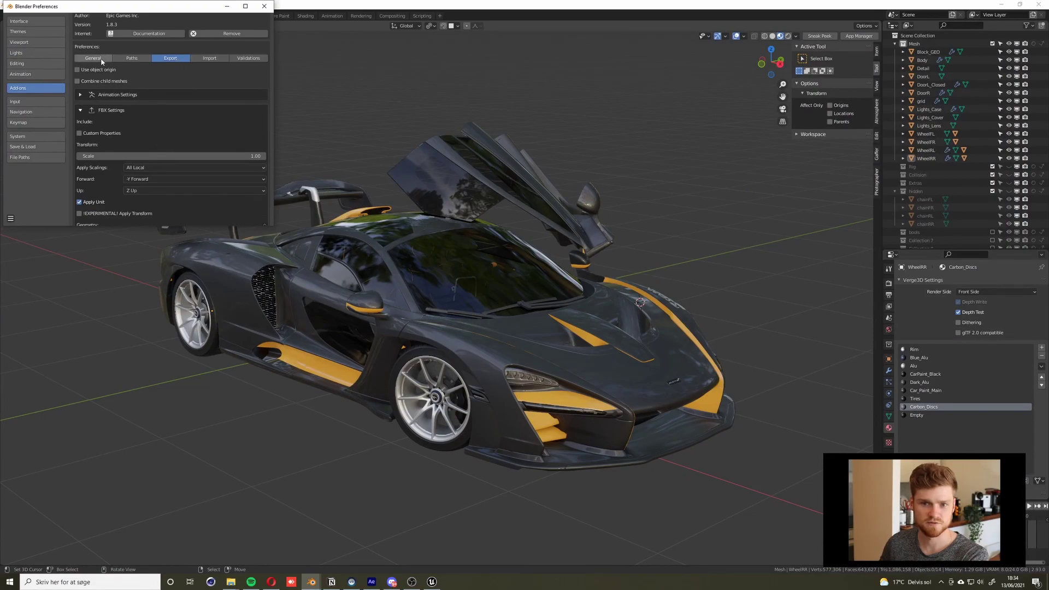
scroll(104, 71, up, 3)
click(132, 121)
click(167, 170)
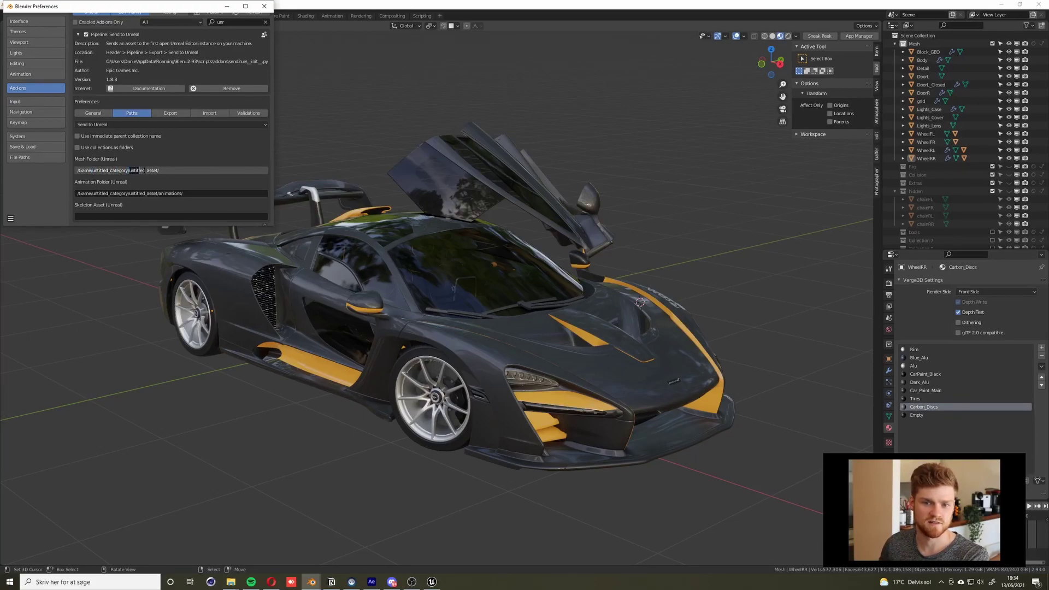
key(Return)
click(267, 6)
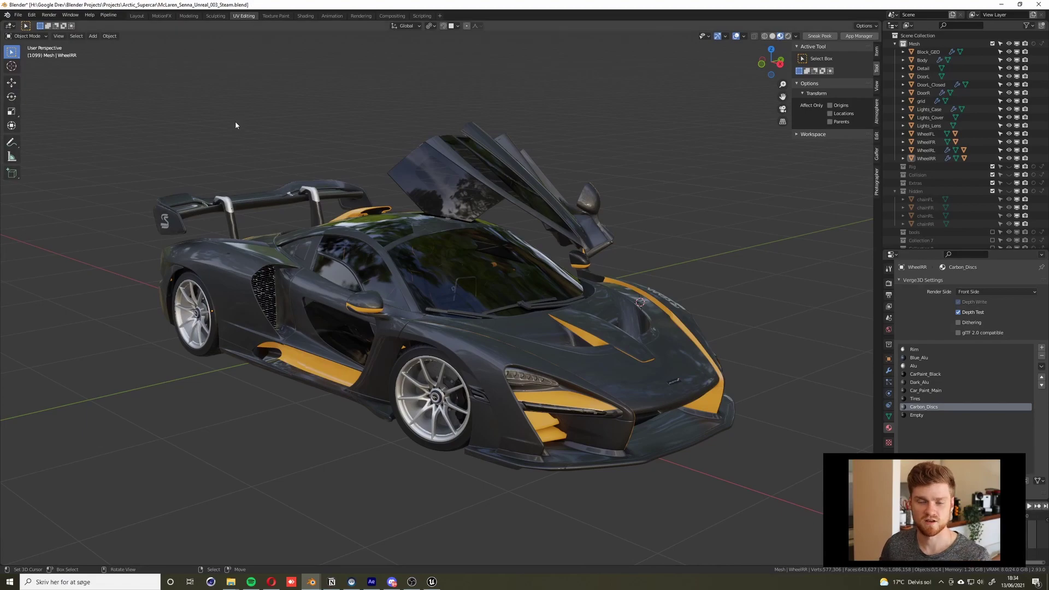
middle_drag(263, 227, 475, 375)
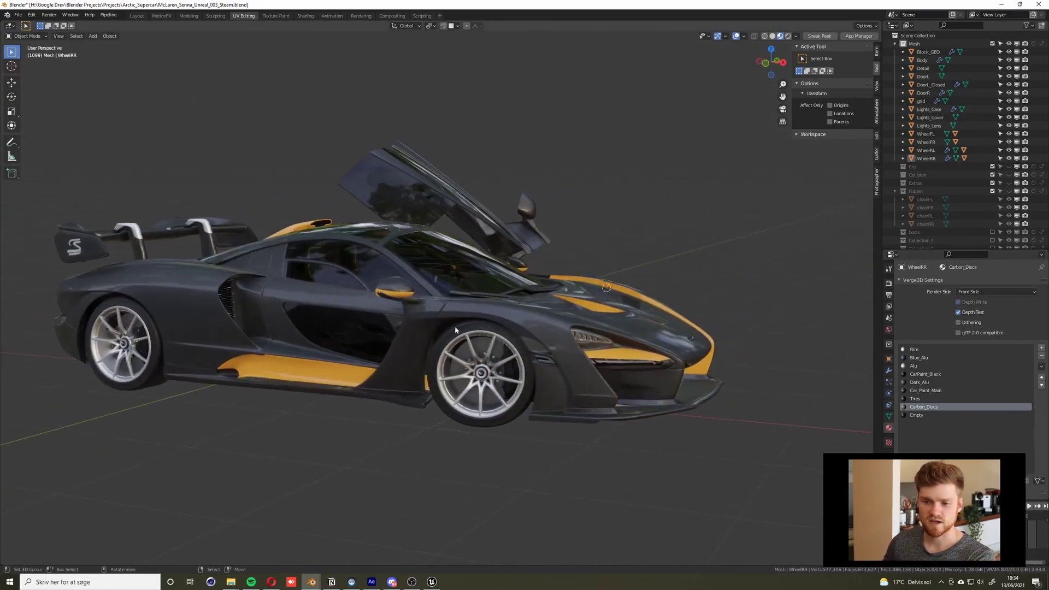
- Move the four hidden chain objects from the Hidden collection into the Mesh collection
click(478, 376)
scroll(929, 164, down, 2)
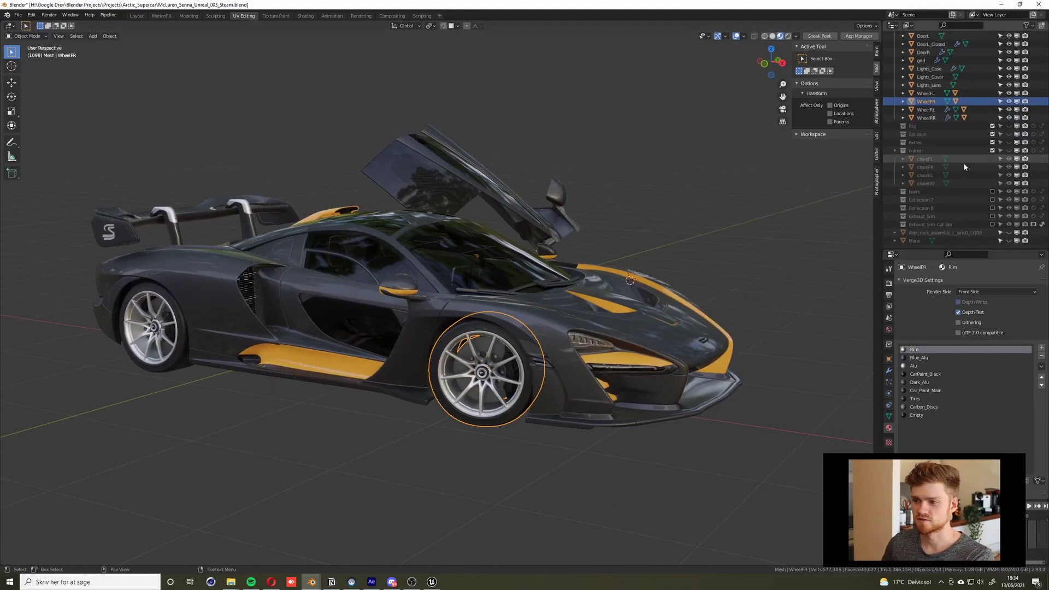
click(925, 158)
shift+click(928, 184)
scroll(929, 191, up, 2)
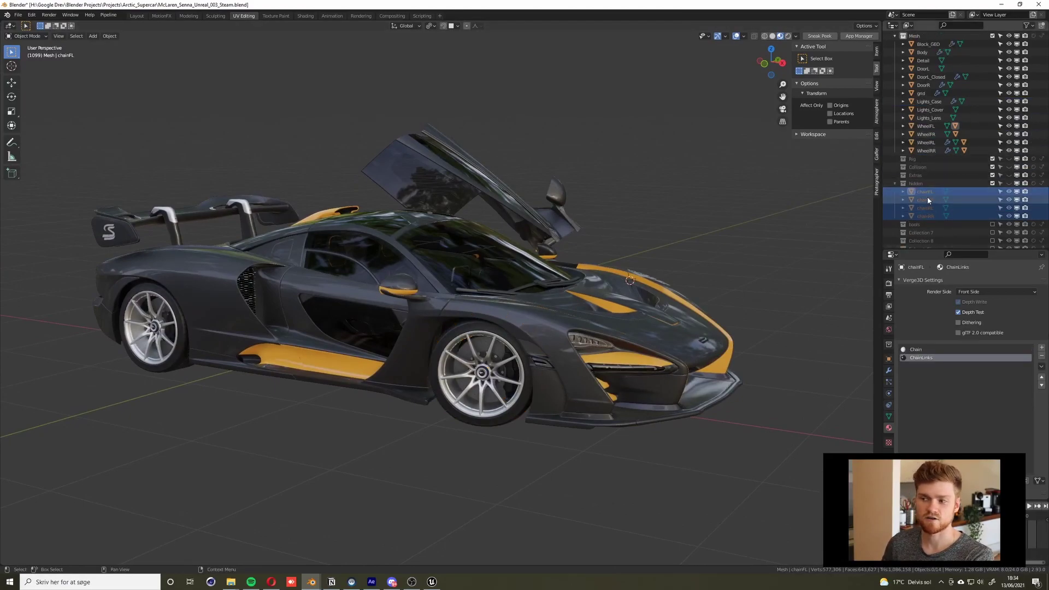
scroll(923, 191, up, 1)
drag(927, 208, 918, 44)
mouse_move(492, 328)
middle_down()
mouse_move(525, 333)
mouse_move(481, 339)
mouse_move(502, 339)
mouse_move(489, 343)
middle_up()
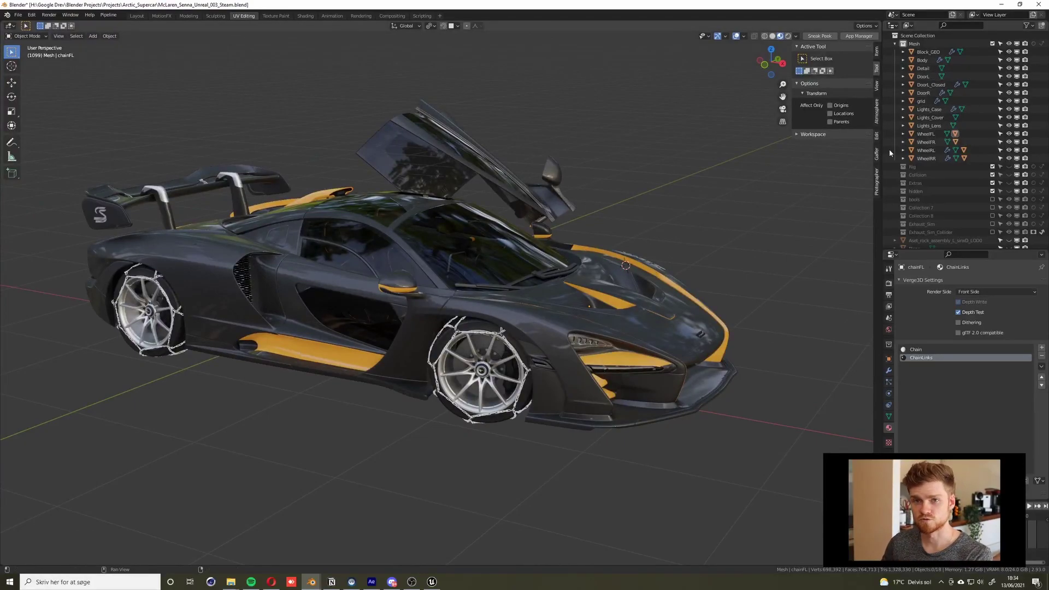
- Select the four wheel chains, invert the selection, and move all the other car meshes into the Hidden collection
click(453, 336)
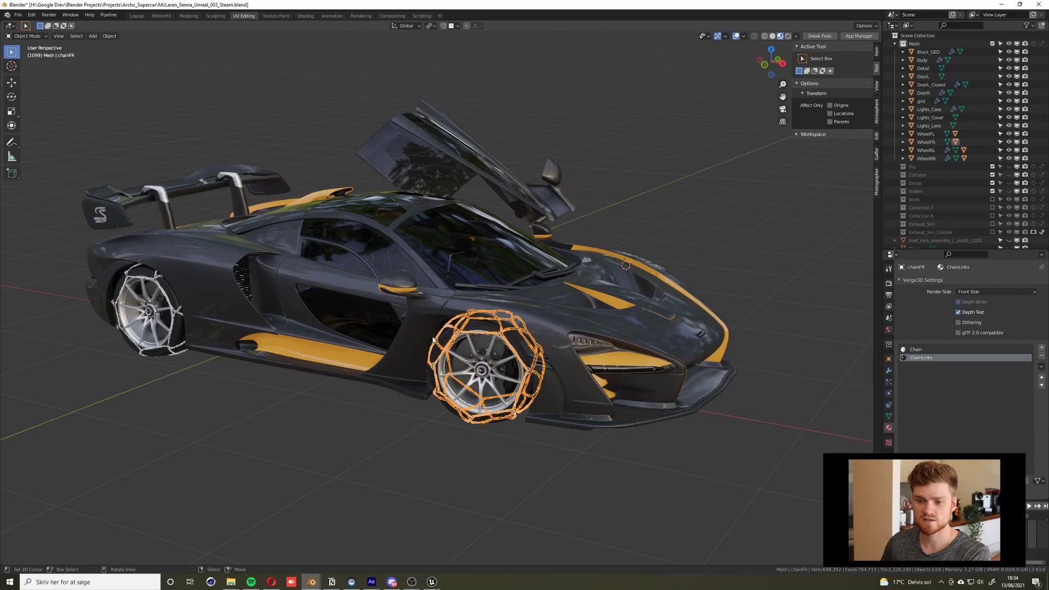
shift+click(157, 278)
middle_drag(158, 285, 377, 333)
scroll(343, 383, up, 3)
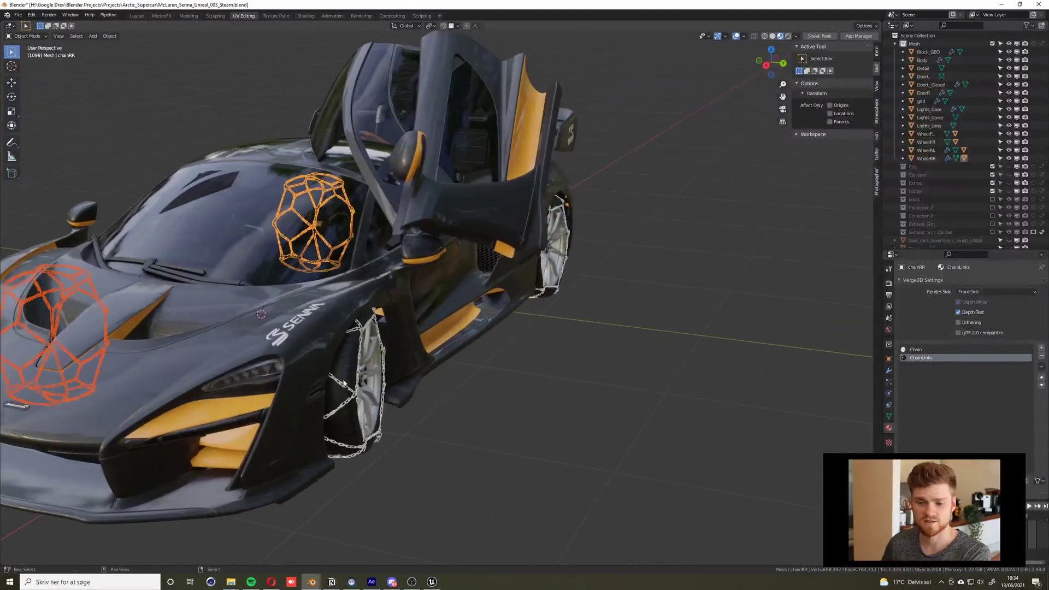
shift+click(351, 392)
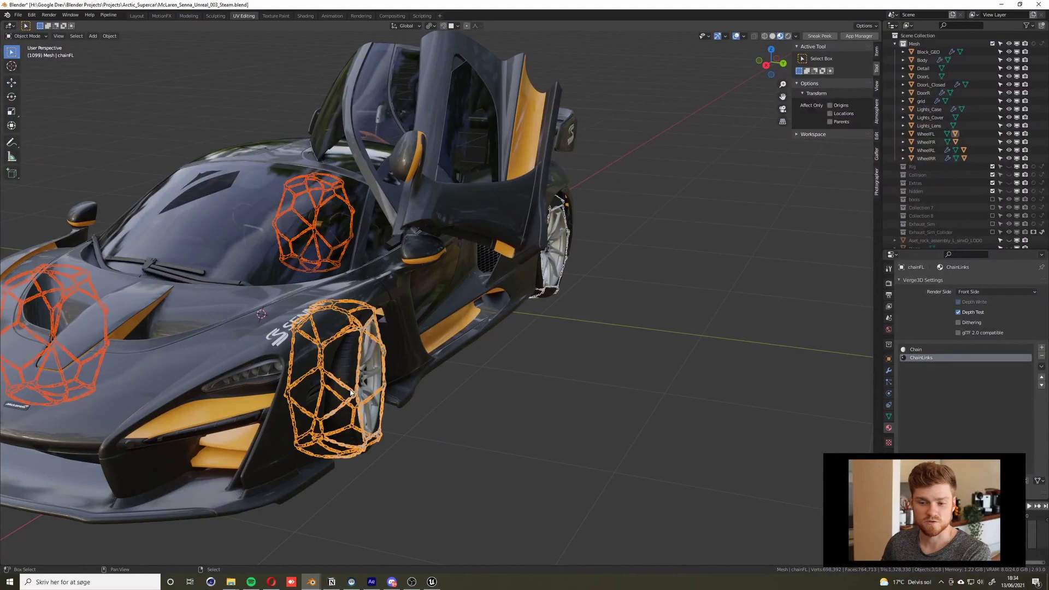
shift+click(566, 262)
shift+right_click(569, 261)
key(b)
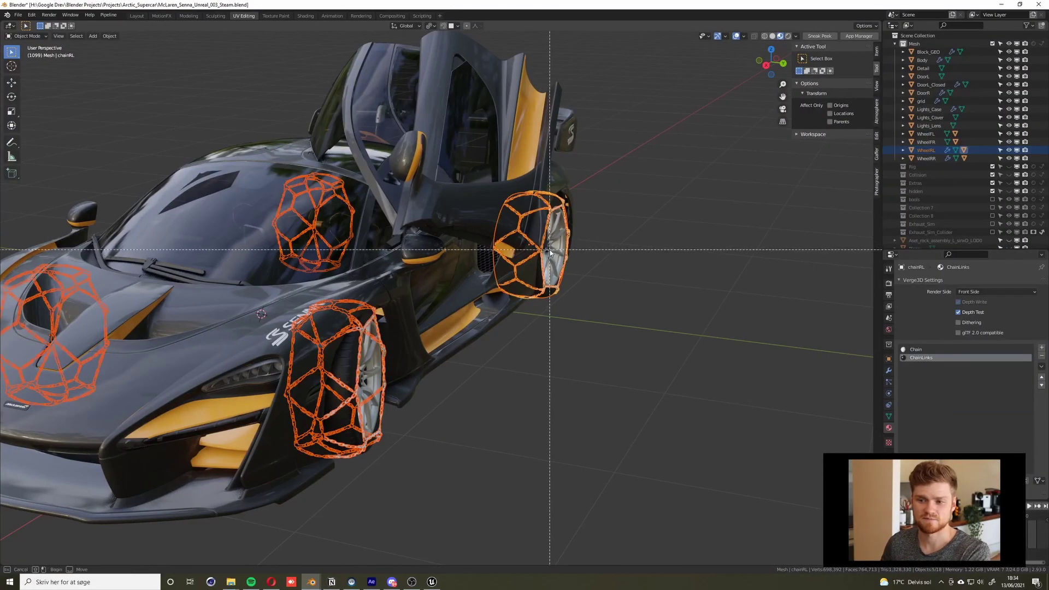
shift+drag(550, 250, 559, 263)
scroll(559, 266, down, 8)
middle_drag(517, 280, 520, 350)
key(ctrl+i)
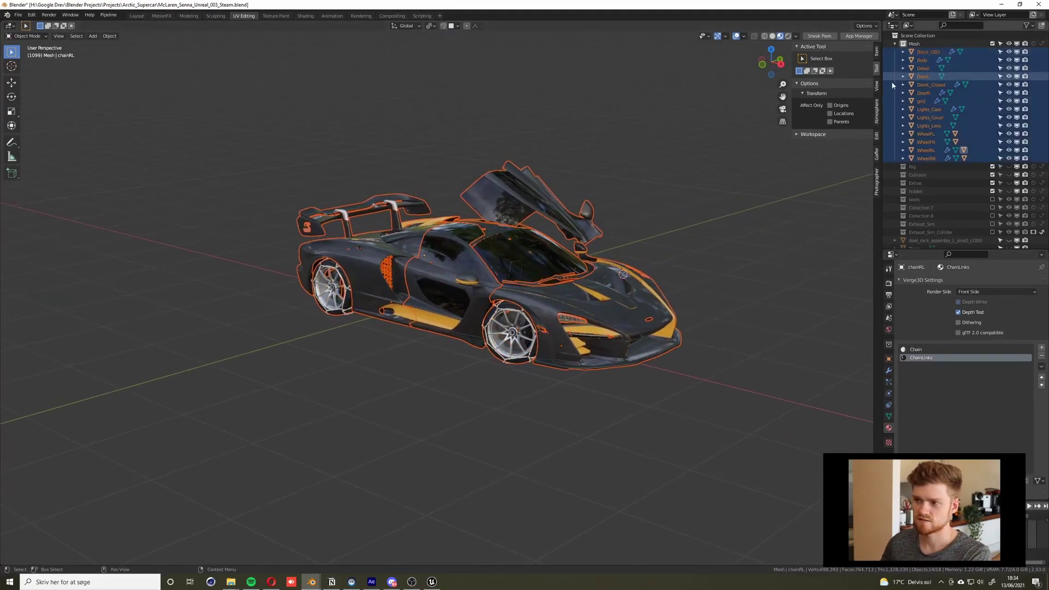
drag(925, 53, 937, 268)
mouse_move(922, 206)
mouse_down()
mouse_move(926, 176)
mouse_move(924, 192)
mouse_up()
- Export the four wheel chains to Unreal with Send to Unreal and dismiss the import message log
key(a)
middle_drag(549, 300, 563, 304)
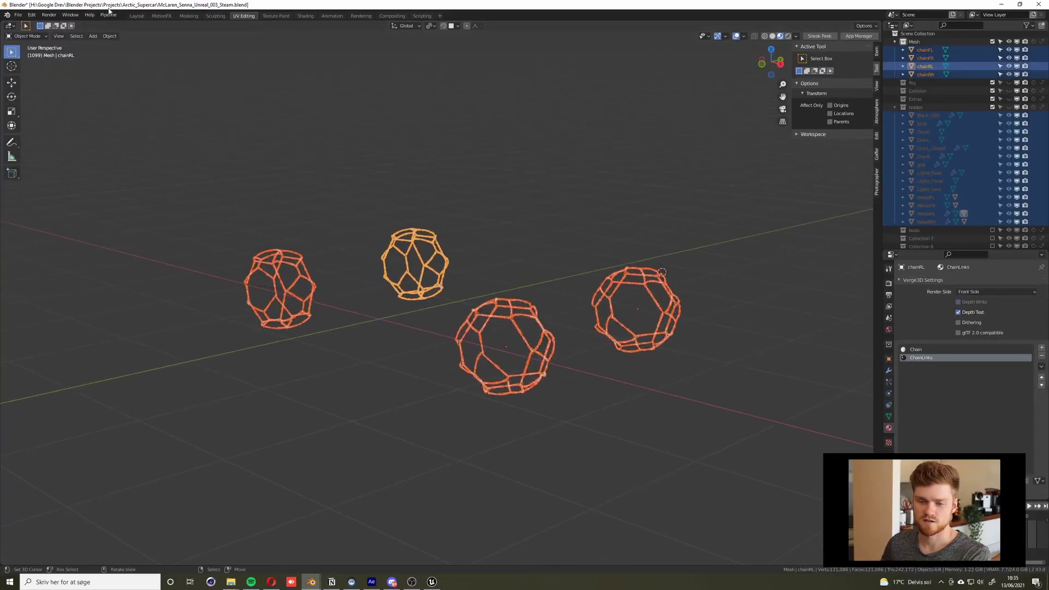
click(107, 15)
mouse_move(158, 32)
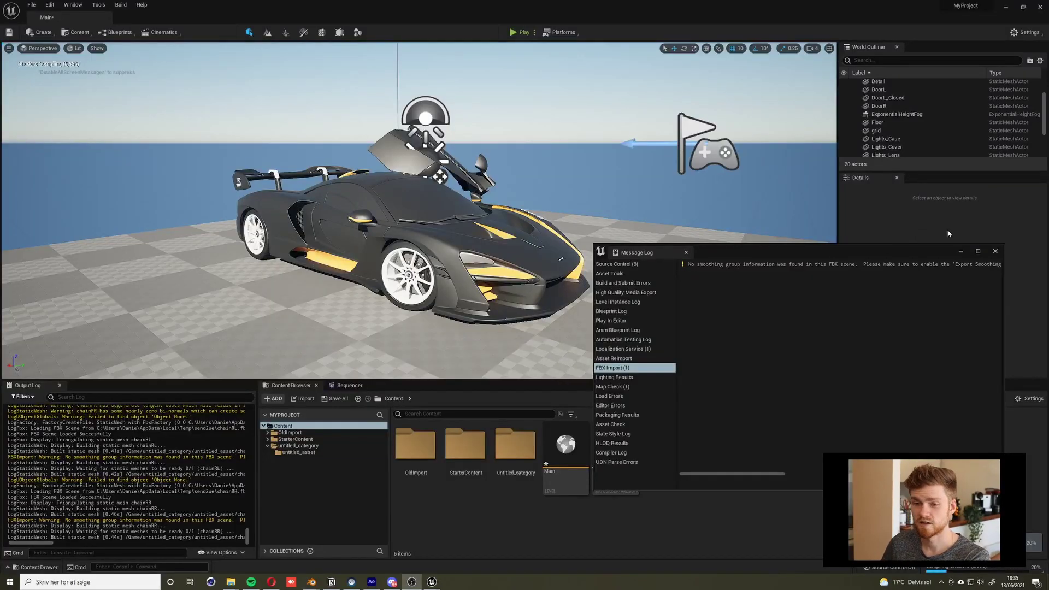
click(957, 251)
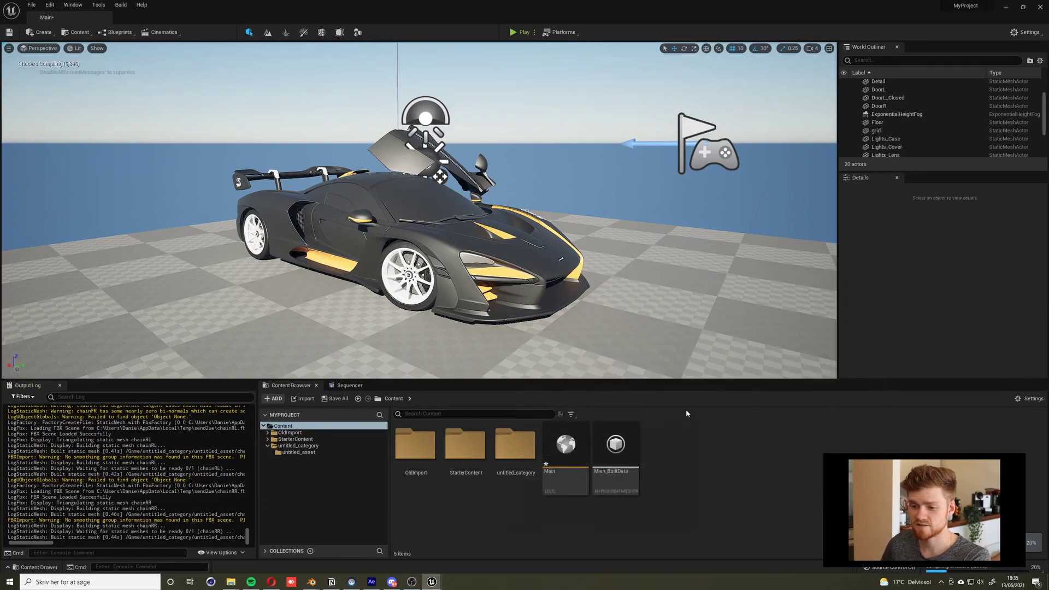
- Place the chainFL, chainFR, chainRL and chainRR meshes from the untitled_asset folder into the level beside the car
double_click(515, 445)
double_click(428, 449)
scroll(743, 492, down, 3)
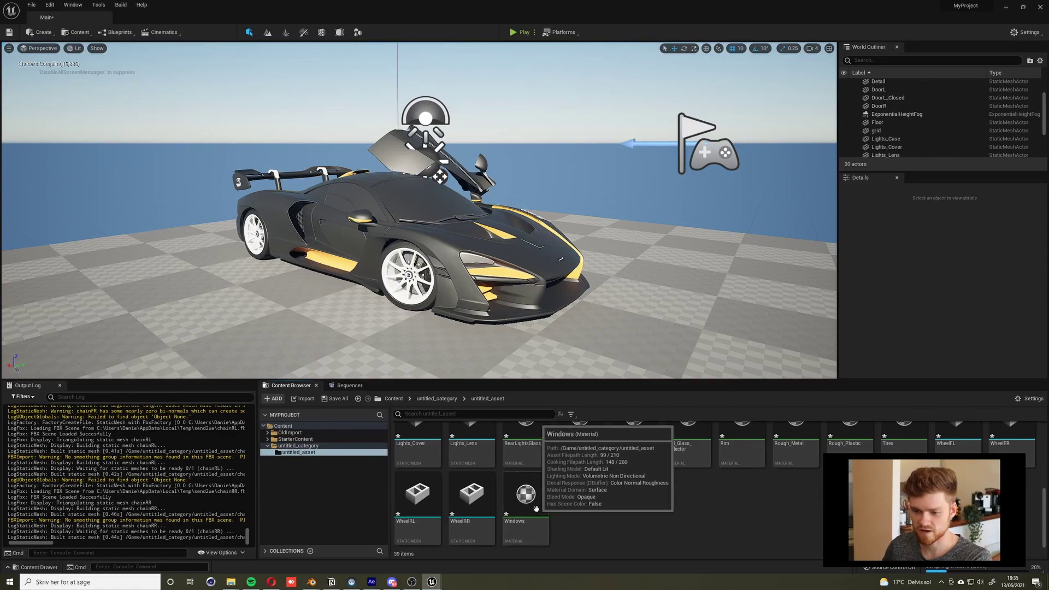
scroll(629, 492, up, 5)
scroll(672, 492, up, 1)
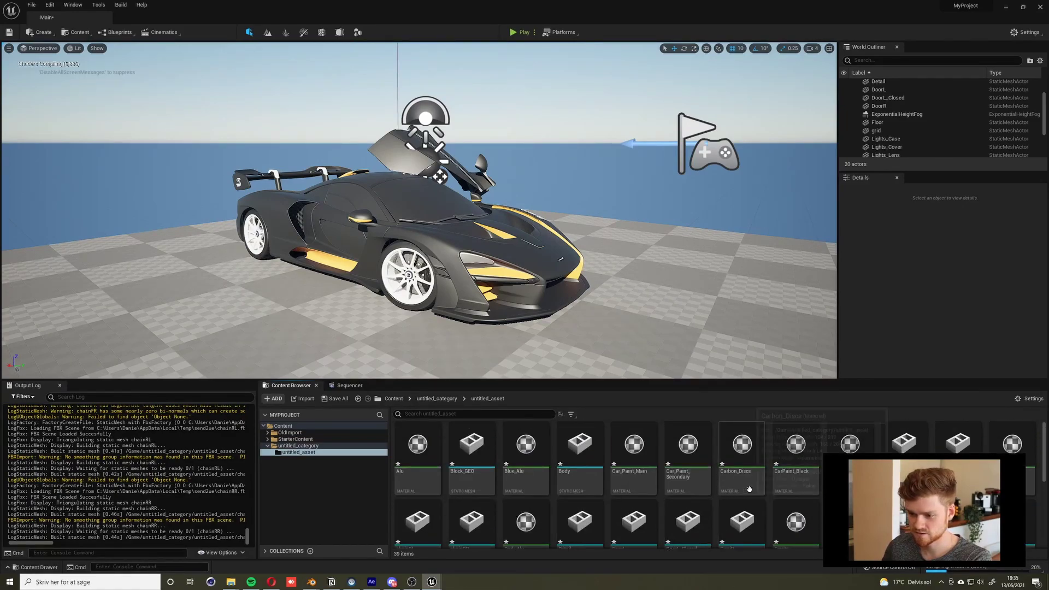
click(945, 454)
ctrl+click(915, 452)
scroll(813, 469, down, 1)
ctrl+click(463, 508)
ctrl+click(418, 500)
drag(418, 500, 372, 318)
right_drag(372, 318, 323, 325)
- Enlarge the World Outliner and identify the individual chain actors and the Body actor in the level
drag(922, 170, 922, 286)
click(882, 117)
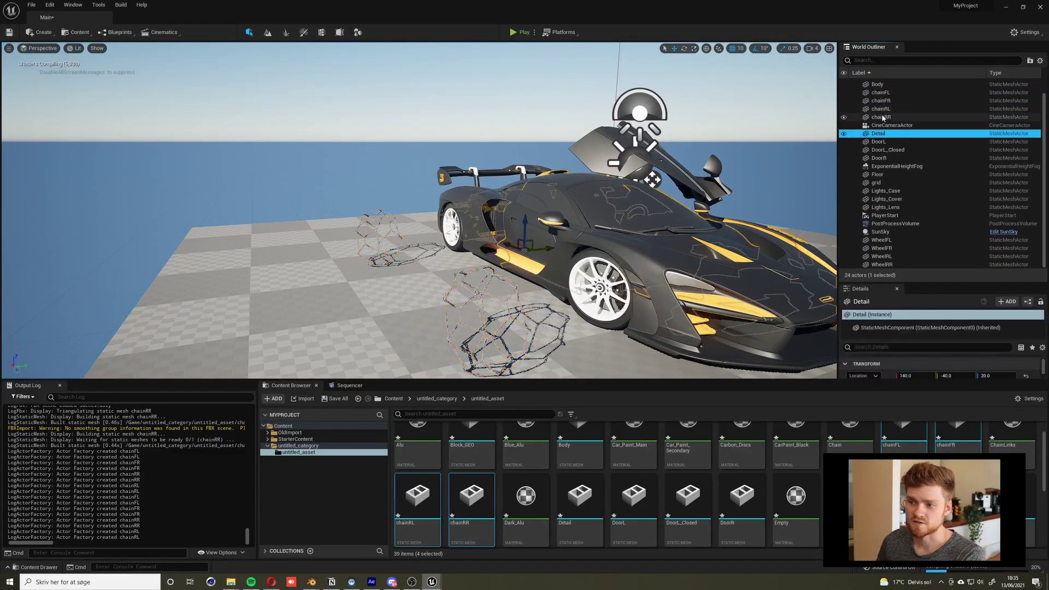
click(882, 109)
click(881, 100)
click(881, 92)
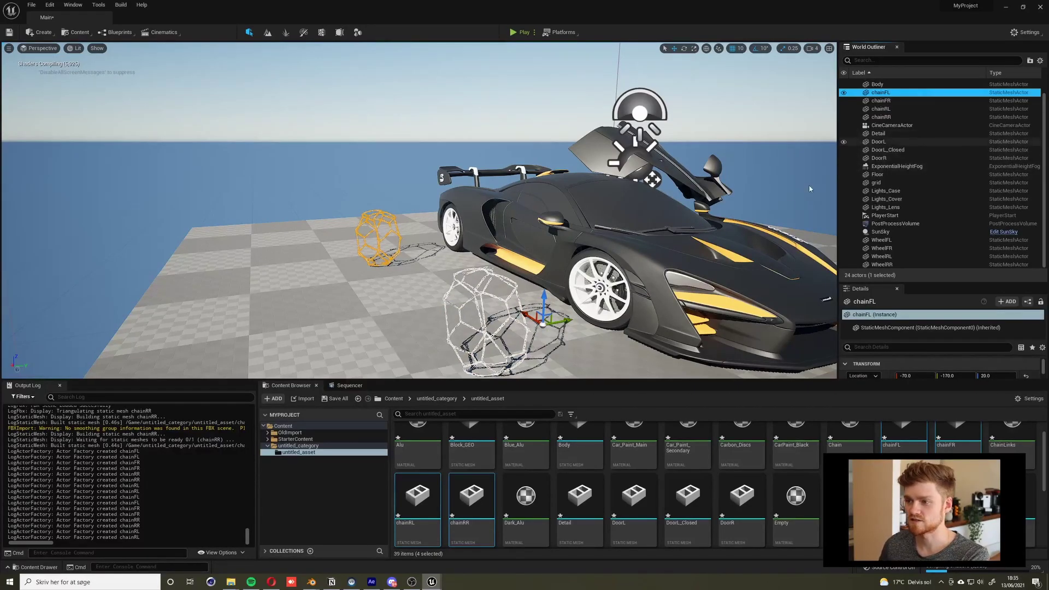
scroll(905, 215, up, 1)
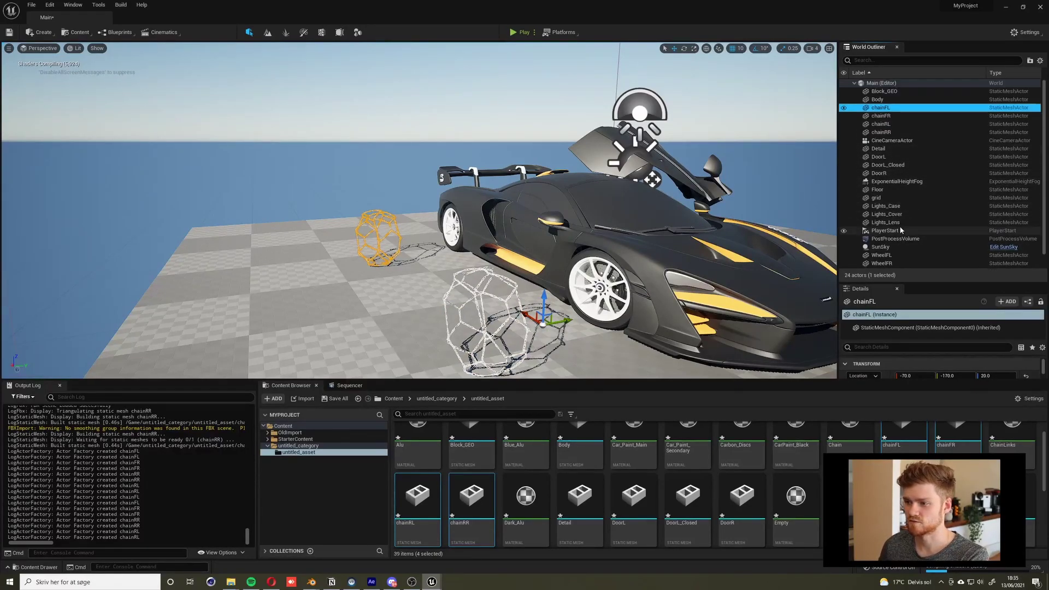
click(877, 100)
key(f)
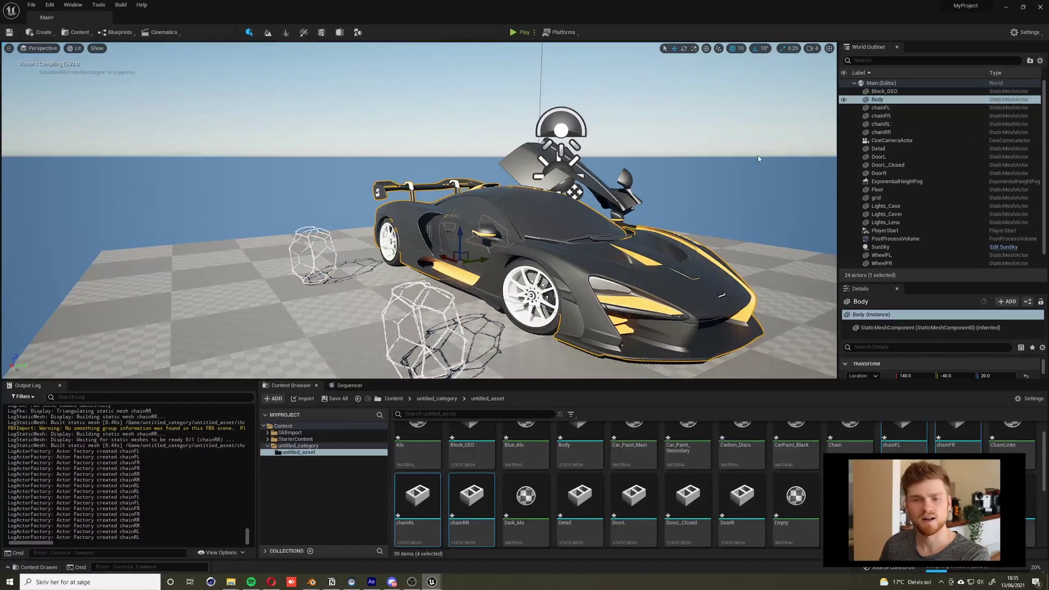
- Parent the Block_GEO, Detail, door, grid, light and wheel actors to the Body actor
click(887, 91)
ctrl+click(879, 149)
ctrl+click(881, 157)
ctrl+click(886, 165)
ctrl+click(880, 173)
ctrl+click(877, 197)
ctrl+click(884, 206)
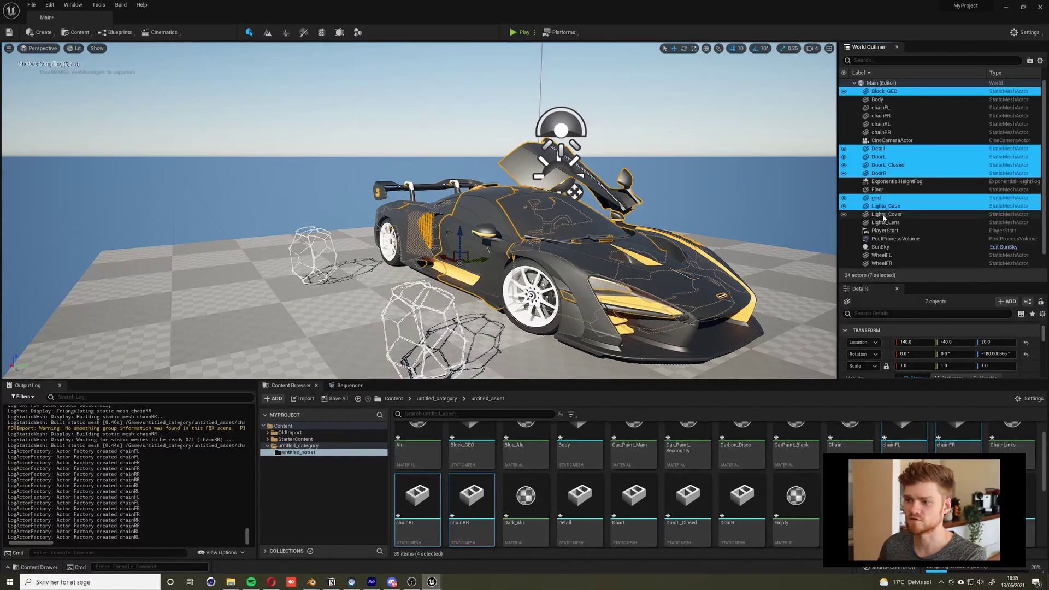
ctrl+click(886, 214)
ctrl+click(885, 223)
scroll(889, 258, down, 1)
ctrl+click(882, 242)
ctrl+click(881, 251)
ctrl+click(882, 258)
ctrl+click(882, 267)
scroll(891, 179, up, 1)
drag(891, 176, 877, 102)
- Parent the four chain actors to the Body actor
click(882, 207)
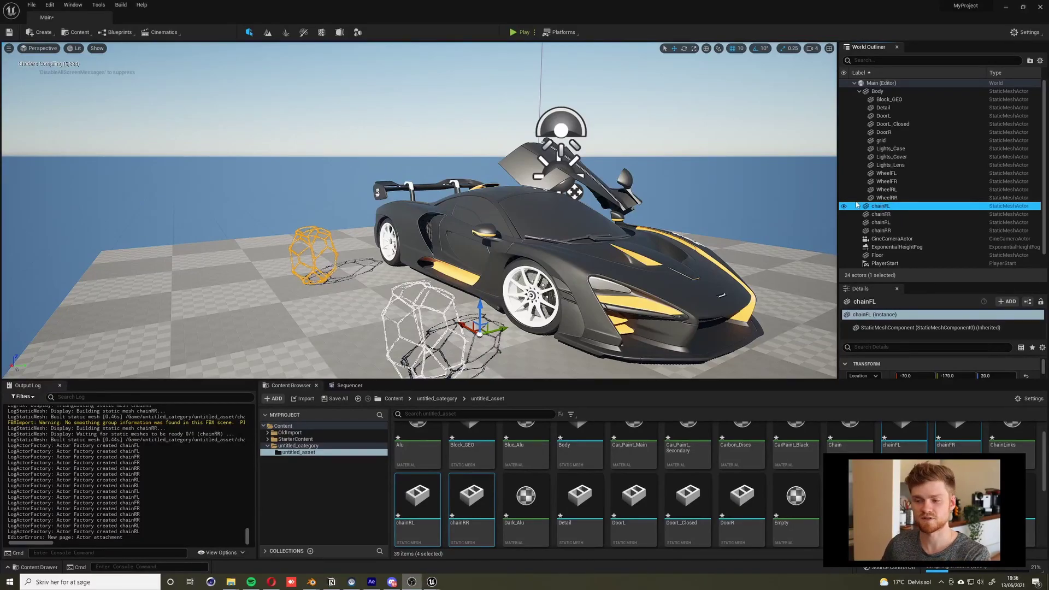
click(890, 211)
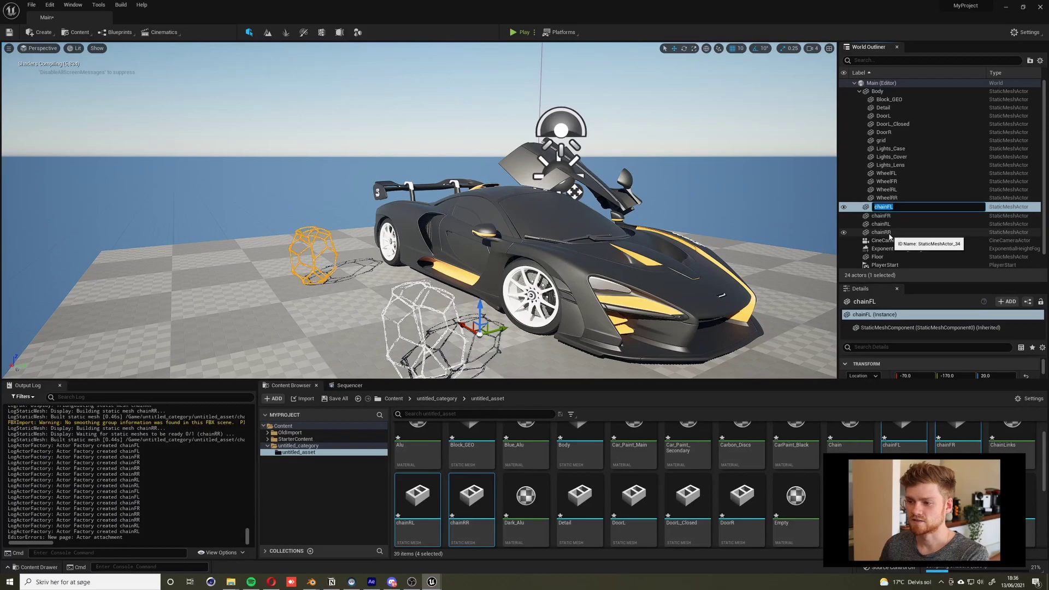
shift+click(889, 233)
drag(889, 234, 883, 94)
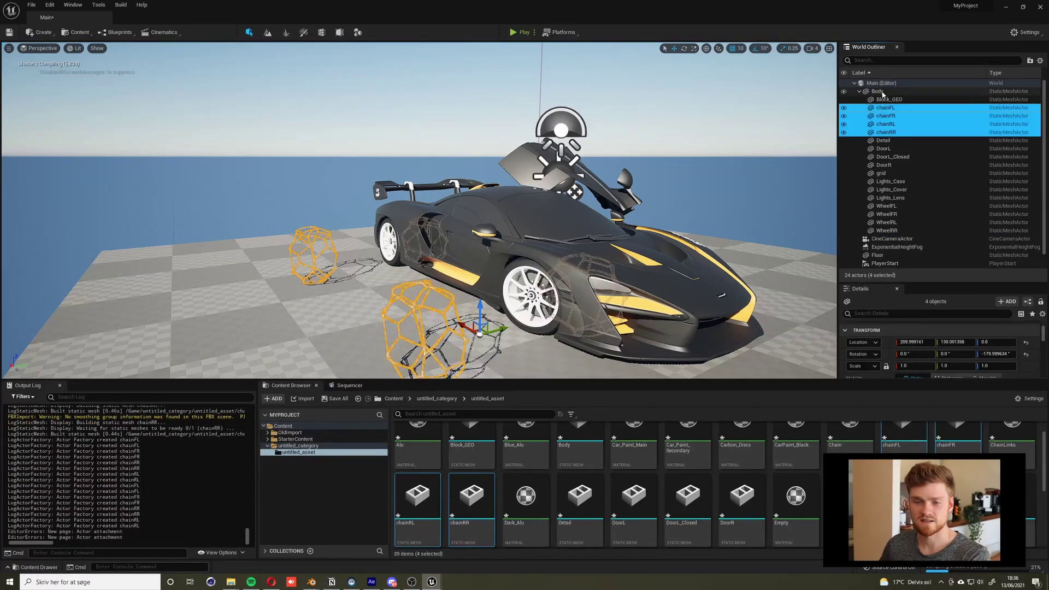
- Set the four chains' location to 0, 0, 0 and Z rotation to 0°, and check their fit on the wheels
click(913, 329)
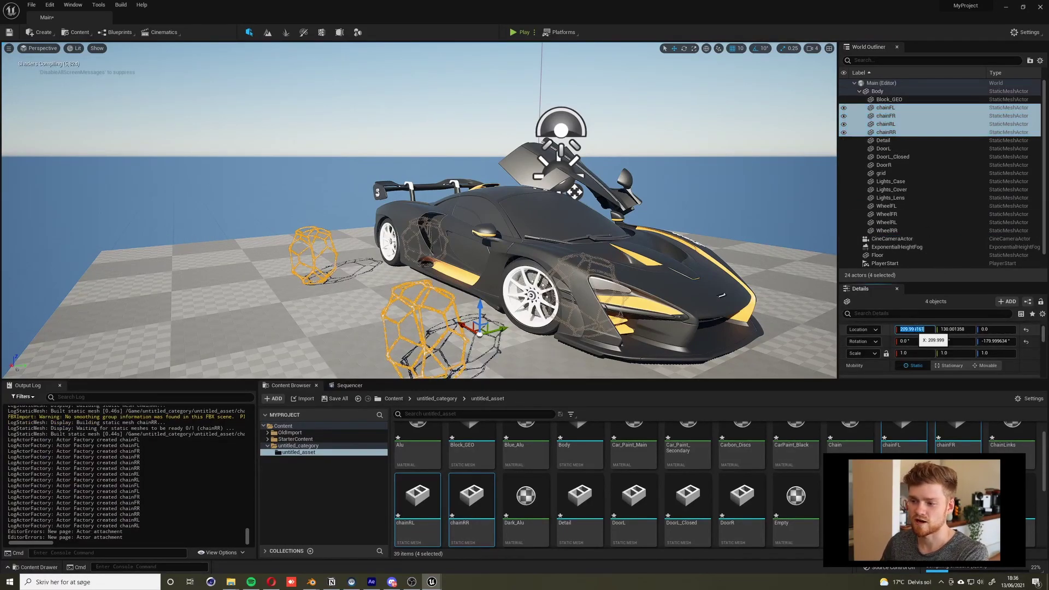
text(0)
key(Tab)
text(0)
key(Tab)
text(0)
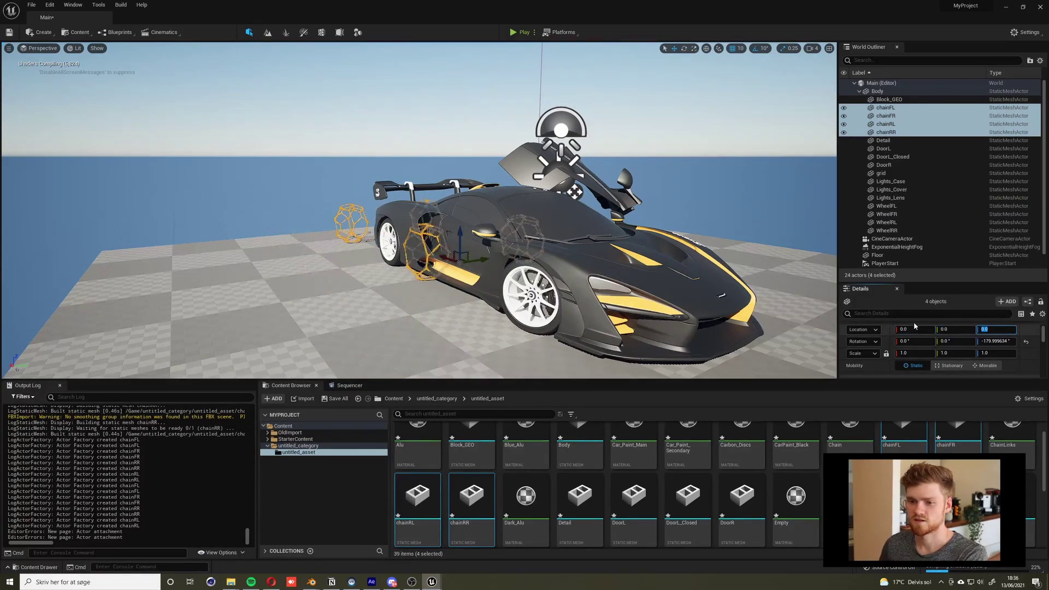
click(999, 342)
text(0)
key(Return)
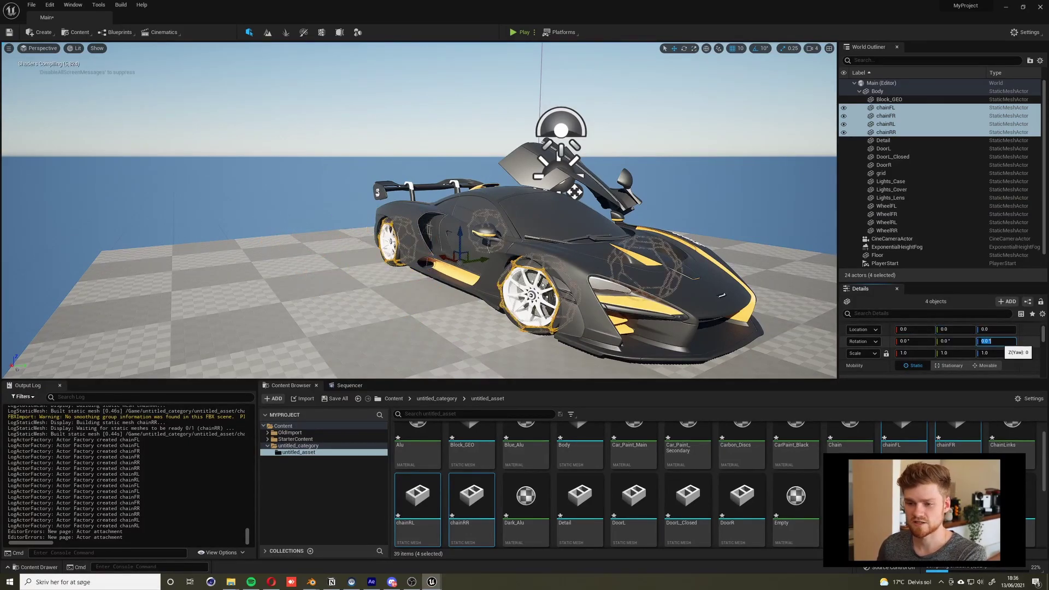
right_drag(689, 273, 732, 278)
key(w)
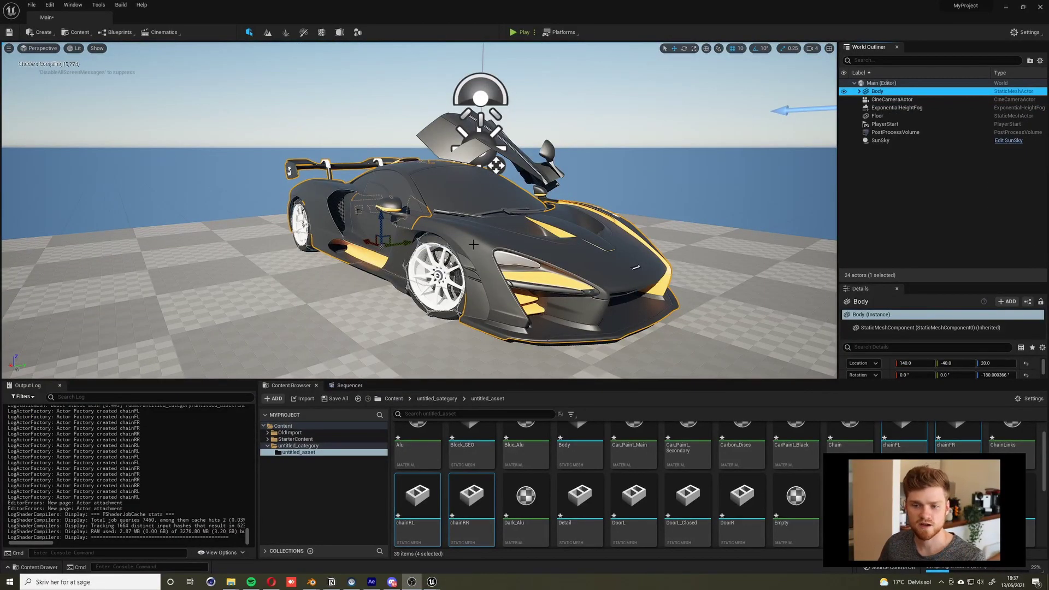
click(484, 237)
key(w)
right_drag(484, 237, 503, 240)
key(s)
- Switch to Blender and delete the four chain objects from the Mesh collection
click(312, 583)
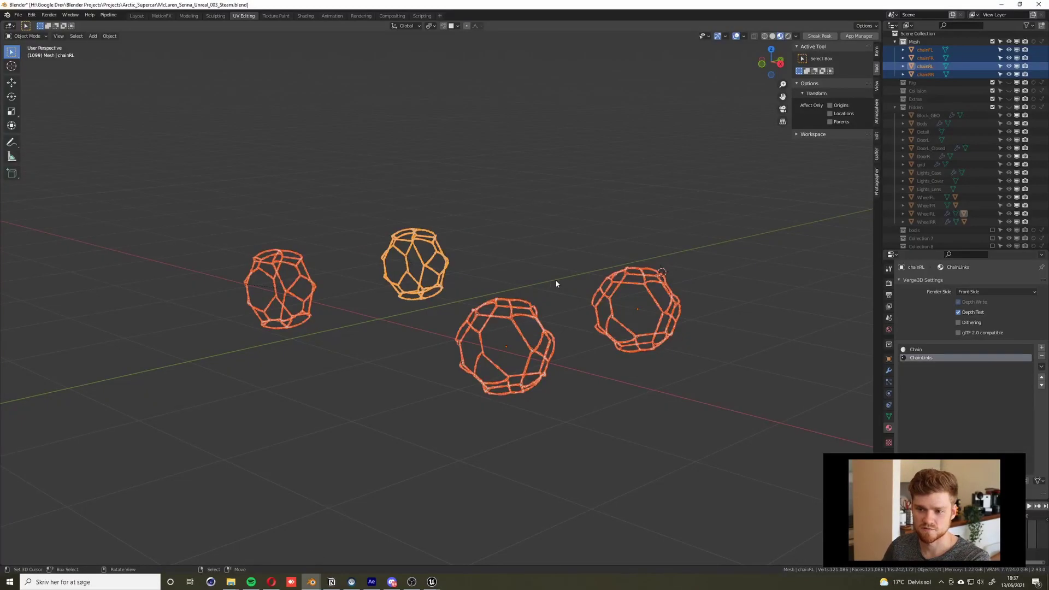
middle_drag(545, 284, 536, 295)
click(583, 263)
click(935, 50)
shift+click(926, 75)
key(Delete)
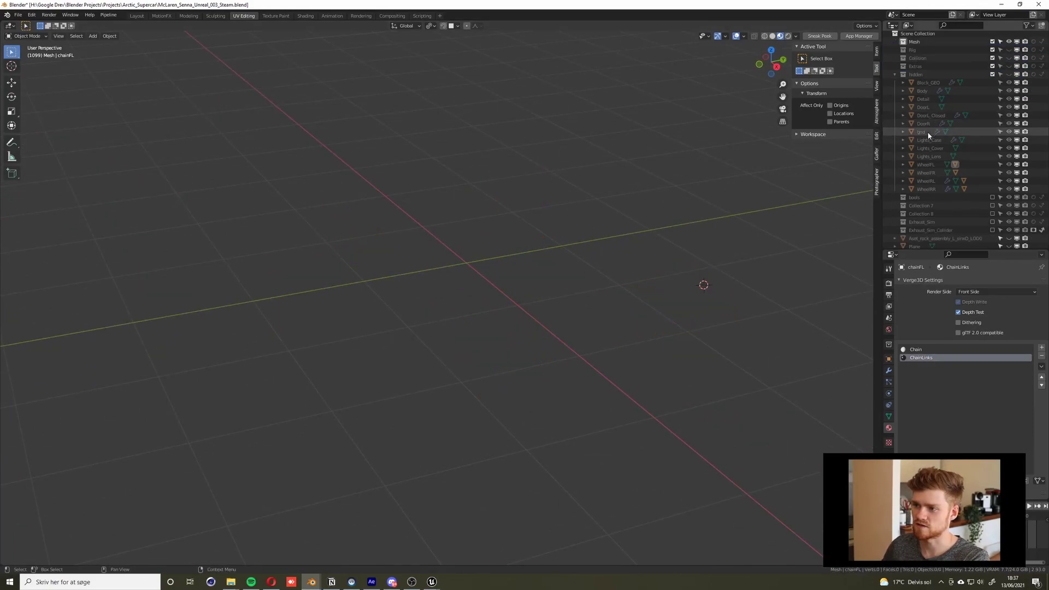
- Move the Body and Detail objects from the Hidden collection into the Mesh collection
click(927, 83)
click(923, 91)
ctrl+click(925, 100)
drag(925, 100, 915, 42)
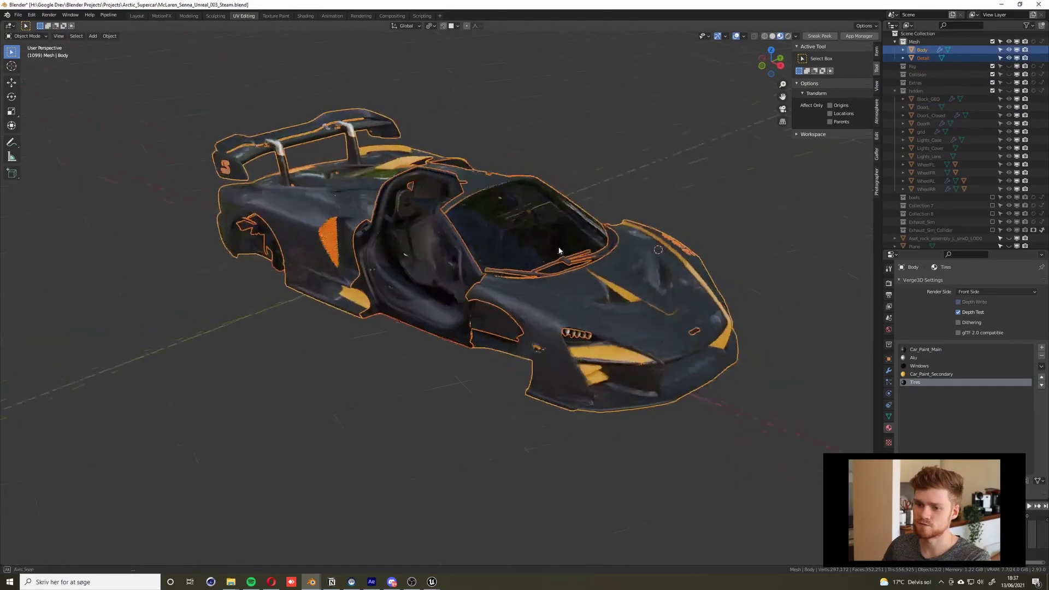
- Select the Detail mesh at the windshield wipers and enter Edit Mode
scroll(556, 245, up, 5)
click(557, 239)
middle_drag(557, 237, 487, 327)
click(494, 334)
key(ctrl+z)
key(Tab)
scroll(494, 334, up, 5)
middle_drag(494, 334, 525, 259)
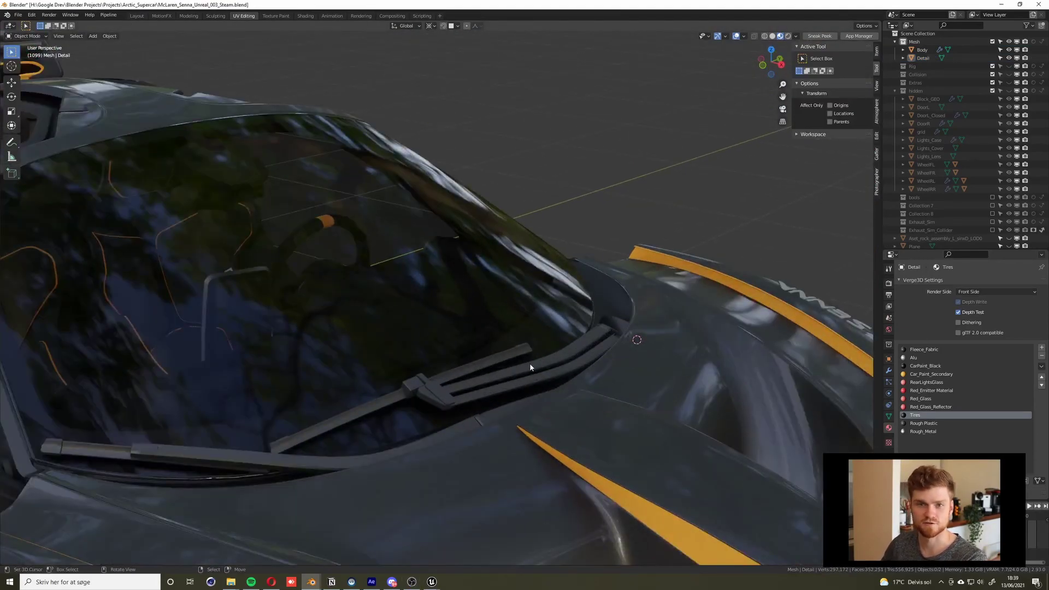
right_click(530, 364)
middle_drag(574, 350, 608, 365)
scroll(657, 318, up, 3)
middle_drag(658, 320, 673, 323)
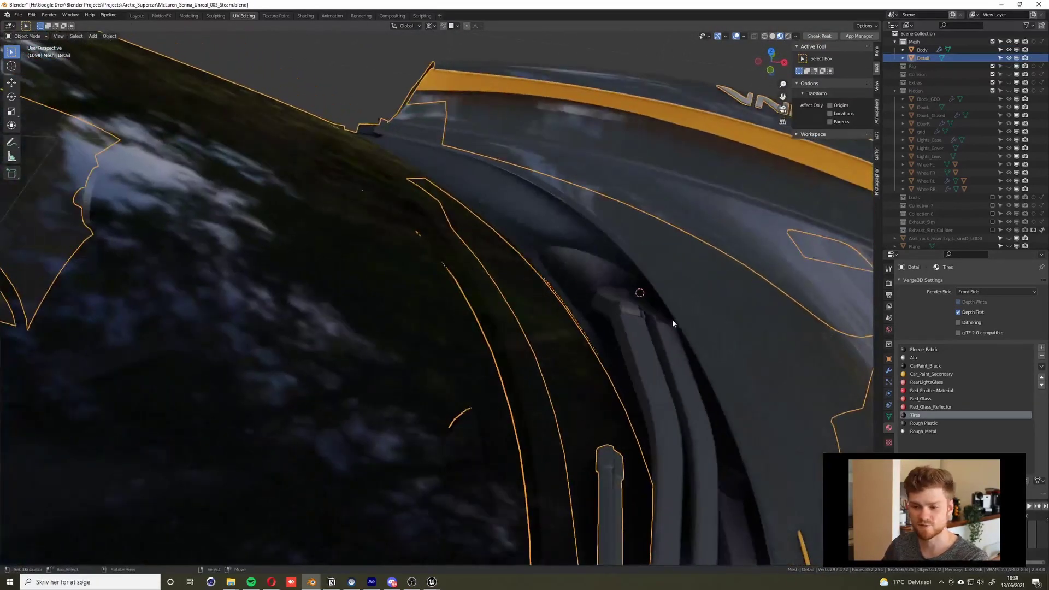
key(Tab)
- Set the 3D cursor's orientation to Geometry and place the cursor on the round pivot cap of the windshield wiper
scroll(641, 290, up, 4)
middle_drag(640, 290, 645, 303)
scroll(572, 299, up, 3)
scroll(572, 301, down, 9)
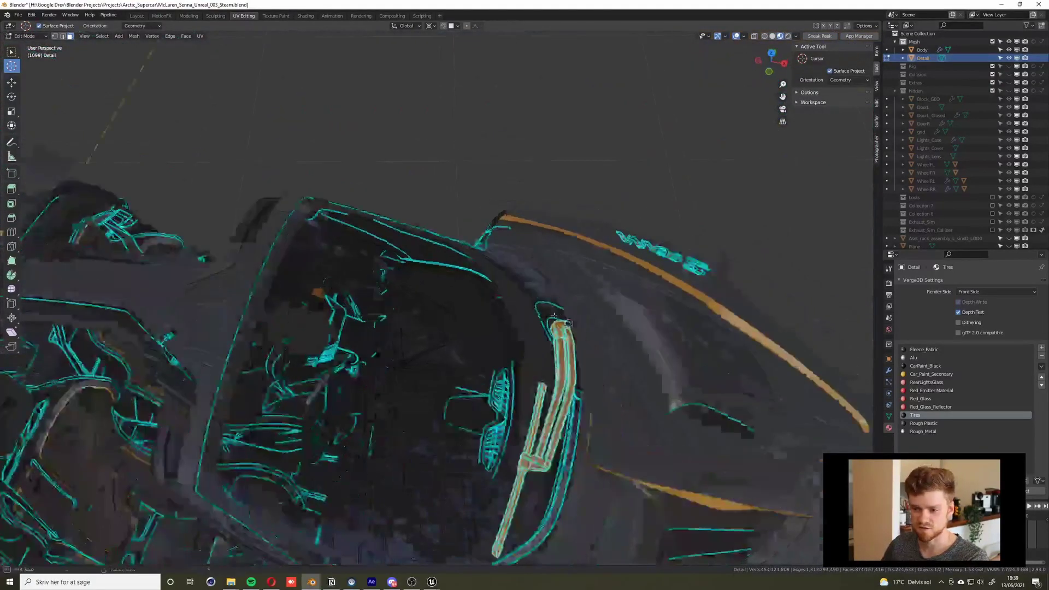
middle_drag(565, 322, 519, 371)
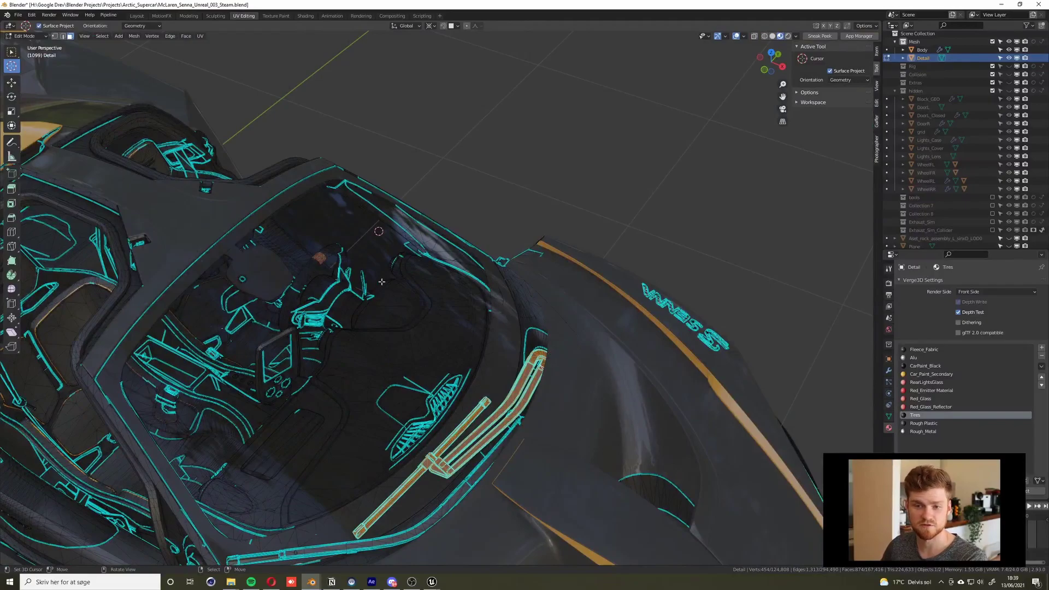
scroll(479, 338, up, 7)
shift+middle_drag(656, 355, 438, 326)
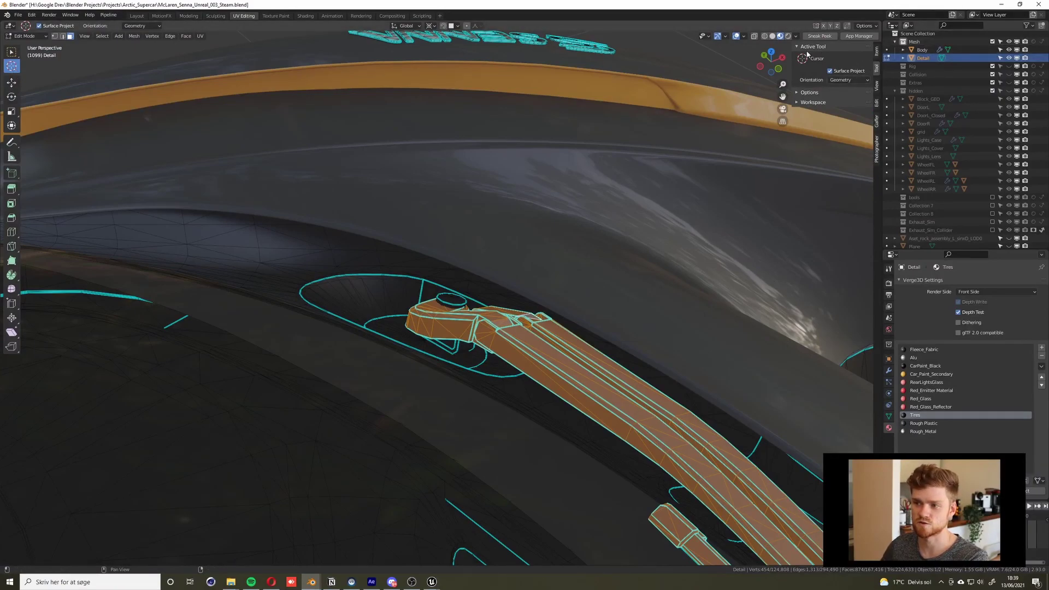
click(845, 81)
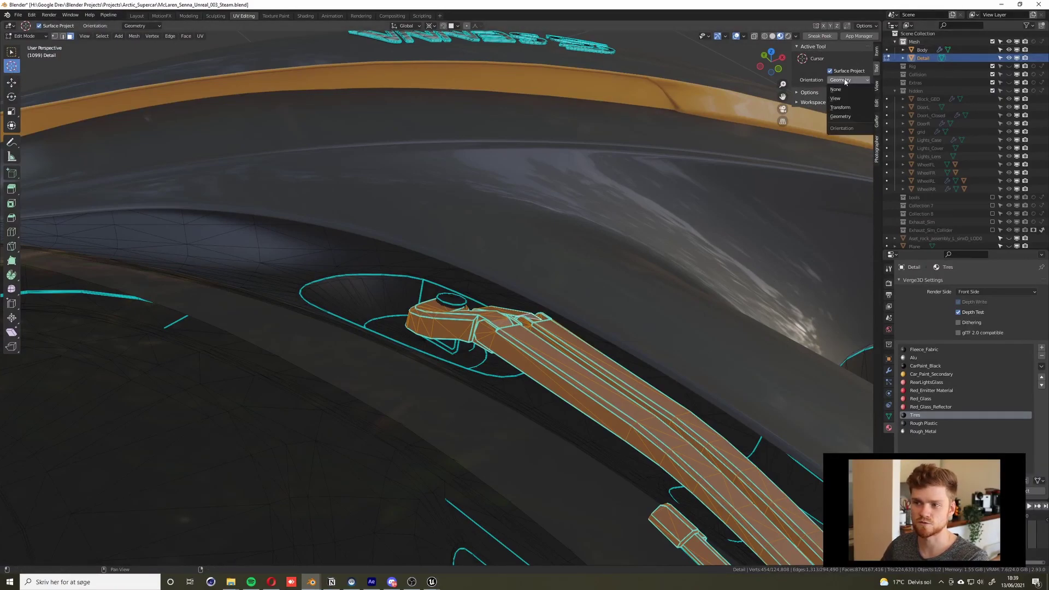
click(844, 117)
middle_drag(498, 318, 462, 326)
scroll(429, 312, up, 8)
click(466, 289)
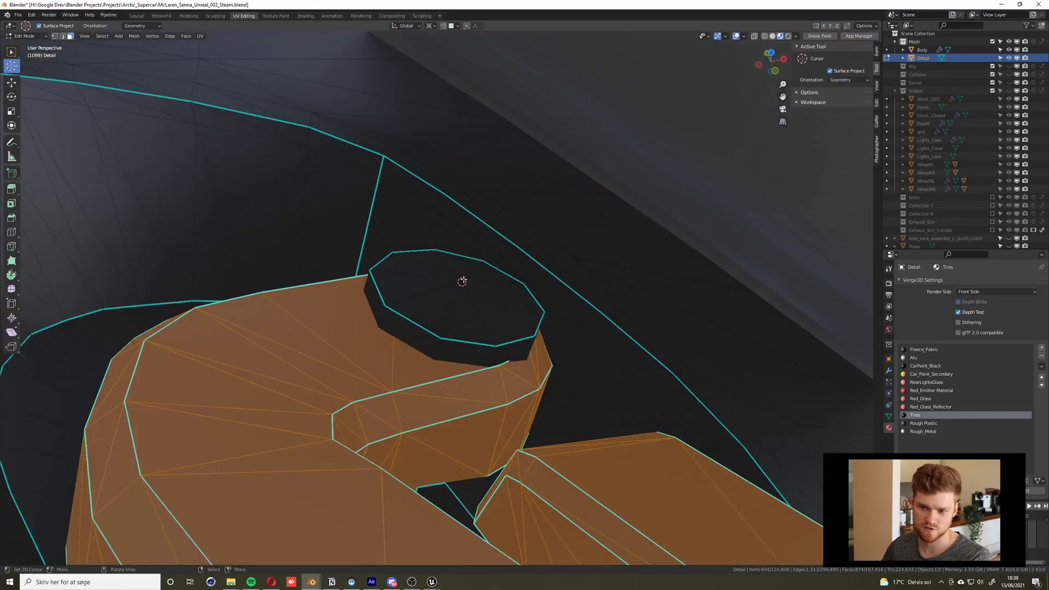
- Set the transform orientation to Cursor and the transform pivot point to 3D Cursor
middle_drag(466, 290, 349, 143)
scroll(346, 144, down, 10)
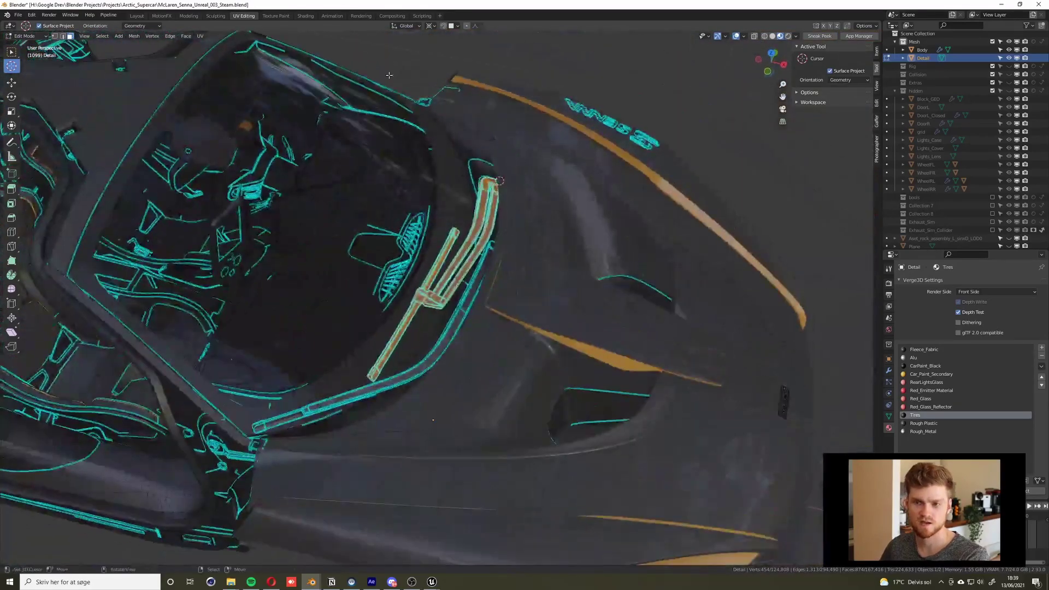
click(405, 26)
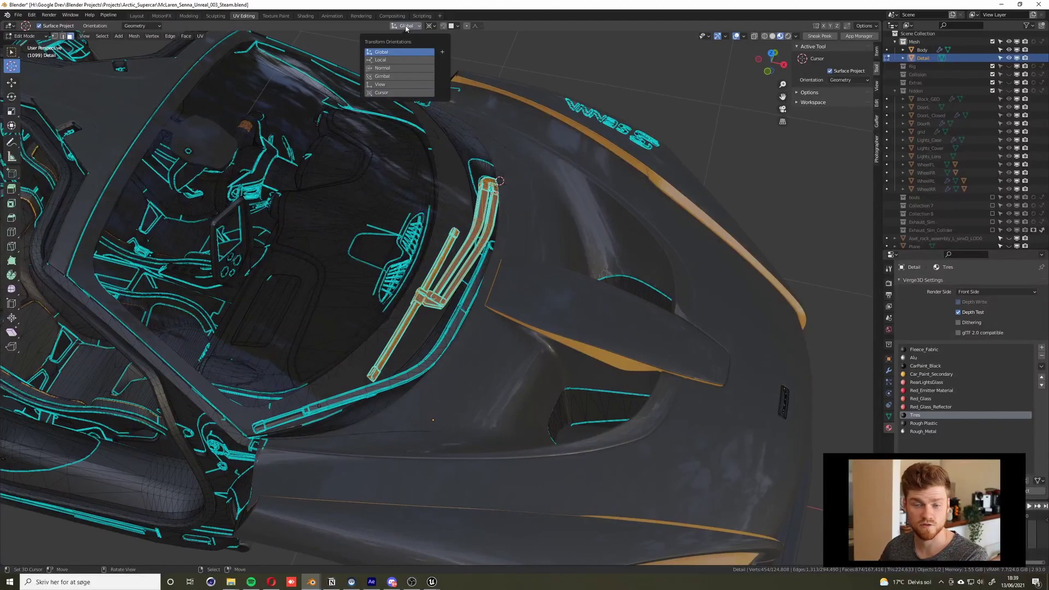
click(383, 93)
click(431, 26)
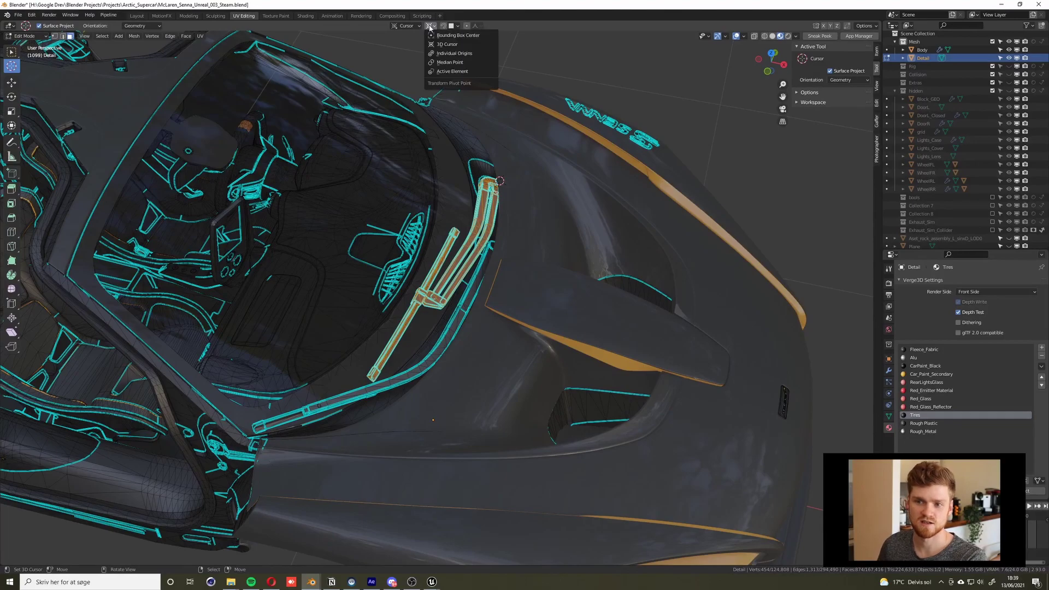
click(447, 45)
- Rotate the selected wiper -45.5° about the 3D cursor's Z axis so it swings across the windshield
middle_drag(596, 235, 656, 202)
scroll(584, 213, up, 3)
key(s)
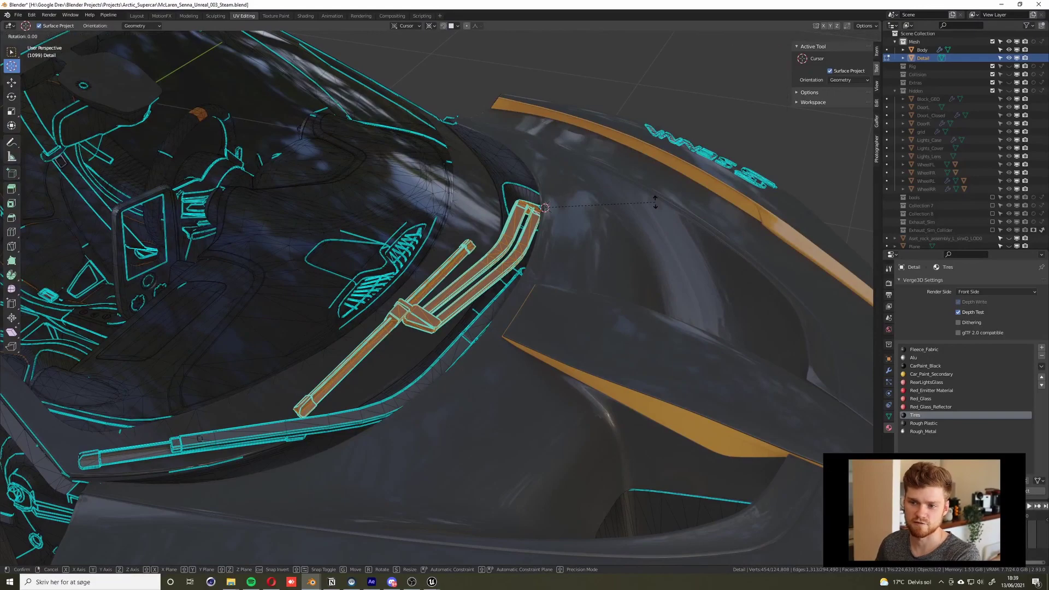
key(z)
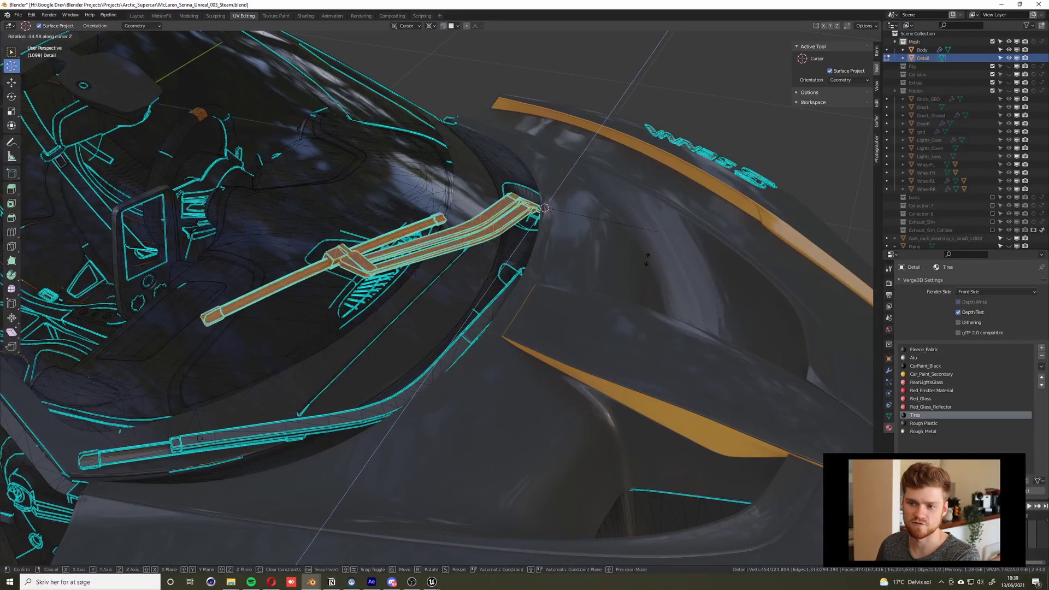
click(634, 290)
- Rotate the wiper slightly from a side view to adjust its tilt against the windshield, and return to Object Mode
middle_drag(634, 290, 363, 215)
key(r)
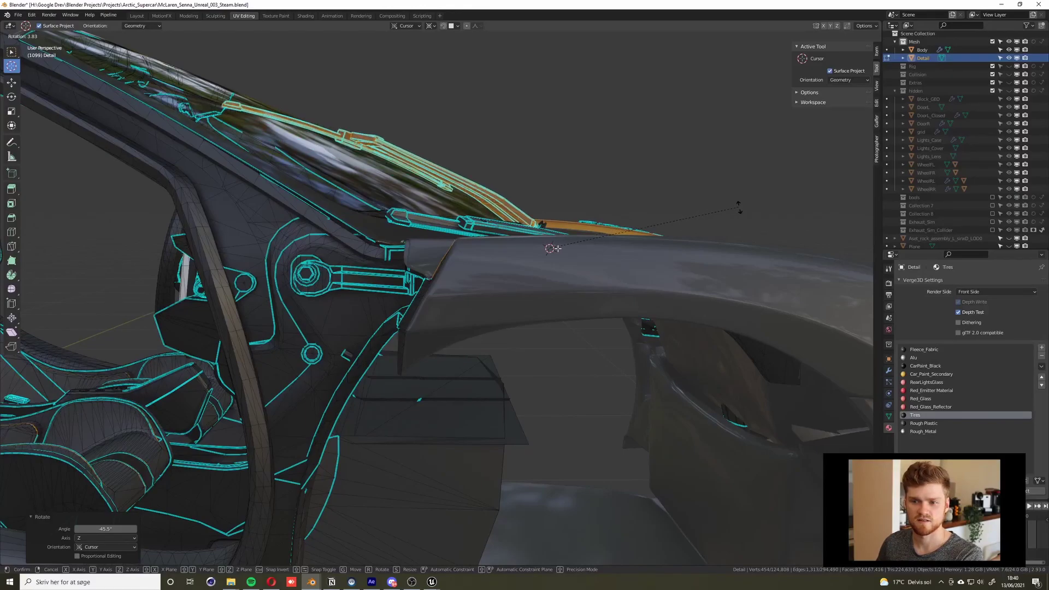
click(739, 207)
key(Tab)
middle_drag(487, 210, 427, 234)
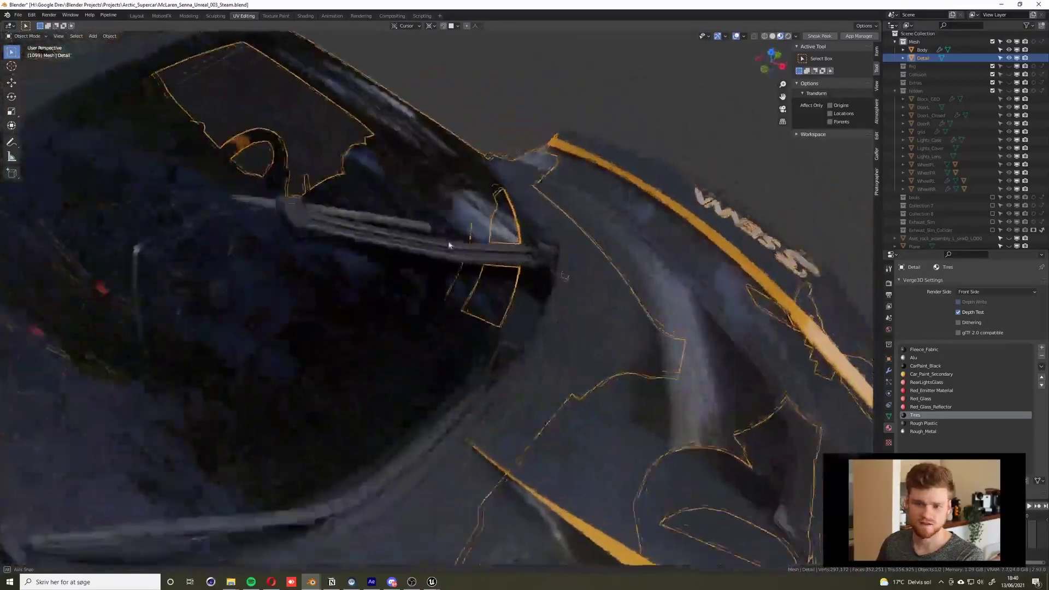
scroll(427, 234, down, 5)
middle_drag(481, 264, 453, 262)
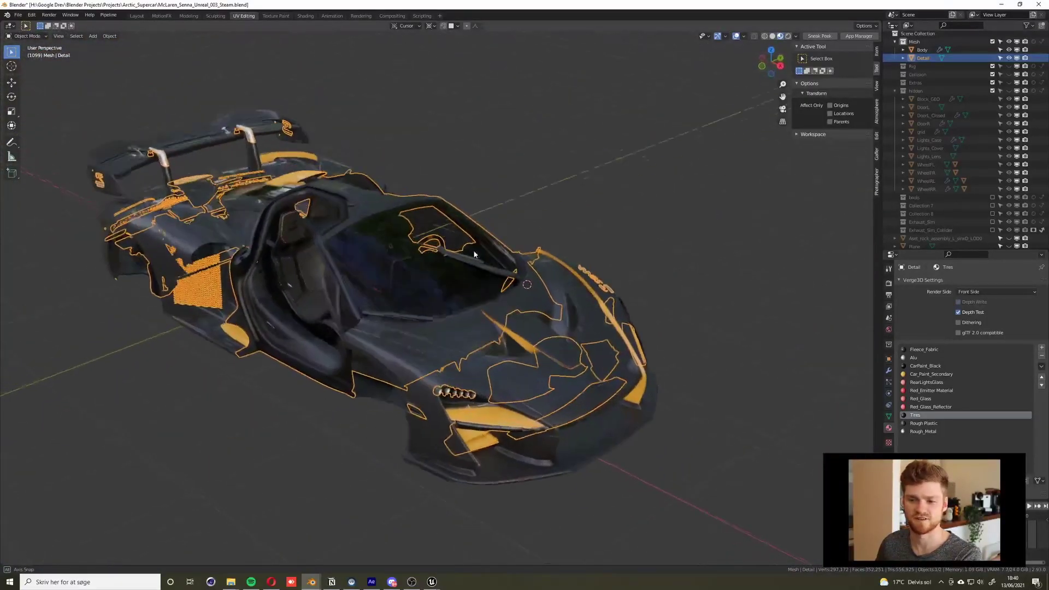
scroll(452, 262, up, 4)
- Move the Body object back into the Hidden collection and select the Detail object
drag(922, 50, 930, 93)
click(923, 50)
scroll(487, 293, up, 3)
middle_drag(488, 297, 521, 267)
middle_drag(450, 312, 431, 306)
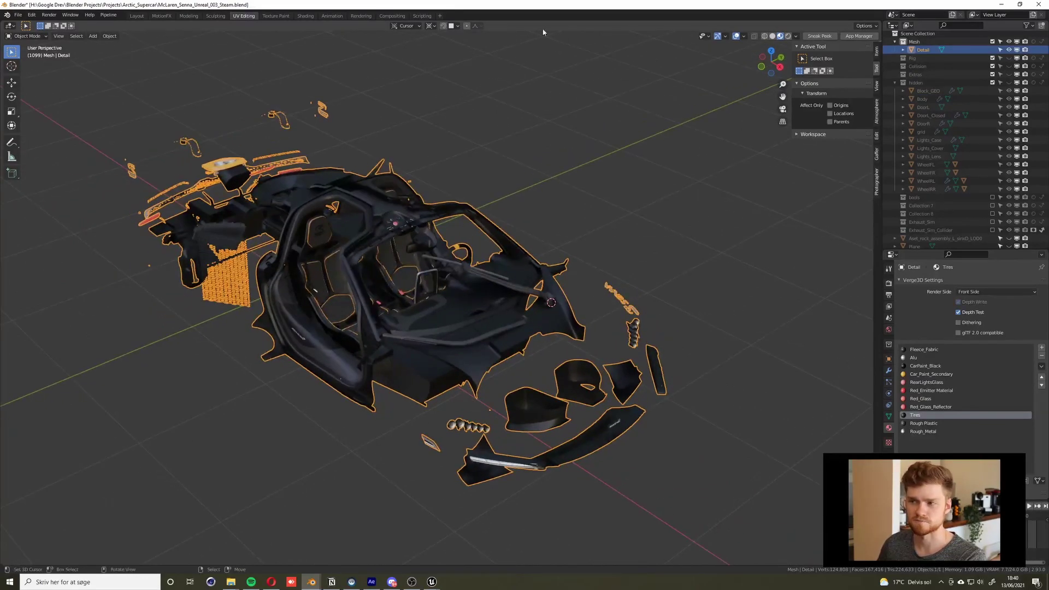
- Export the Detail mesh with Send to Unreal
click(108, 15)
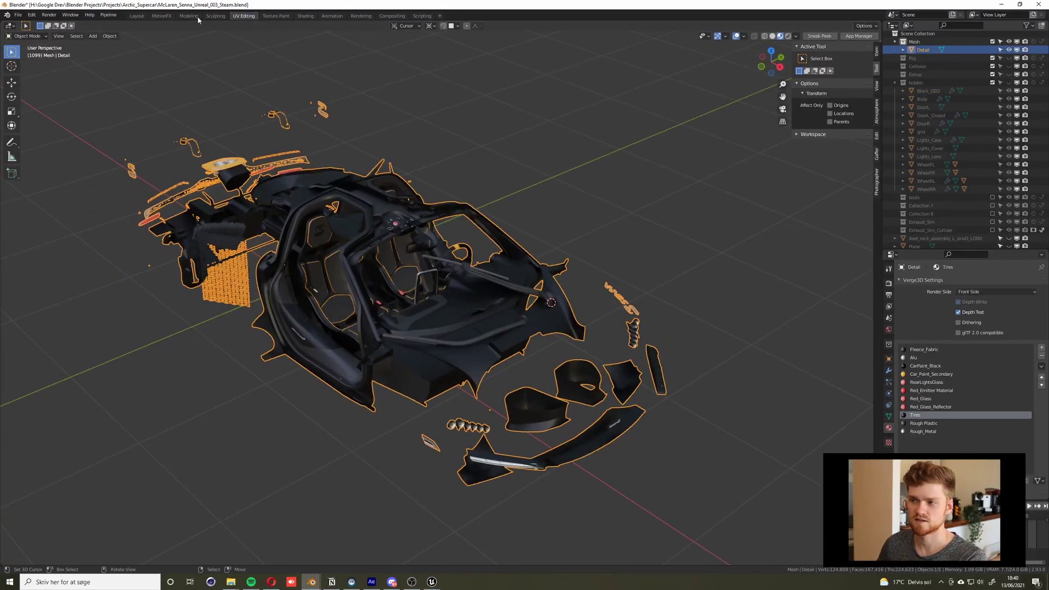
click(541, 260)
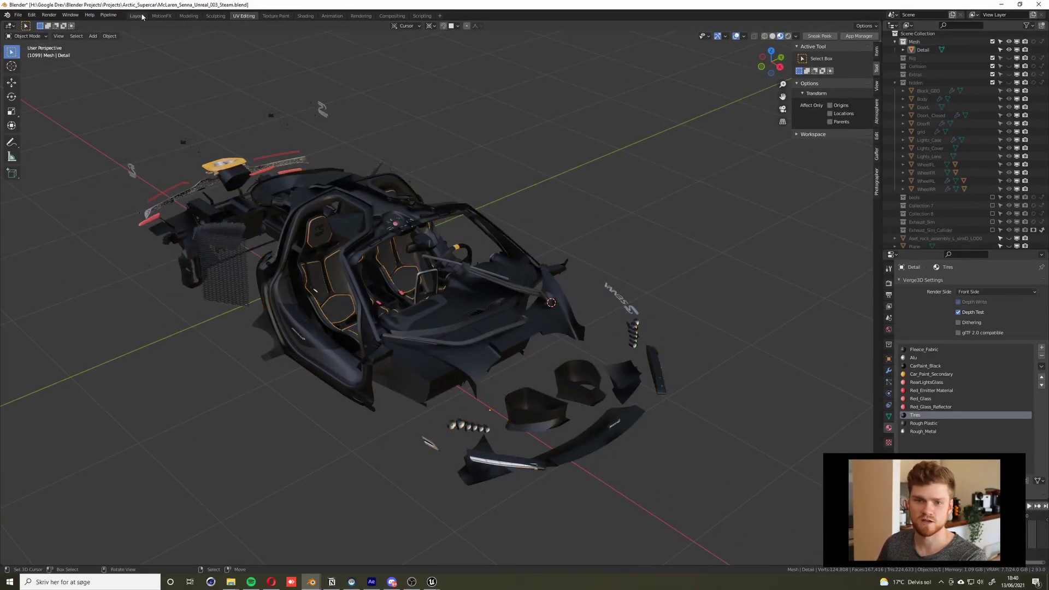
click(108, 15)
mouse_move(131, 34)
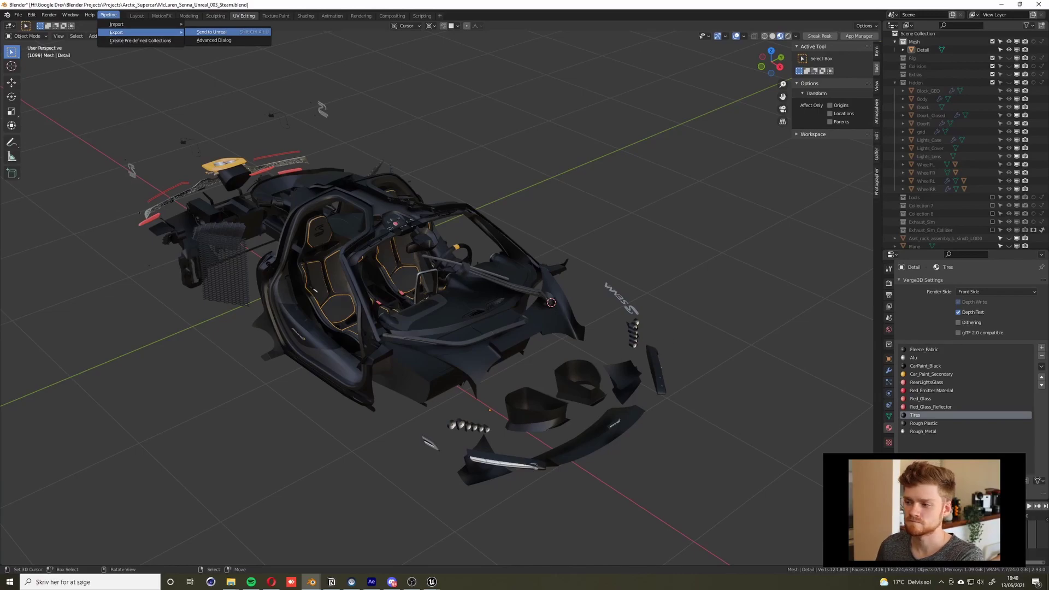
click(212, 31)
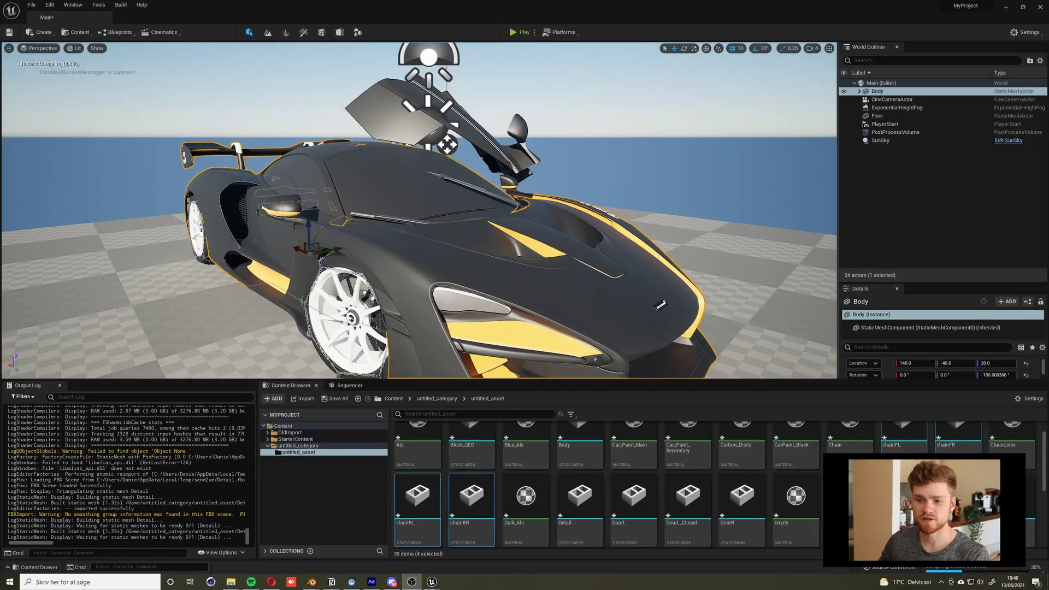
- Examine the wiper on the car's windshield in Unreal and enlarge the content browser area
right_drag(419, 211, 440, 182)
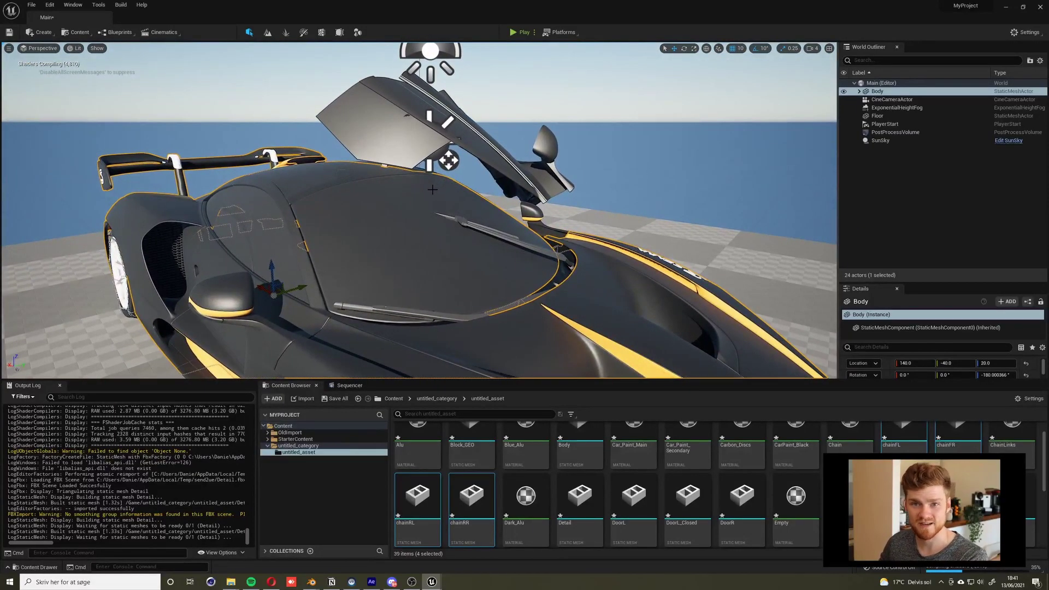
scroll(432, 190, down, 6)
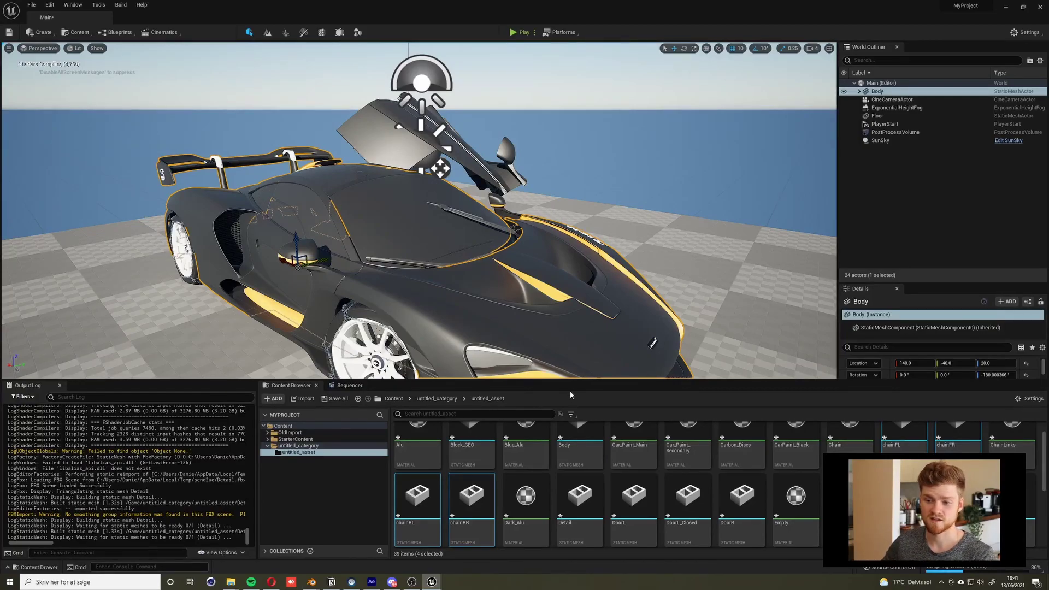
drag(576, 383, 576, 299)
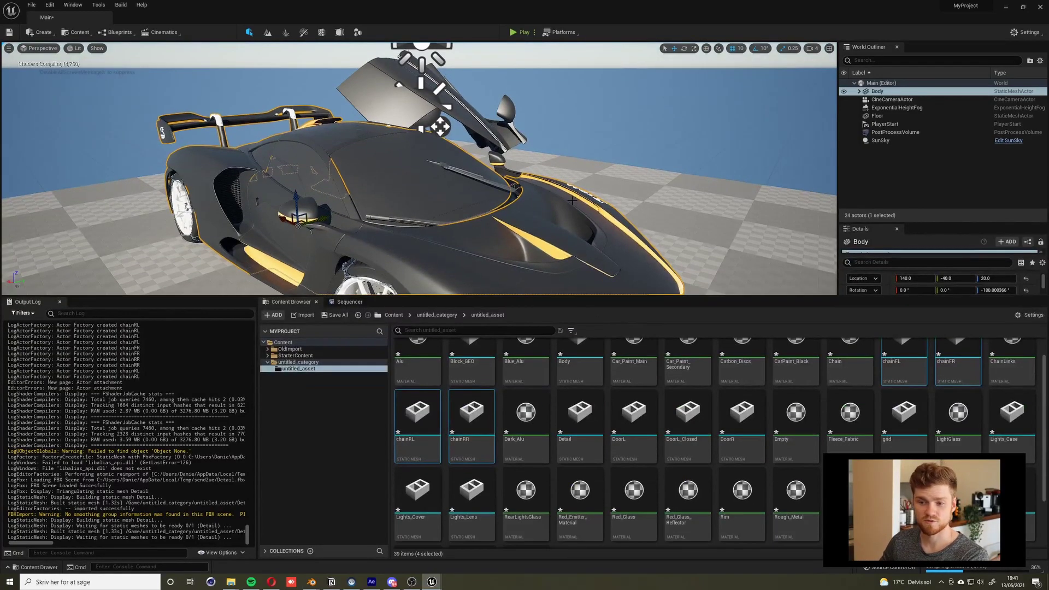
scroll(577, 422, up, 1)
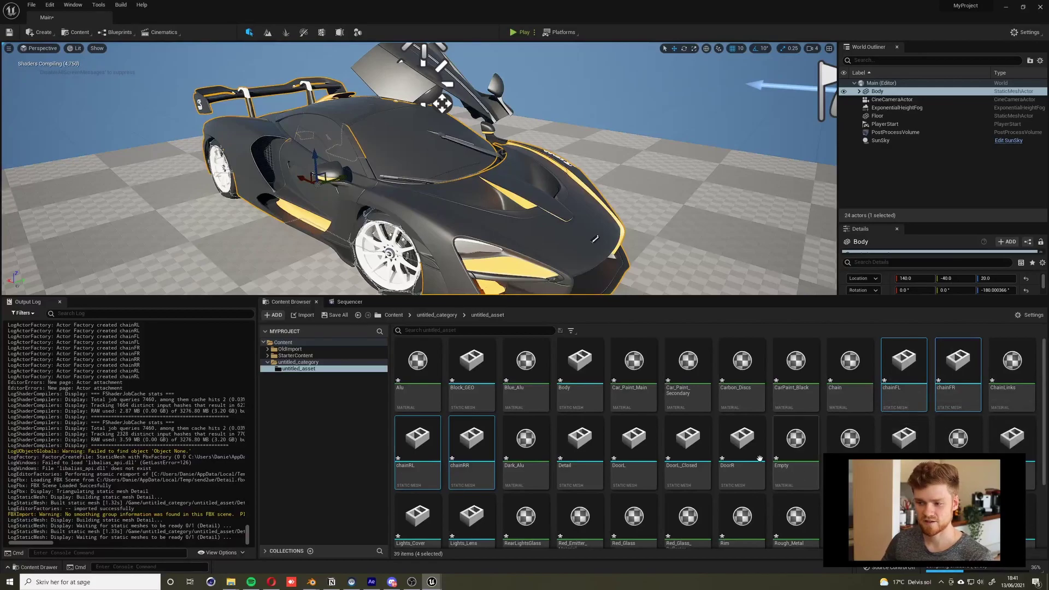
drag(580, 363, 683, 180)
right_drag(683, 180, 627, 178)
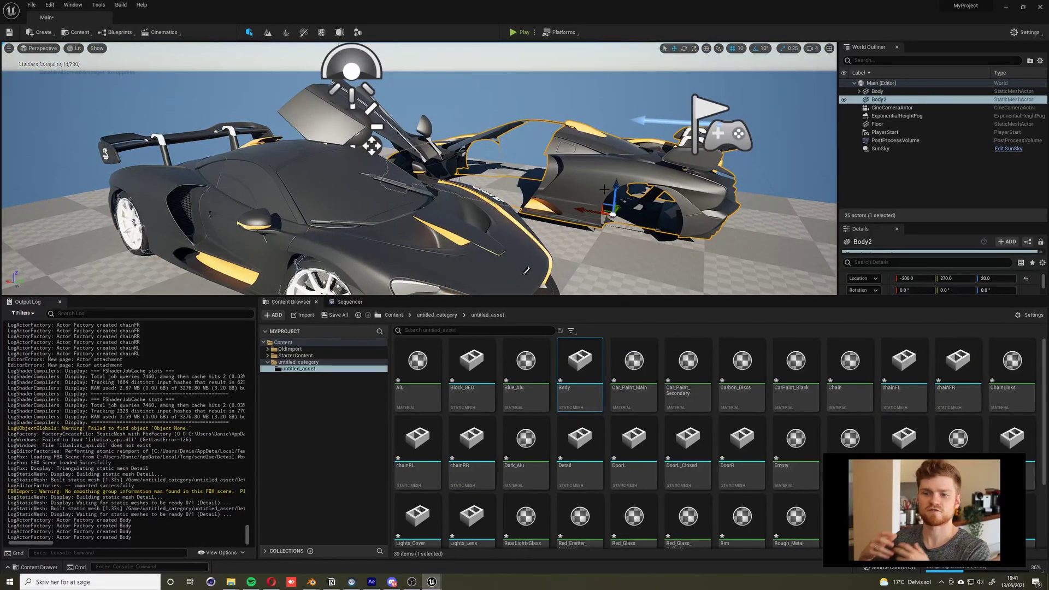
key(Delete)
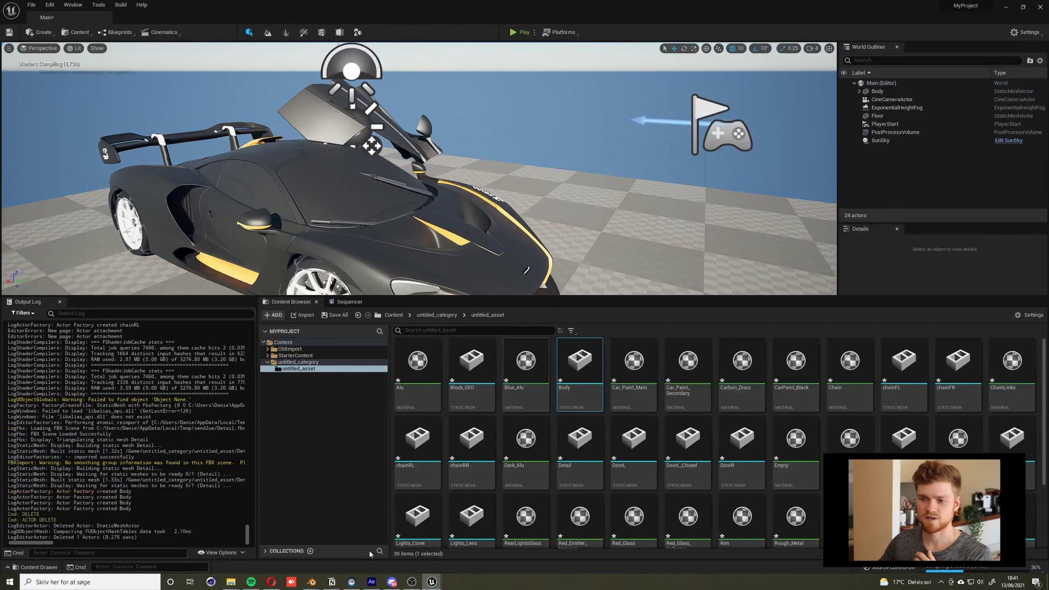
- Switch to Blender to view the Detail object's data properties, and return to Unreal to show the root Content folder
click(311, 582)
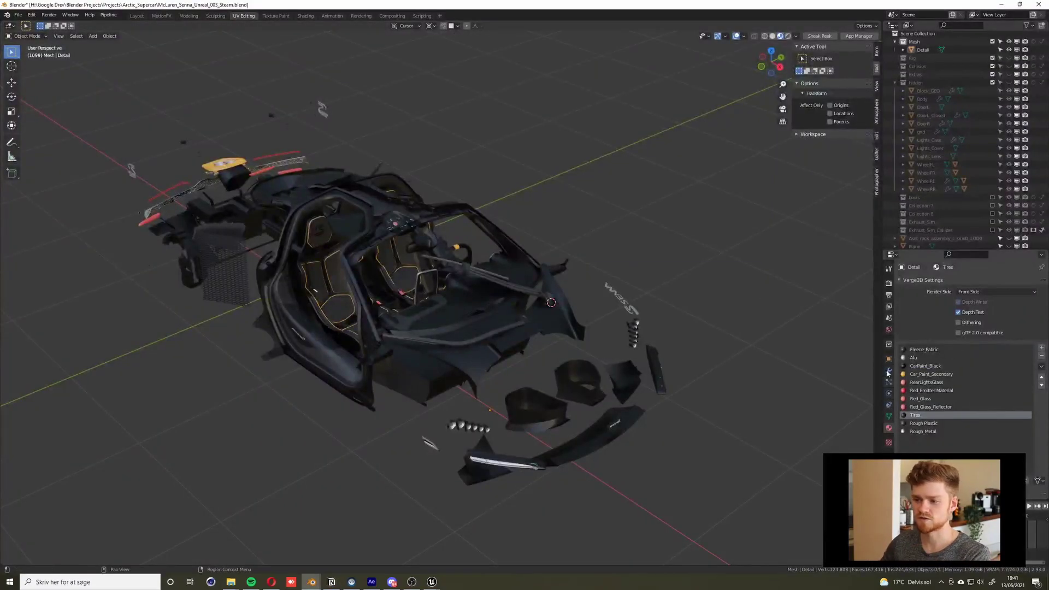
click(889, 417)
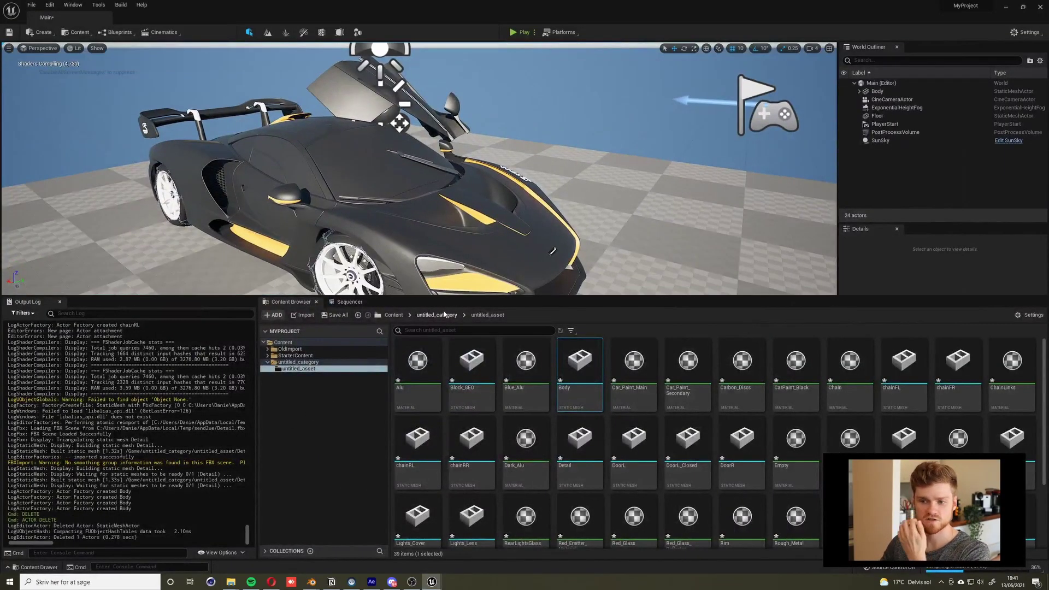
click(393, 315)
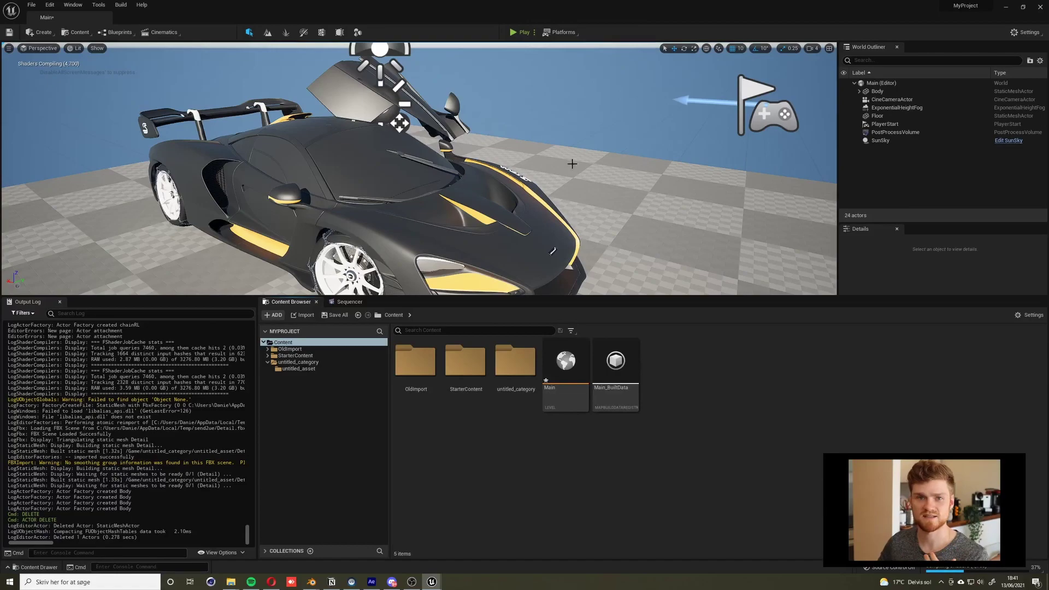
right_drag(567, 168, 531, 165)
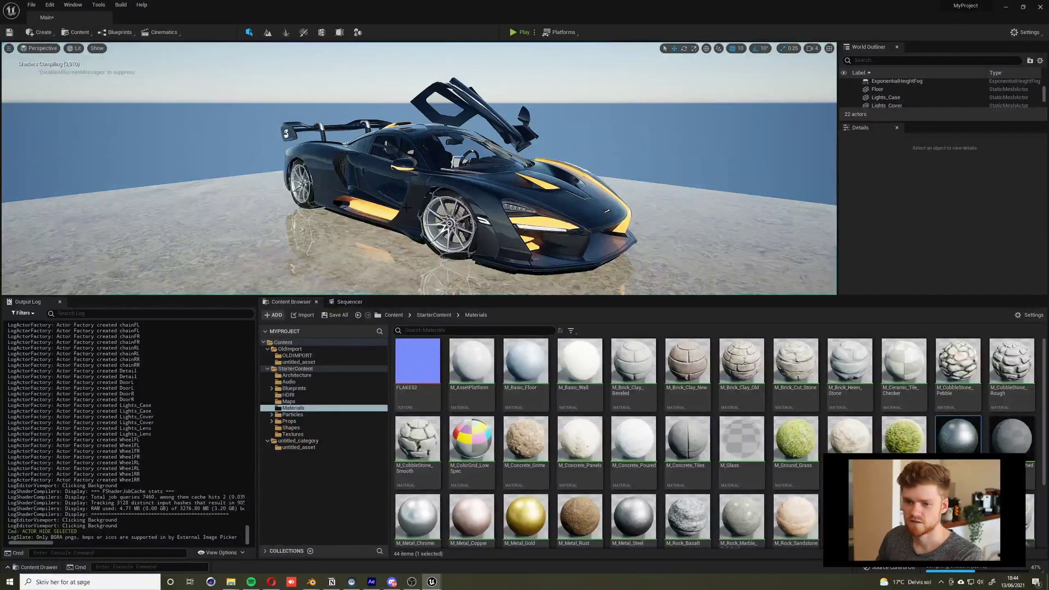
- Enlarge the viewport and examine the car's front wheel and headlight up close
mouse_move(407, 208)
right_down()
mouse_move(413, 191)
mouse_move(406, 201)
right_up()
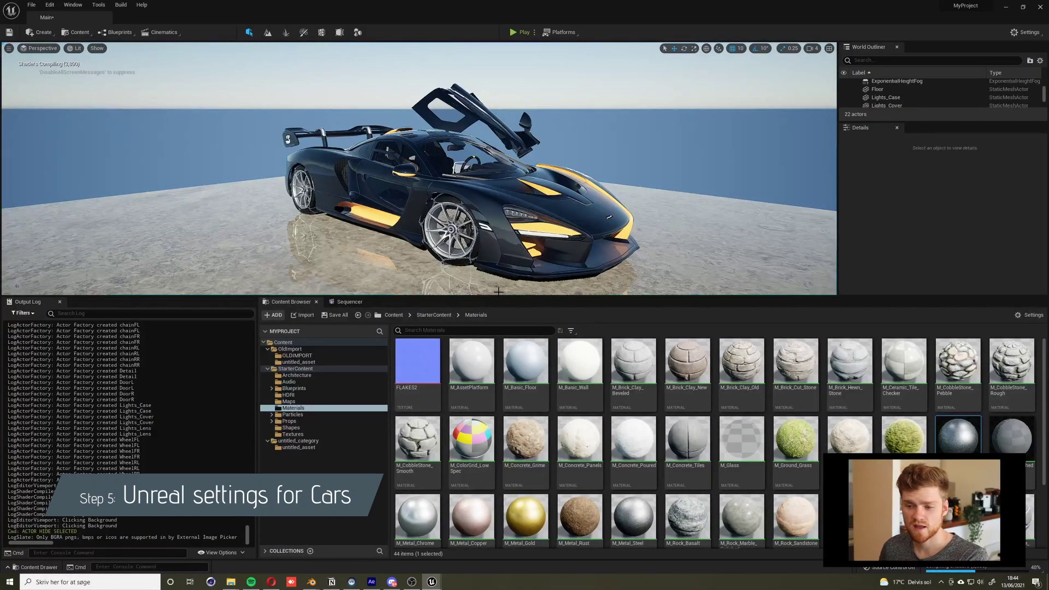
drag(500, 301, 498, 362)
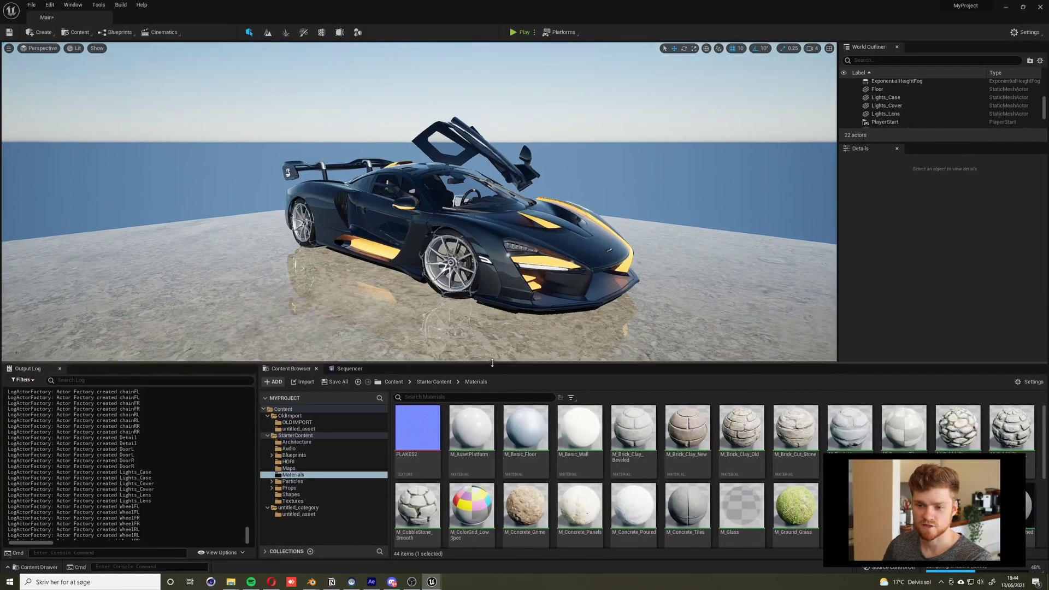
key(a)
mouse_move(496, 282)
right_down()
mouse_move(546, 278)
mouse_move(516, 286)
right_up()
key(d)
key(d)
key(w)
right_drag(506, 247, 476, 244)
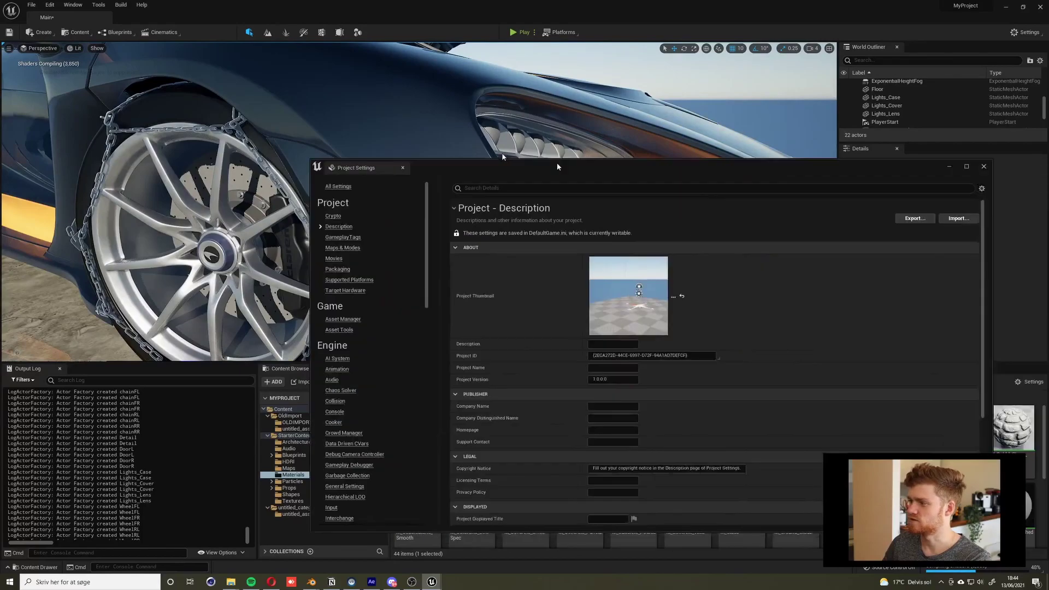
- Filter the Project Settings by "reflec" to find the reflection options
drag(558, 163, 664, 113)
click(664, 137)
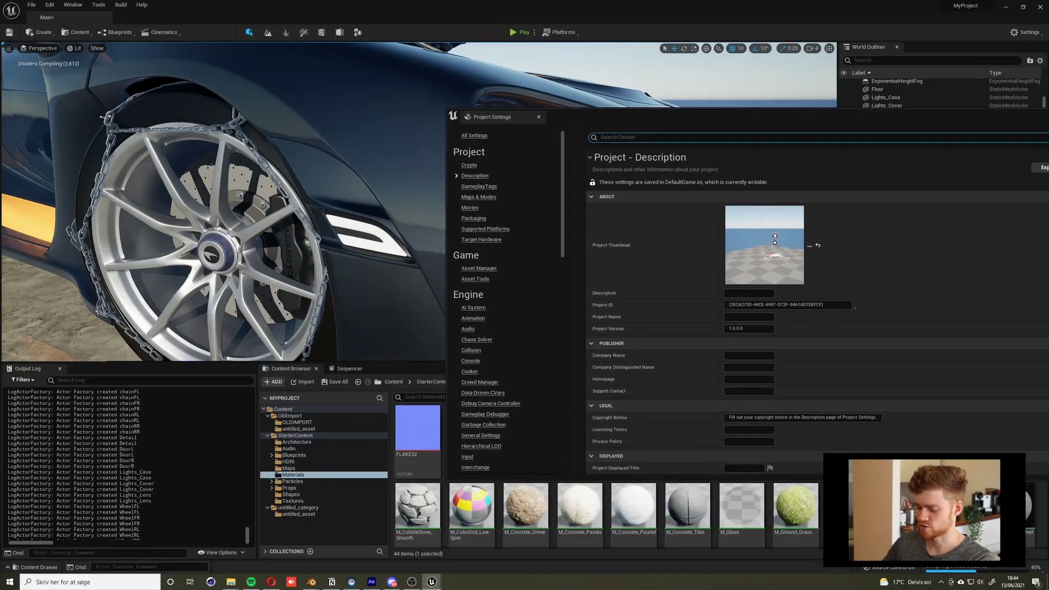
text(relf)
key(BackSpace)
key(BackSpace)
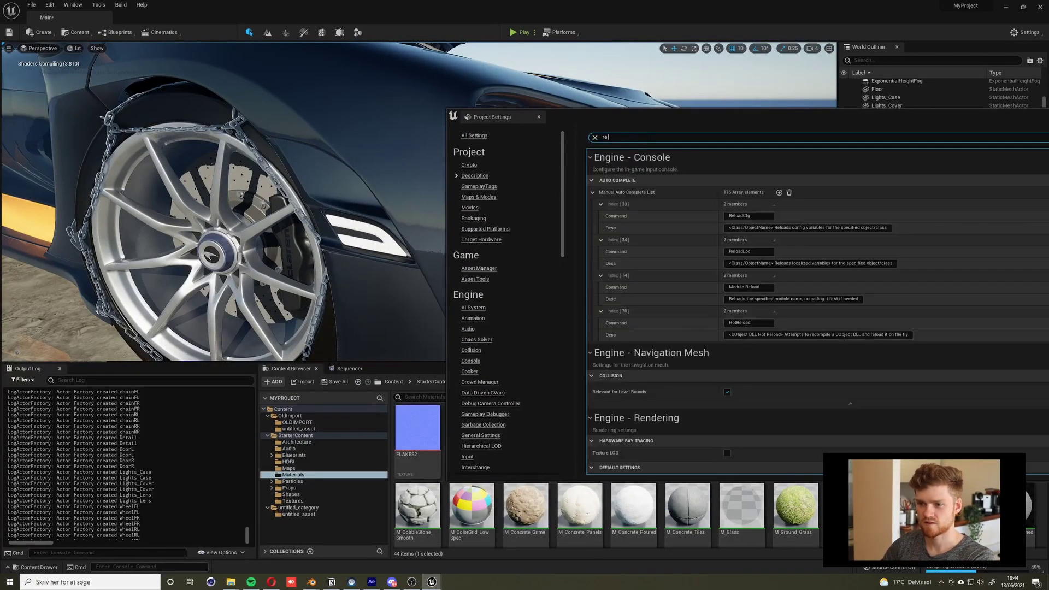
text(flec)
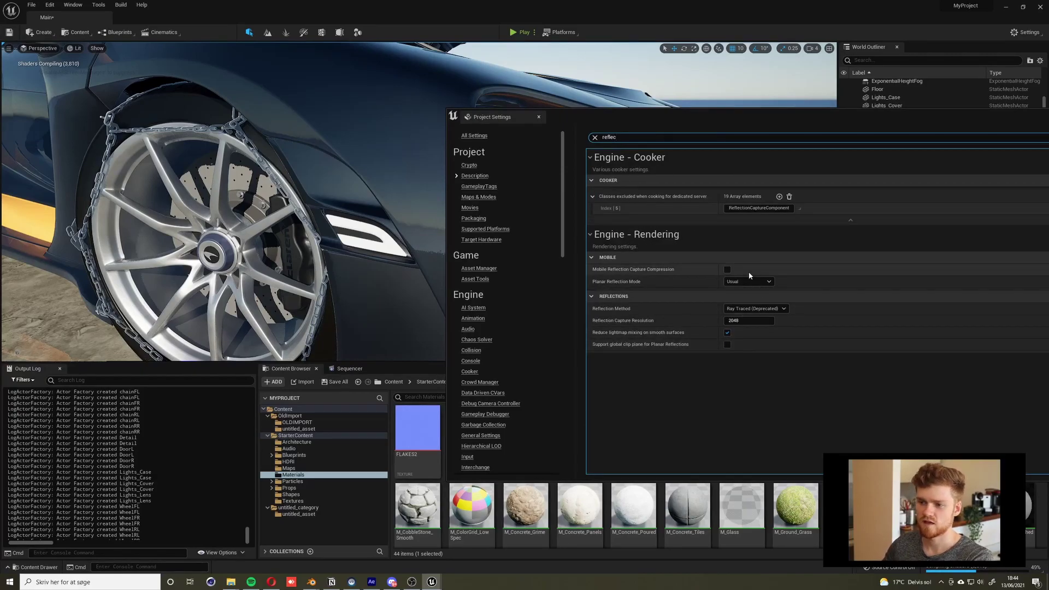
- Set the Reflection Method to Lumen and examine the reflections on the car's paint
click(766, 309)
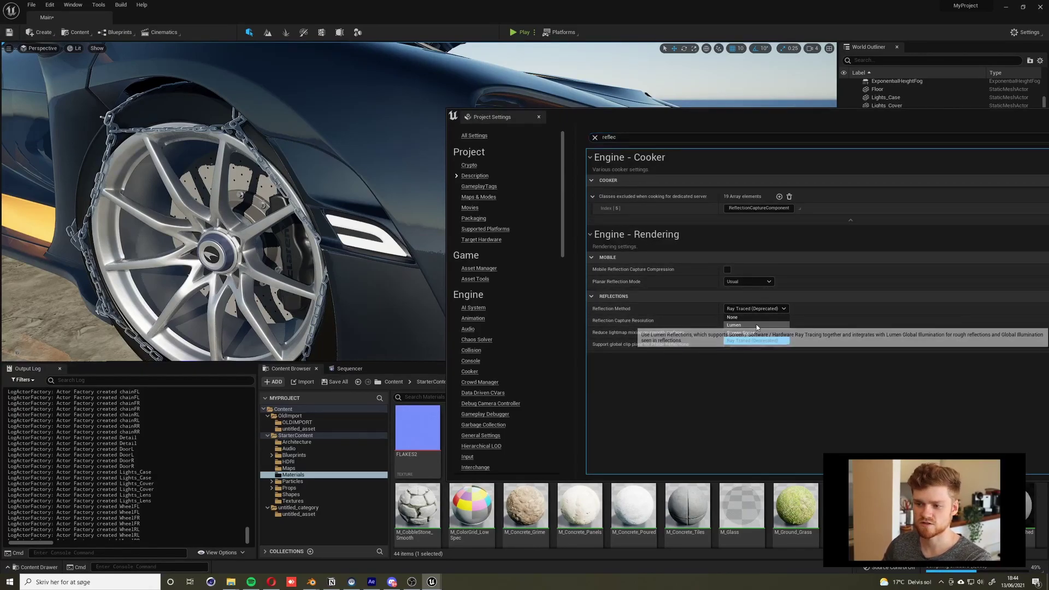
click(734, 326)
right_drag(225, 202, 240, 188)
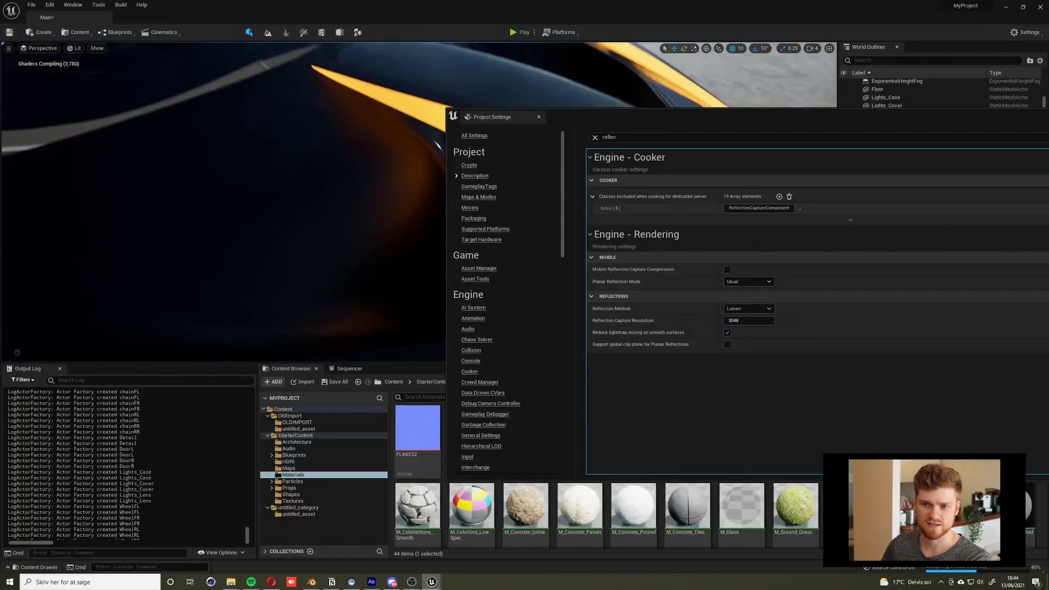
mouse_move(358, 68)
right_down()
mouse_move(327, 99)
mouse_move(341, 69)
right_up()
right_drag(431, 68, 296, 67)
key(s)
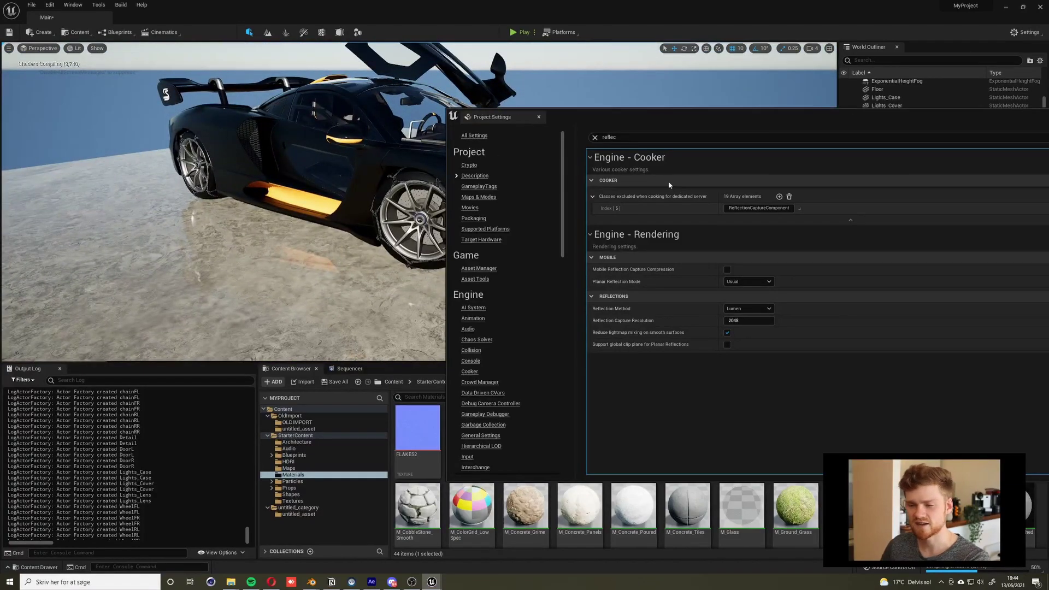
- Set the Reflection Method to Ray Traced (Deprecated), minimise the Project Settings window and view the car's front
click(749, 309)
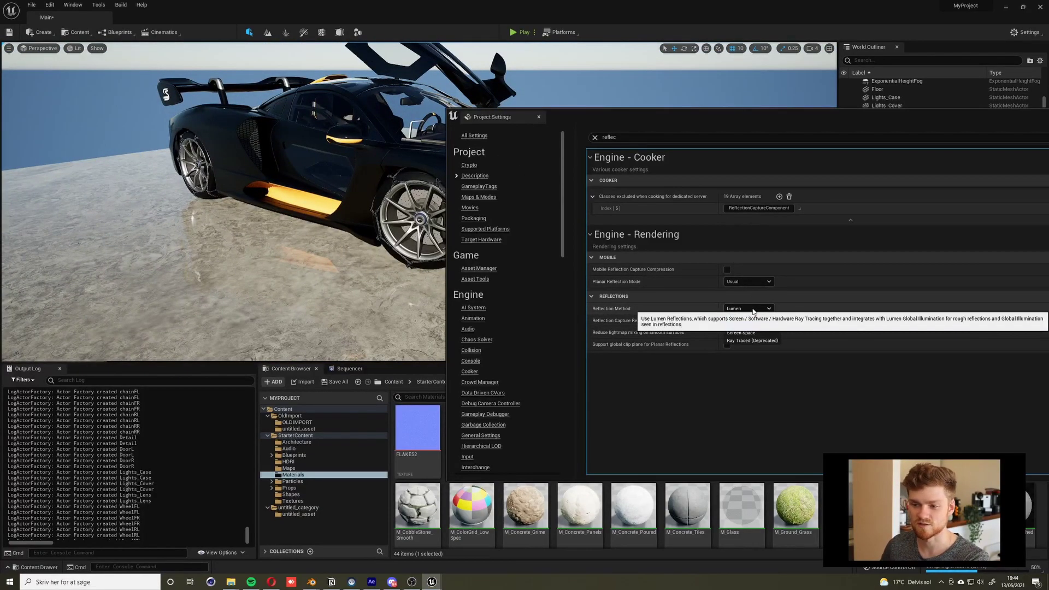
click(759, 341)
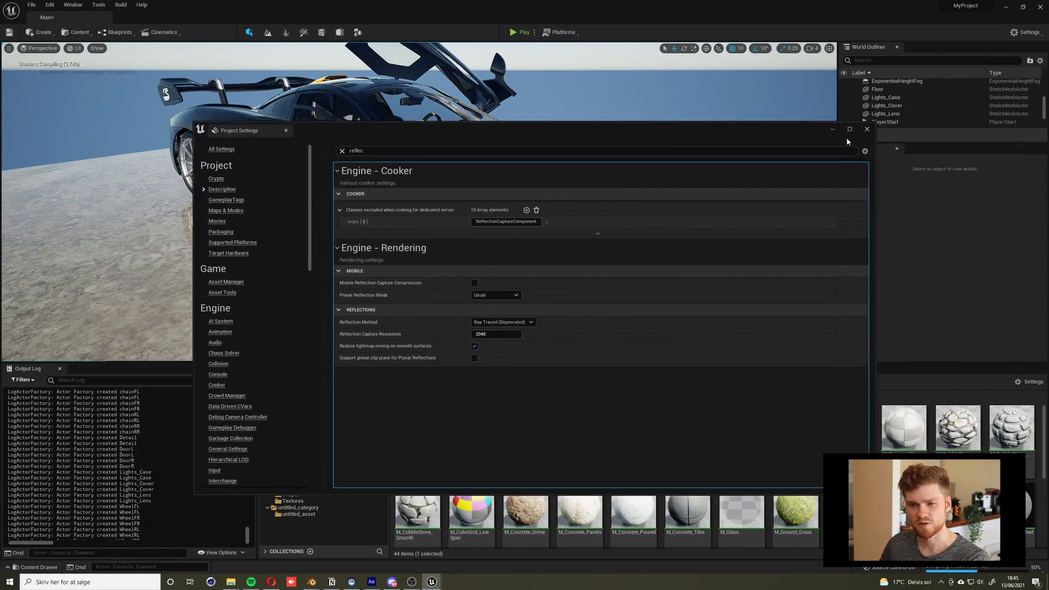
click(831, 131)
key(w)
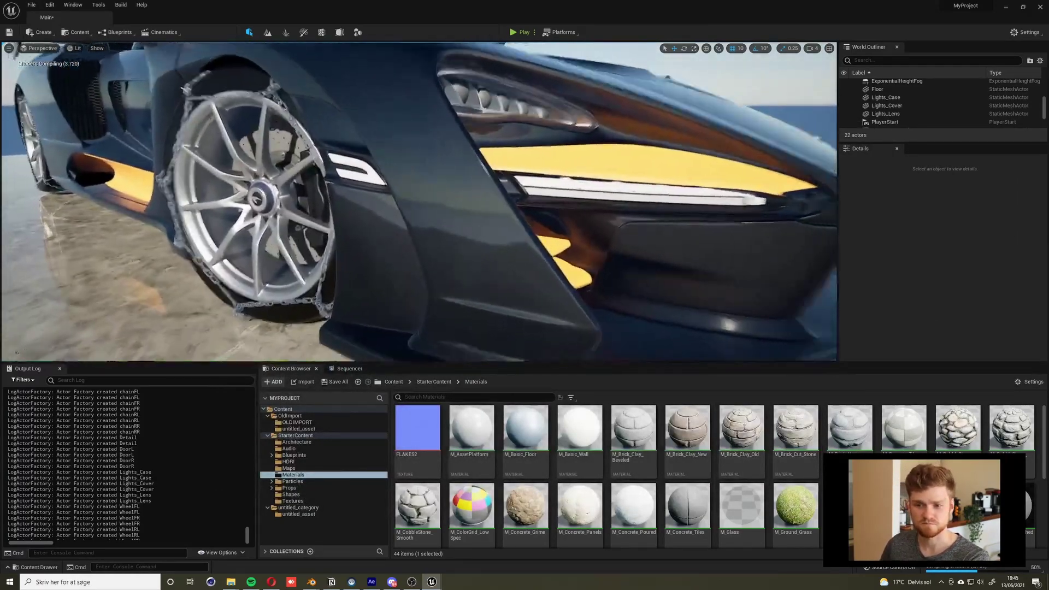
- Examine the paint reflections around the front wheel and headlight up close, and pull back to frame the whole car
key(s)
key(w)
key(w)
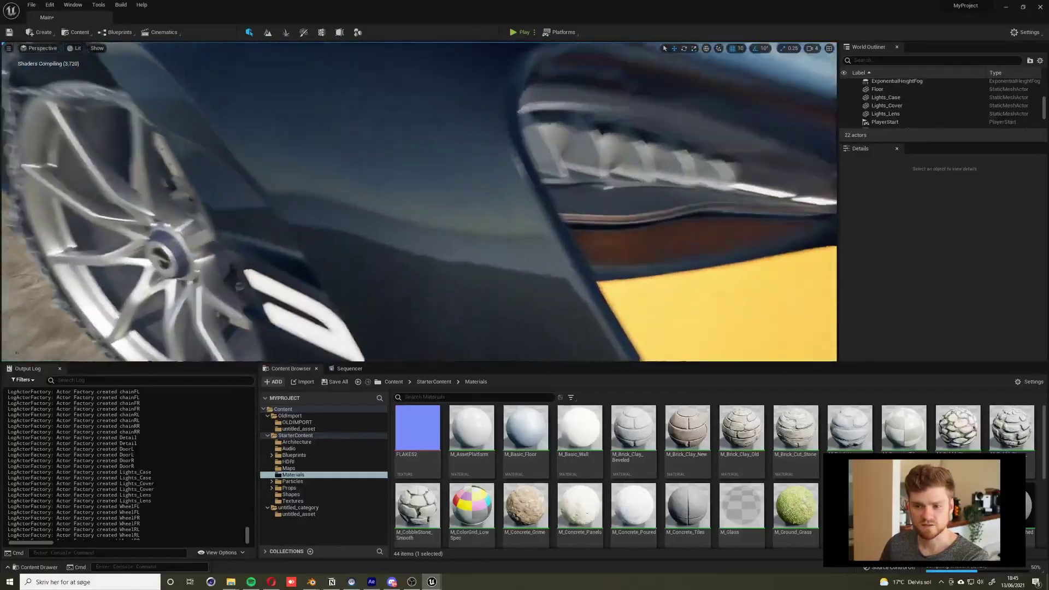
key(s)
key(s)
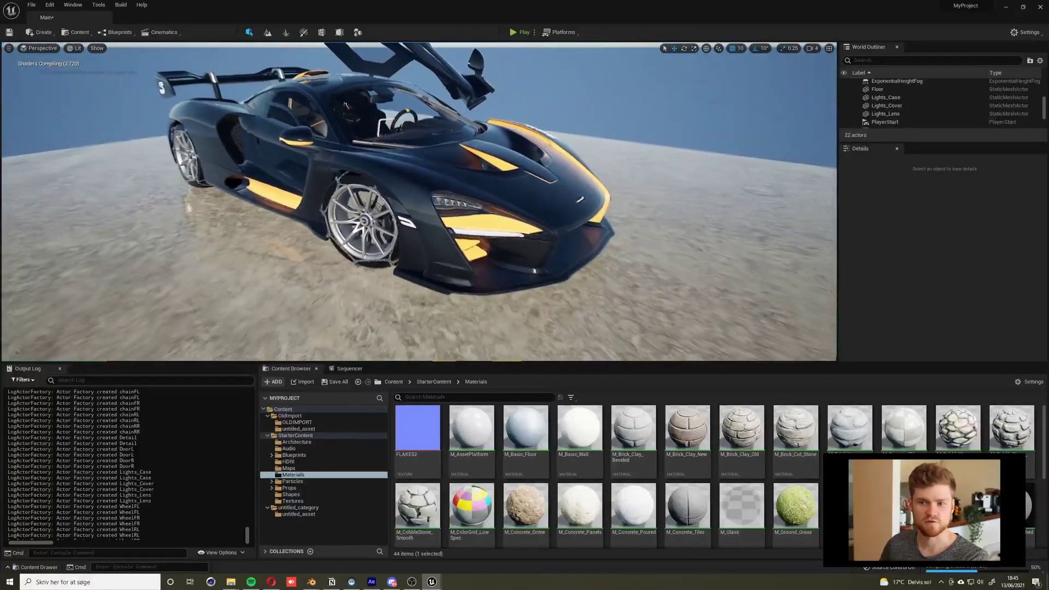
key(s)
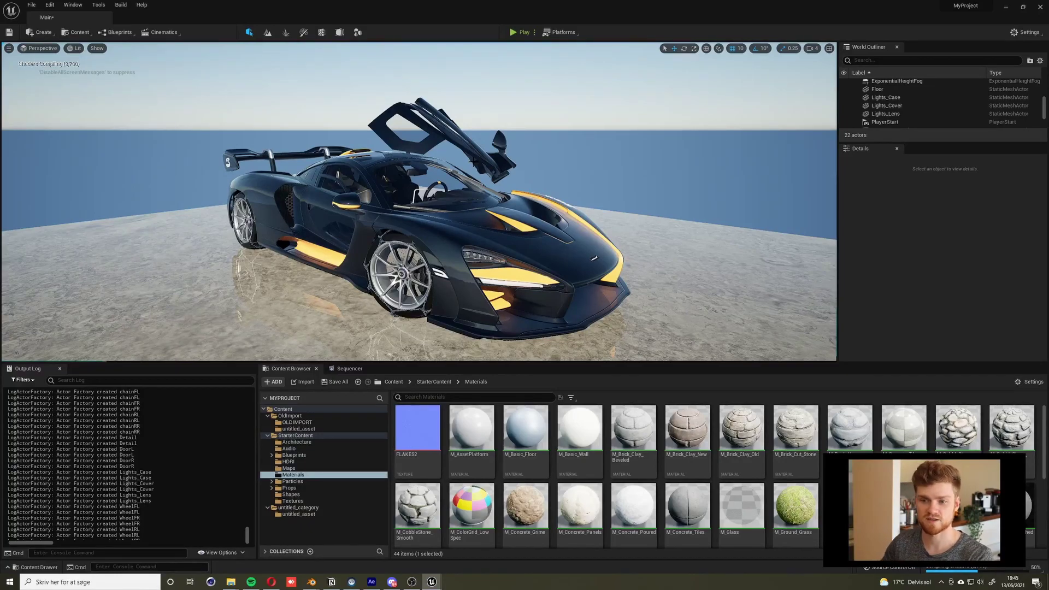
- Select the car's Body mesh and focus the Output Log's console command entry
click(594, 258)
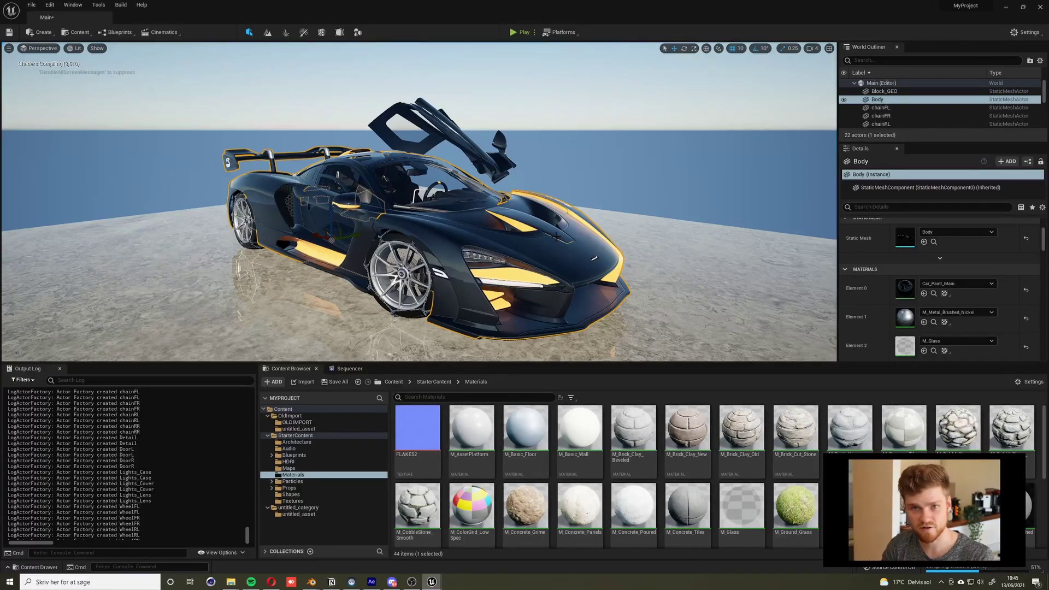
click(159, 553)
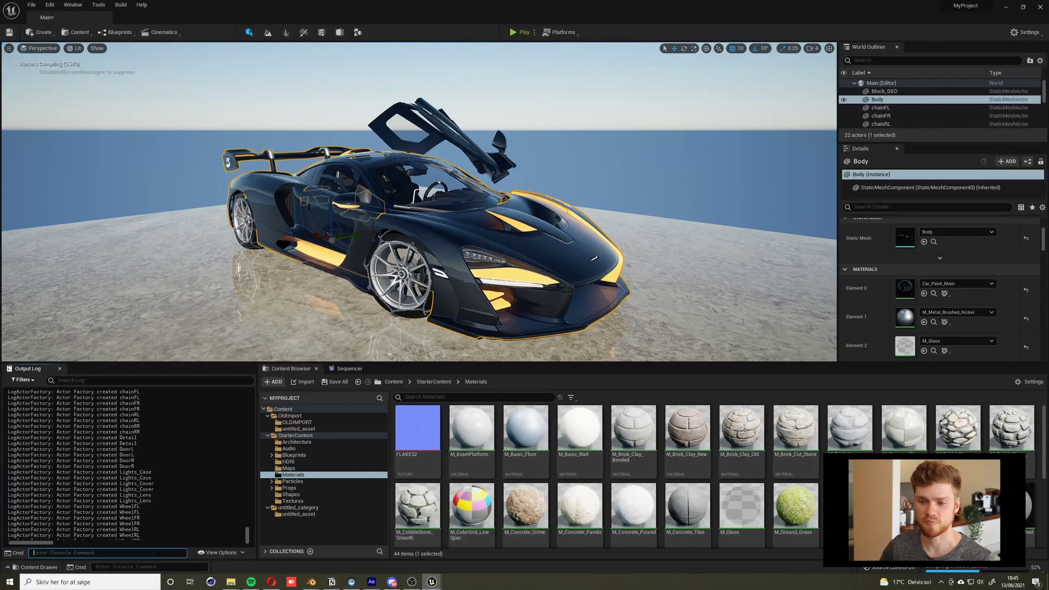
right_drag(440, 293, 440, 290)
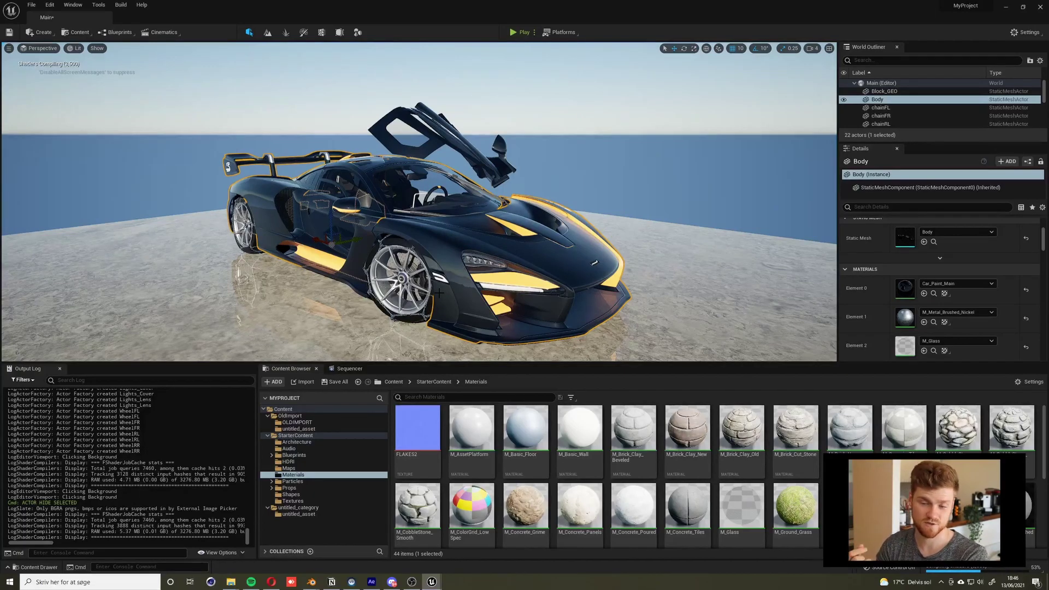
key(w)
mouse_move(439, 294)
right_down()
mouse_move(433, 307)
mouse_move(437, 277)
right_up()
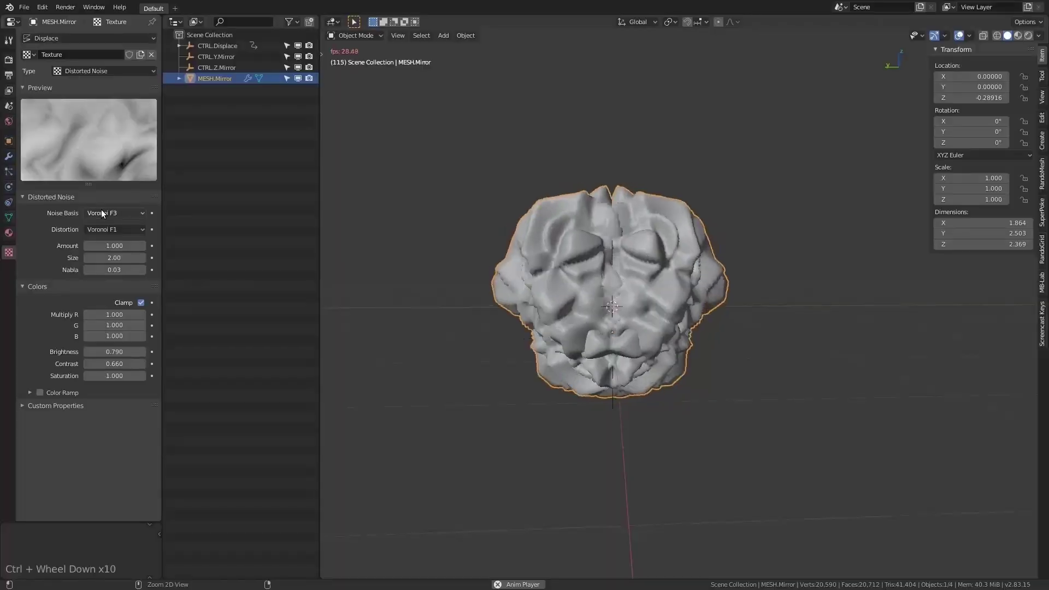
ctrl+scroll(101, 209, down, 3)
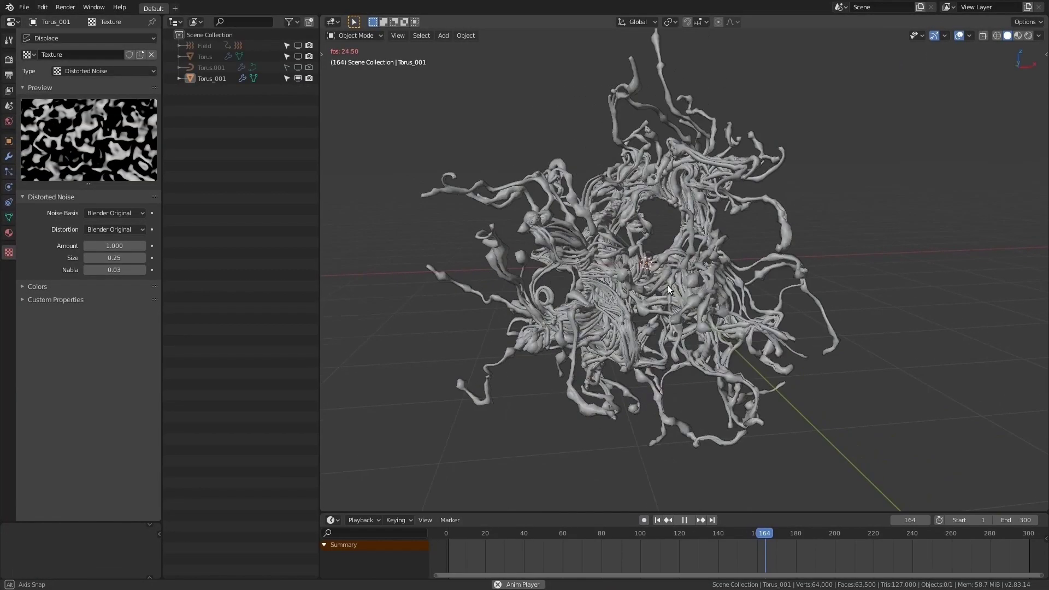
scroll(668, 285, up, 2)
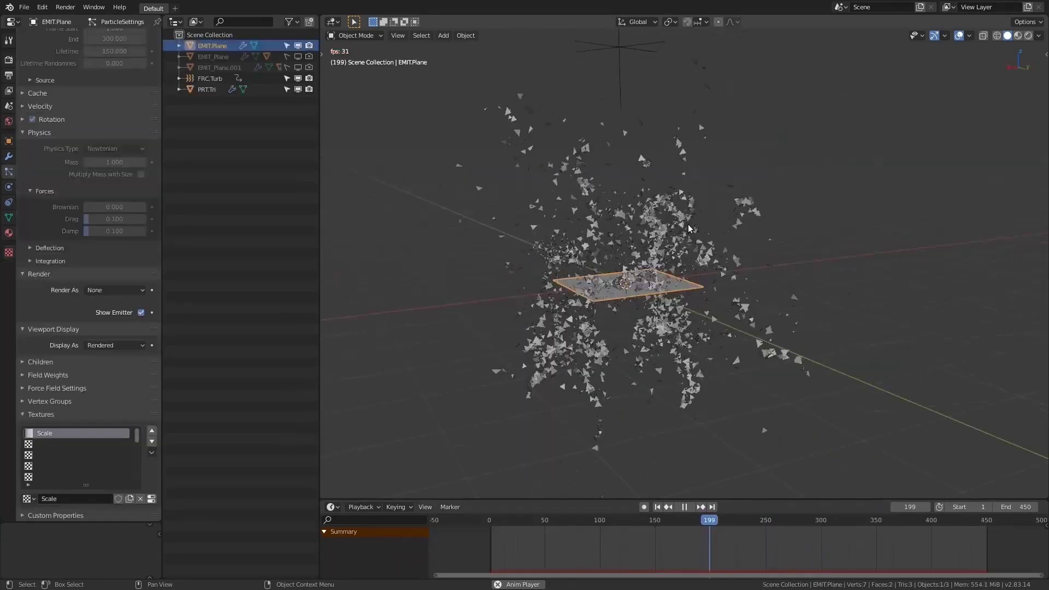
middle_drag(684, 246, 665, 243)
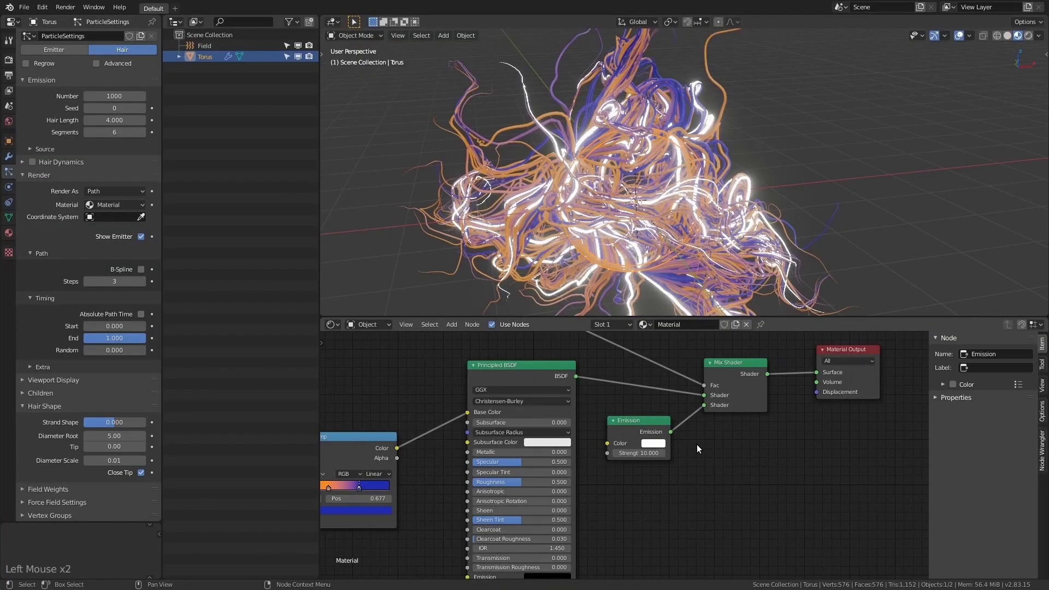
alt+middle_drag(634, 181, 627, 176)
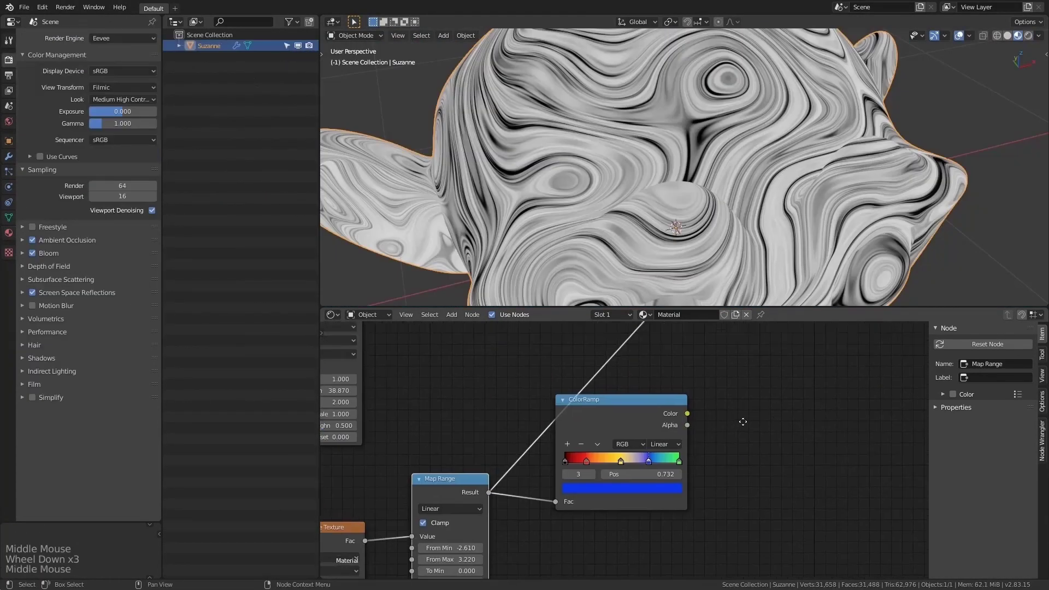
middle_drag(744, 422, 634, 419)
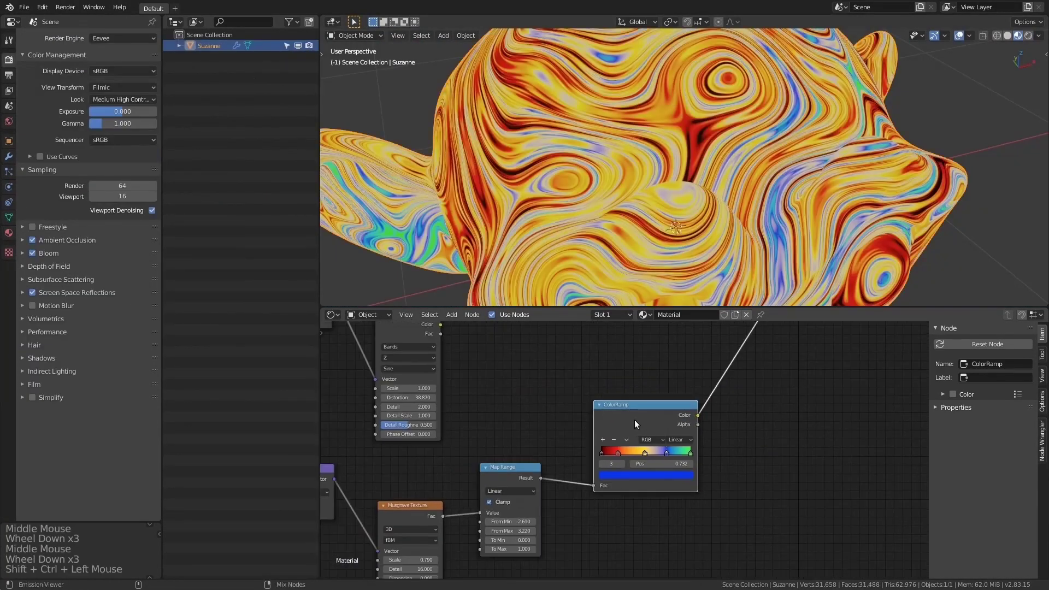